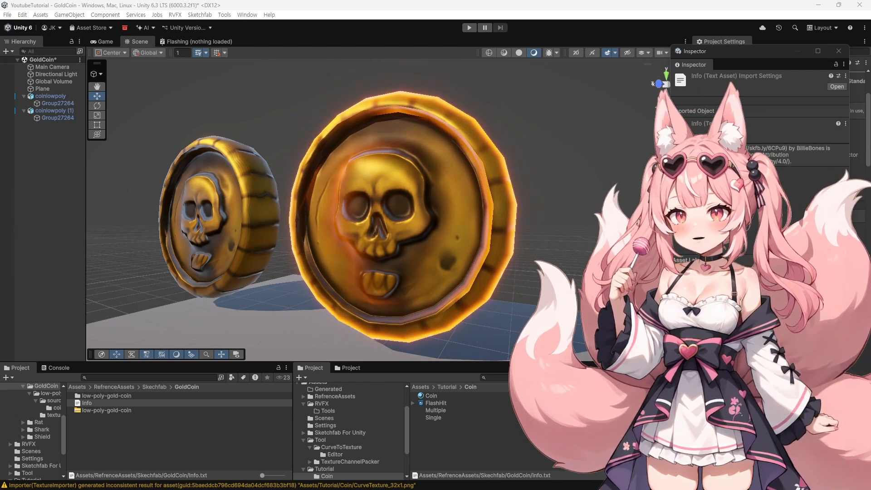
- Switch to the Sketchfab page of the Low-Poly Gold Coin model and view its available download formats
{"action": "mouse_move", "coordinate": [0, 70]}
{"action": "left_mouse_down"}
{"action": "mouse_move", "coordinate": [298, 72]}
{"action": "mouse_move", "coordinate": [373, 51]}
{"action": "mouse_move", "coordinate": [356, 55]}
{"action": "left_mouse_up"}
{"action": "scroll", "coordinate": [368, 294], "scroll_direction": "down", "scroll_amount": 2}
{"action": "scroll", "coordinate": [368, 295], "scroll_direction": "up", "scroll_amount": 2}
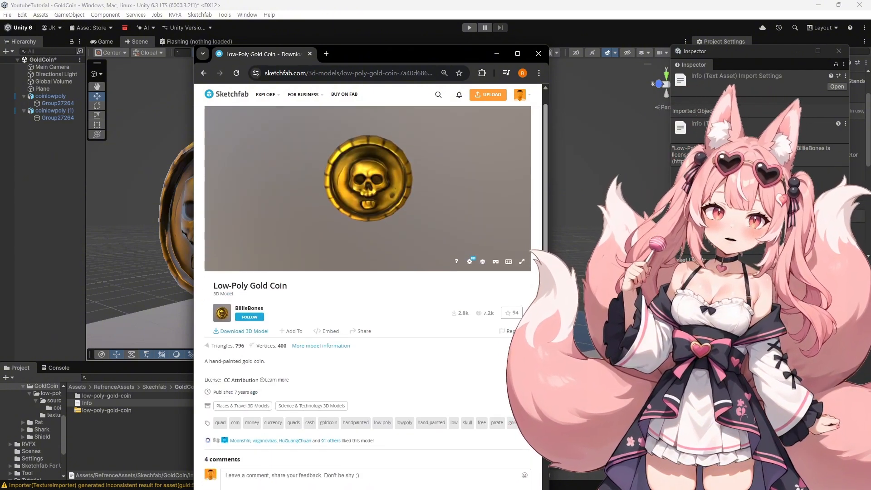
{"action": "scroll", "coordinate": [368, 295], "scroll_direction": "up", "scroll_amount": 1}
{"action": "left_click", "coordinate": [244, 363]}
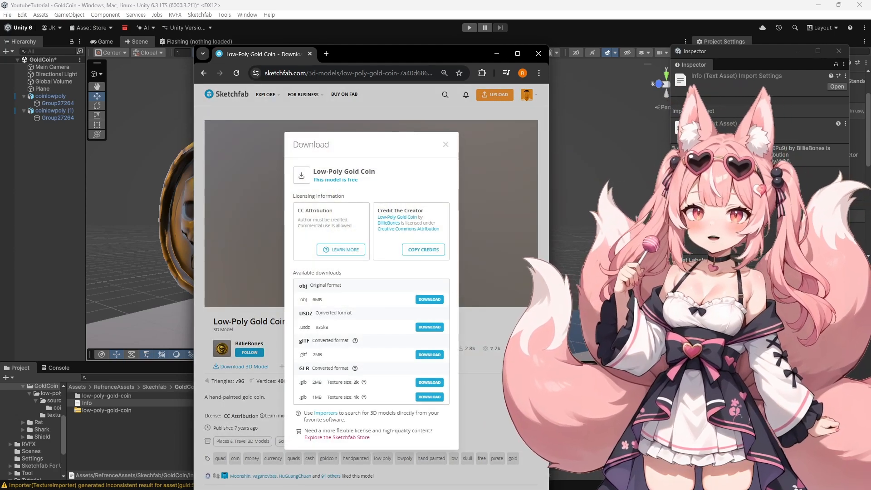
{"action": "mouse_move", "coordinate": [442, 53]}
{"action": "left_mouse_down"}
{"action": "mouse_move", "coordinate": [176, 73]}
{"action": "mouse_move", "coordinate": [0, 68]}
{"action": "left_mouse_up"}
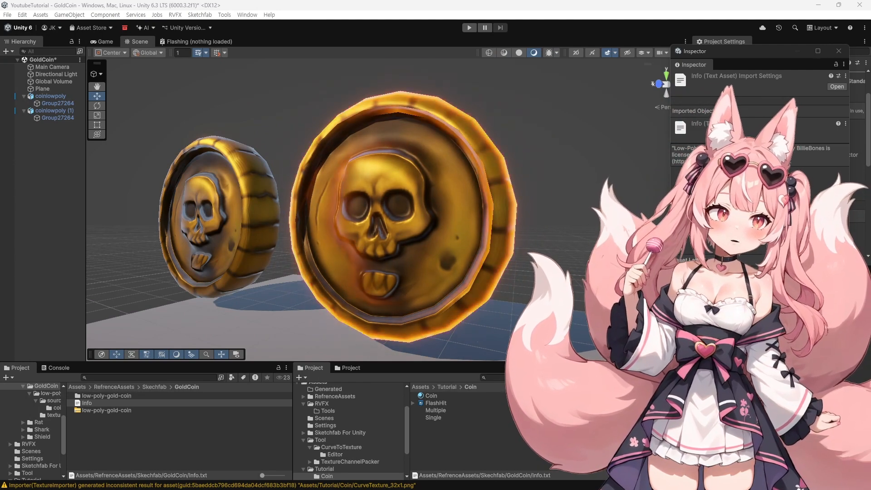
- Select the mesh of the second coin in Unity and examine its Coin material's base, Fresnel and opacity curve properties
{"action": "left_click", "coordinate": [399, 217]}
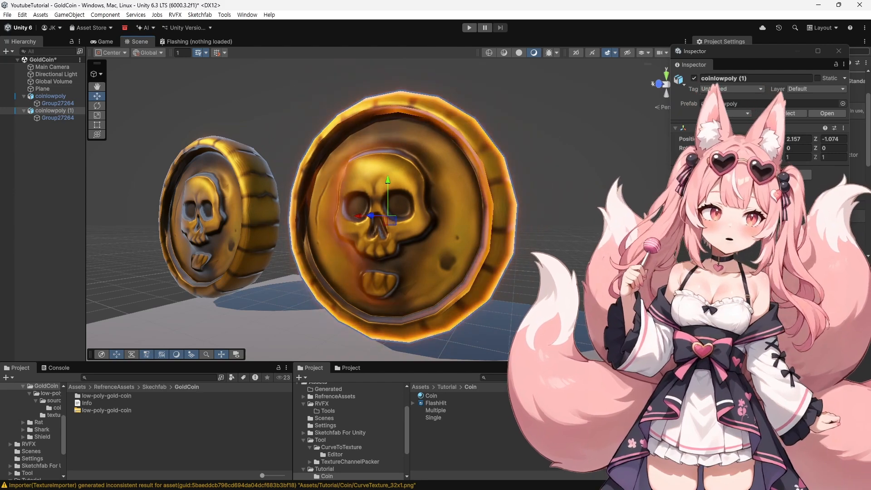
{"action": "left_click", "coordinate": [58, 118]}
{"action": "left_click_drag", "start_coordinate": [745, 54], "coordinate": [134, 60]}
{"action": "scroll", "coordinate": [146, 236], "scroll_direction": "down", "scroll_amount": 6}
{"action": "scroll", "coordinate": [145, 238], "scroll_direction": "down", "scroll_amount": 4}
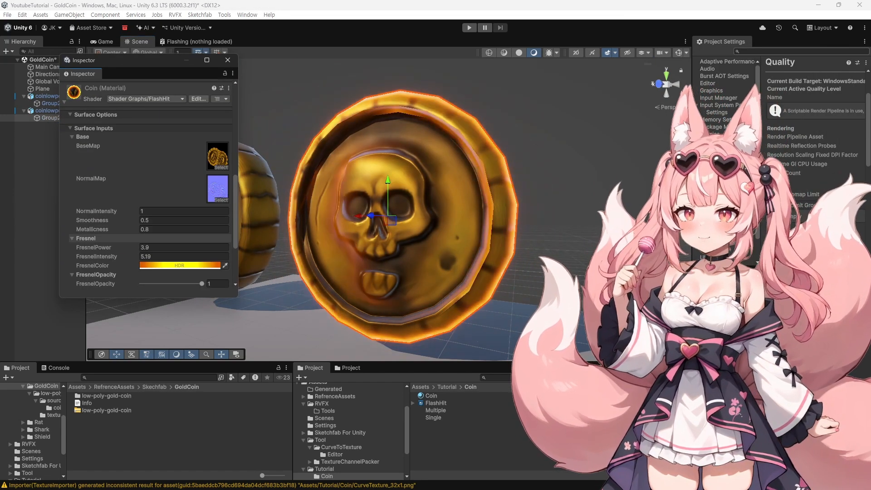
{"action": "scroll", "coordinate": [145, 218], "scroll_direction": "down", "scroll_amount": 5}
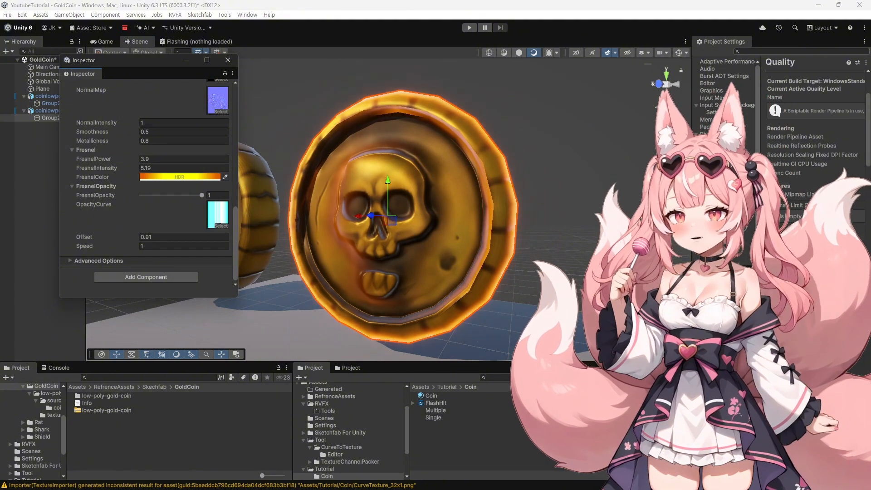
{"action": "scroll", "coordinate": [350, 431], "scroll_direction": "up", "scroll_amount": 1}
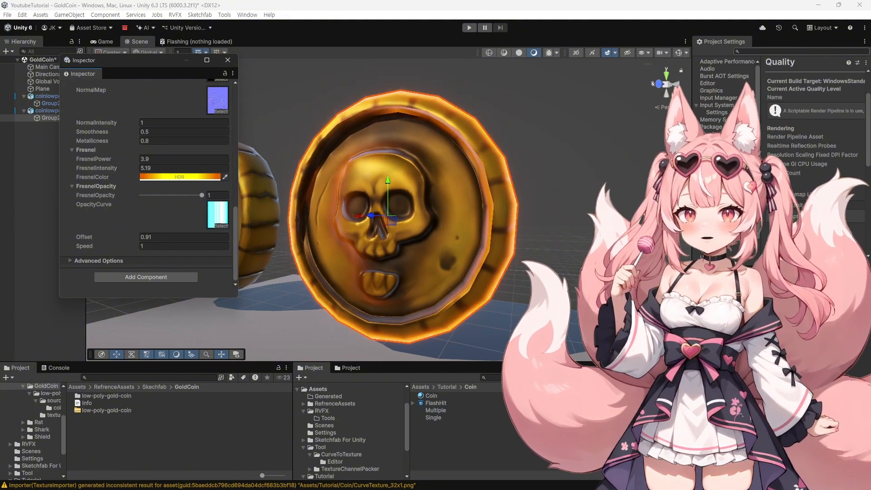
{"action": "scroll", "coordinate": [349, 431], "scroll_direction": "up", "scroll_amount": 1}
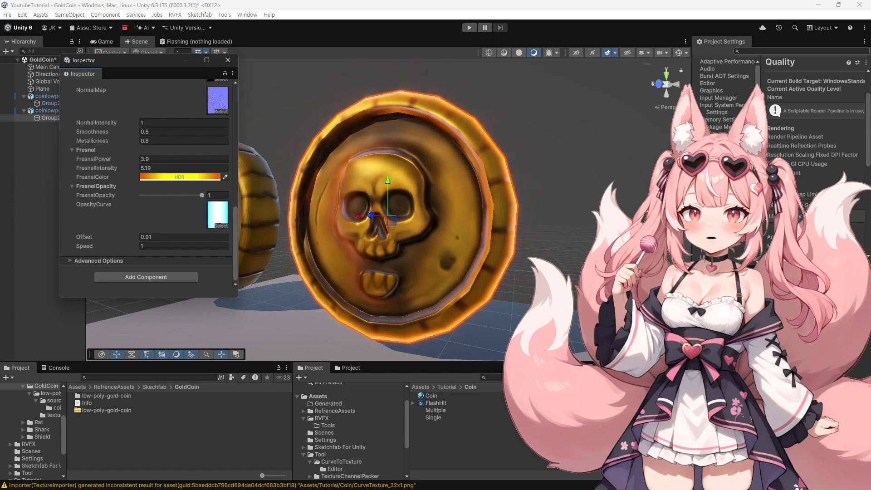
{"action": "mouse_move", "coordinate": [408, 217]}
{"action": "left_mouse_down", "text": "alt"}
{"action": "mouse_move", "coordinate": [390, 213]}
{"action": "mouse_move", "coordinate": [413, 204]}
{"action": "mouse_move", "coordinate": [399, 204]}
{"action": "left_mouse_up", "text": "alt"}
- Open the Curve To Texture tool and shape the red channel curve as an arch
{"action": "left_click", "coordinate": [175, 15]}
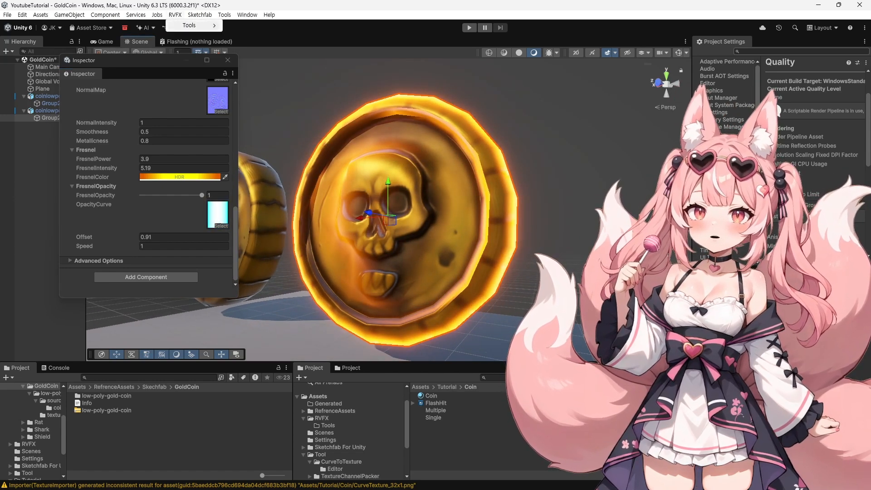
{"action": "mouse_move", "coordinate": [189, 25]}
{"action": "left_click", "coordinate": [254, 26]}
{"action": "left_click_drag", "start_coordinate": [168, 111], "coordinate": [454, 72]}
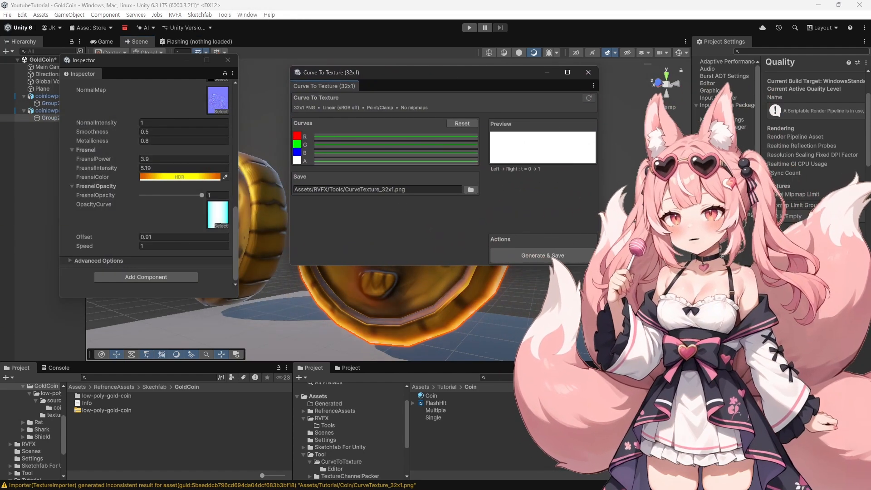
{"action": "left_click", "coordinate": [396, 136]}
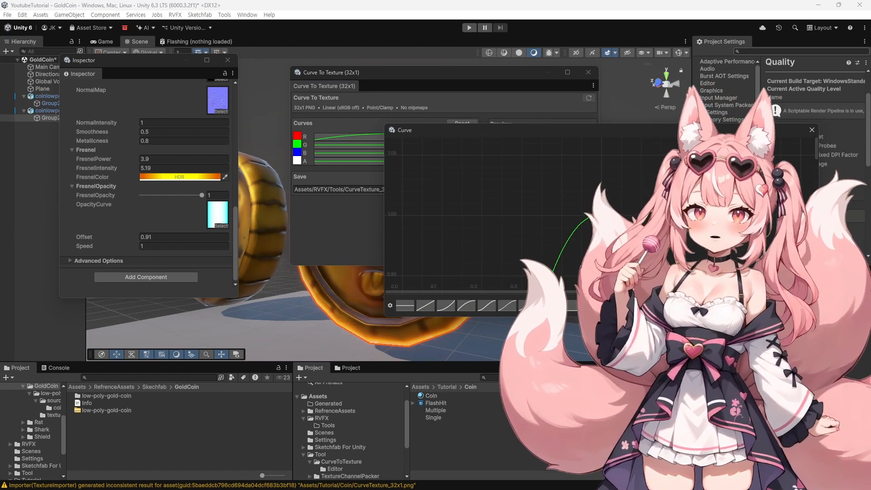
{"action": "left_click_drag", "start_coordinate": [466, 130], "coordinate": [231, 85]}
{"action": "scroll", "coordinate": [342, 208], "scroll_direction": "down", "scroll_amount": 5}
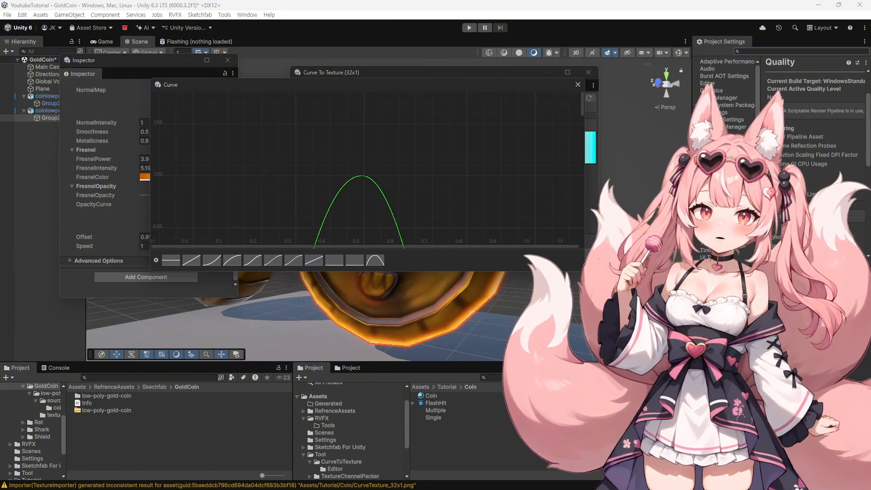
- Try lowering the rising side of the red channel curve with an added key, and close the Curve To Texture tool without generating a texture
{"action": "left_click", "coordinate": [578, 84]}
{"action": "left_click_drag", "start_coordinate": [443, 74], "coordinate": [343, 64]}
{"action": "left_click", "coordinate": [273, 127]}
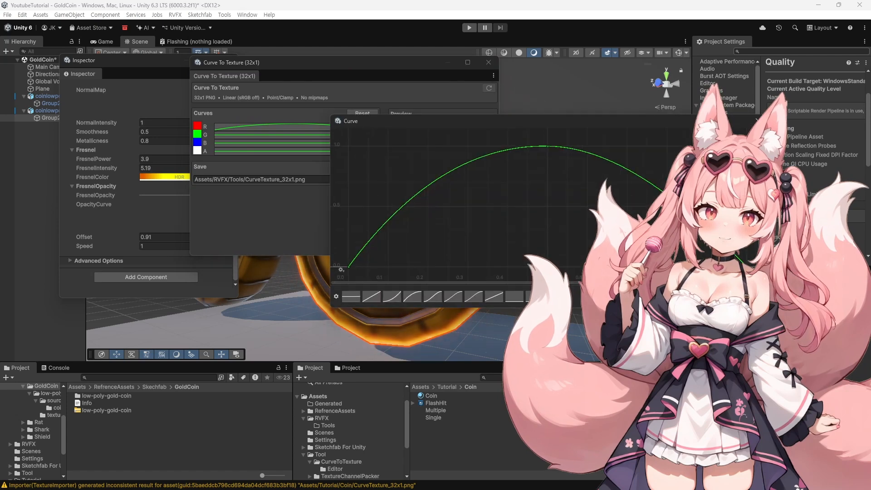
{"action": "left_click_drag", "start_coordinate": [449, 224], "coordinate": [457, 192]}
{"action": "double_click", "coordinate": [485, 155]}
{"action": "left_click_drag", "start_coordinate": [484, 155], "coordinate": [479, 223]}
{"action": "left_click_drag", "start_coordinate": [494, 121], "coordinate": [303, 132]}
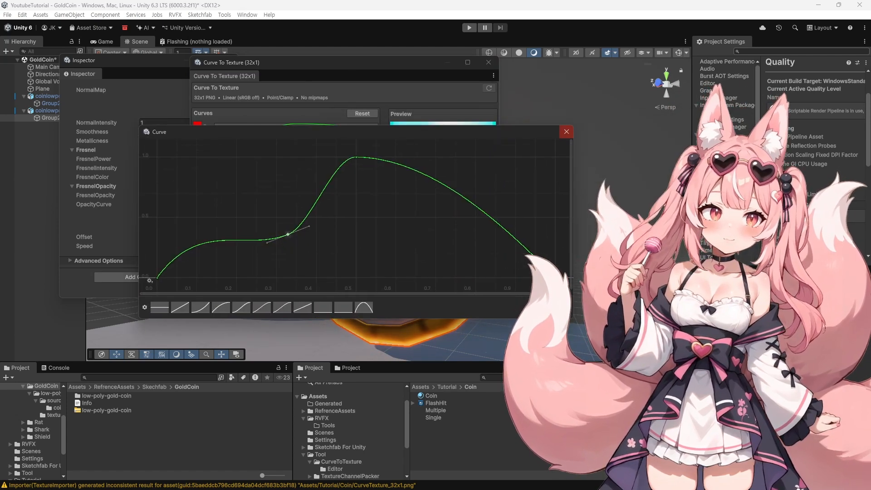
{"action": "left_click", "coordinate": [566, 131]}
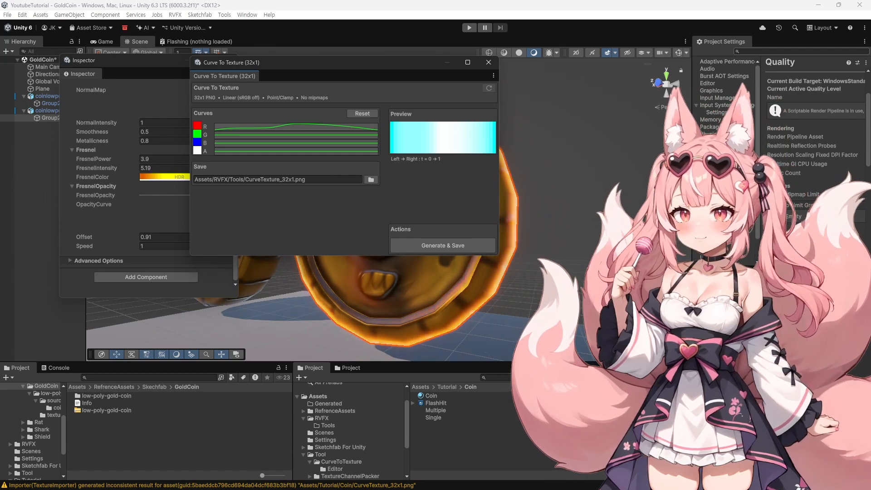
{"action": "left_click", "coordinate": [488, 63]}
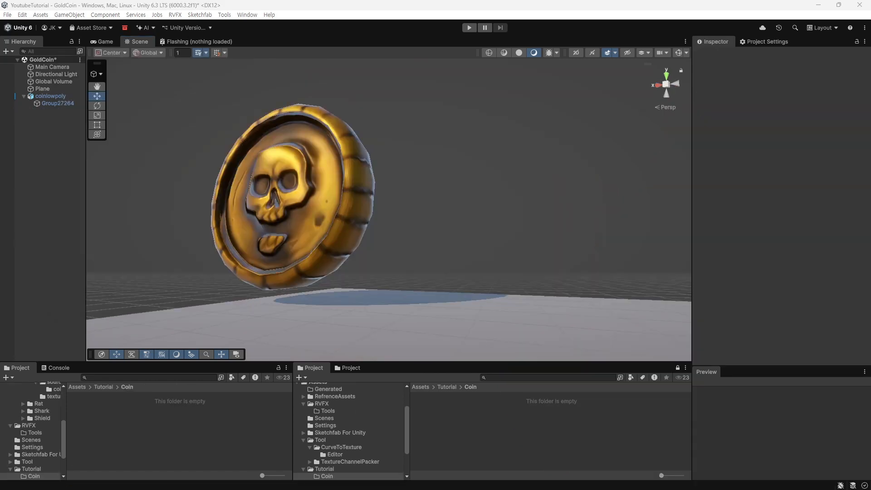
{"action": "mouse_move", "coordinate": [299, 199]}
{"action": "left_mouse_down", "text": "alt"}
{"action": "mouse_move", "coordinate": [323, 191]}
{"action": "mouse_move", "coordinate": [314, 196]}
{"action": "left_mouse_up", "text": "alt"}
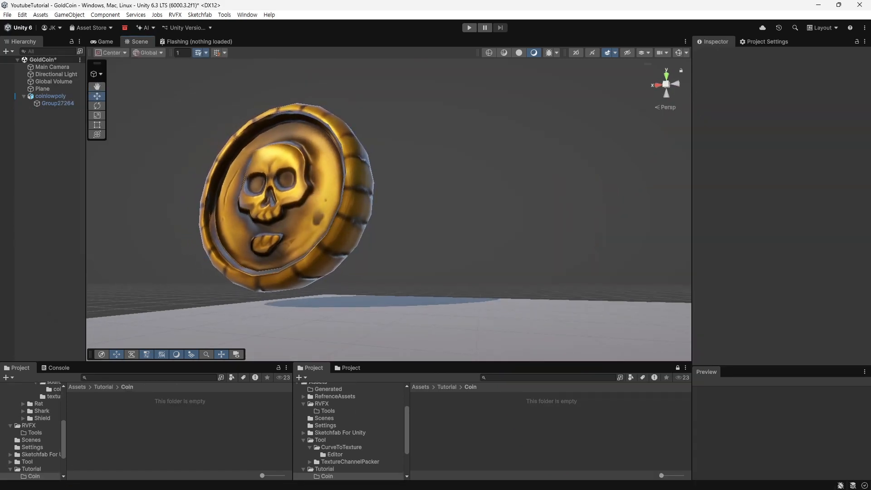
{"action": "left_click", "coordinate": [299, 198]}
{"action": "middle_click_drag", "start_coordinate": [300, 197], "coordinate": [393, 215]}
{"action": "left_click_drag", "start_coordinate": [393, 215], "coordinate": [354, 211], "text": "alt"}
{"action": "middle_click_drag", "start_coordinate": [354, 211], "coordinate": [275, 156]}
{"action": "left_click_drag", "start_coordinate": [275, 155], "coordinate": [293, 200], "text": "alt"}
- Create a lit URP shader graph named FlashHit in the Tutorial/Coin folder
{"action": "right_click", "coordinate": [499, 426]}
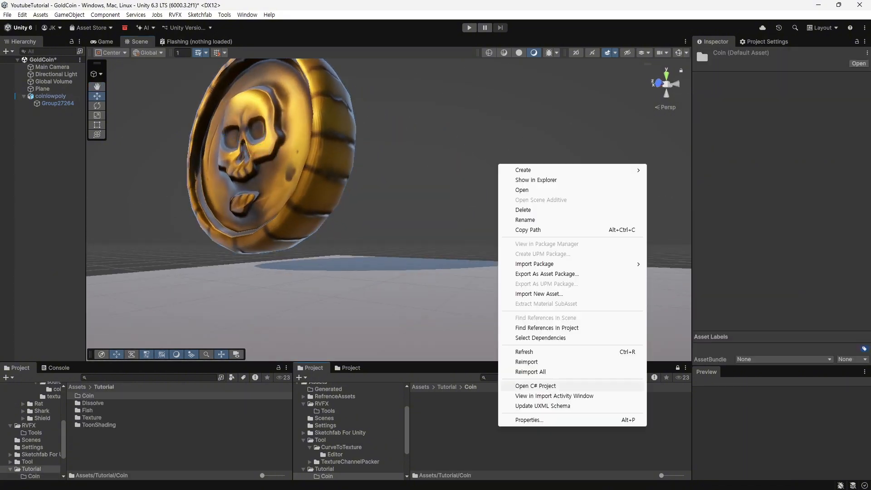
{"action": "mouse_move", "coordinate": [526, 169]}
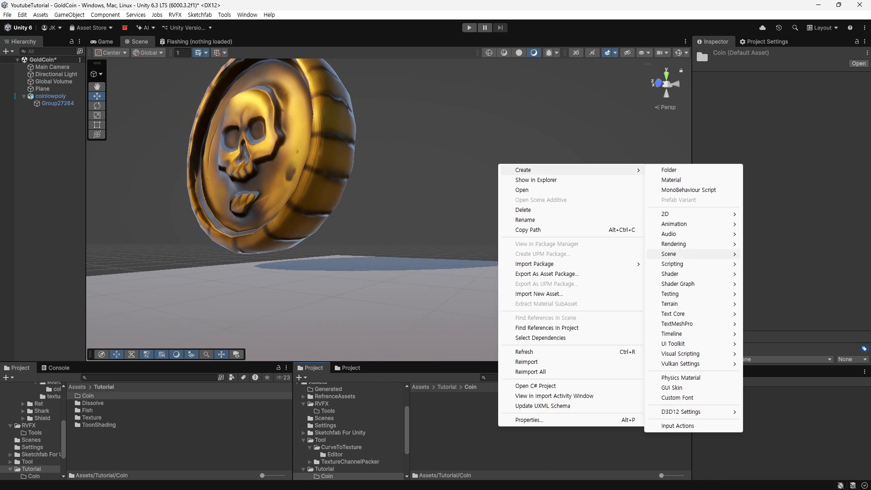
{"action": "mouse_move", "coordinate": [678, 284]}
{"action": "mouse_move", "coordinate": [771, 283]}
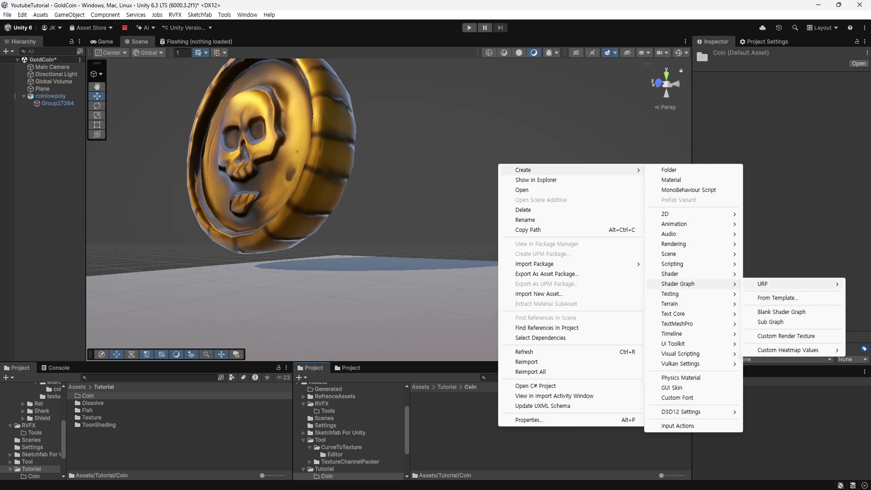
{"action": "left_click", "coordinate": [660, 293]}
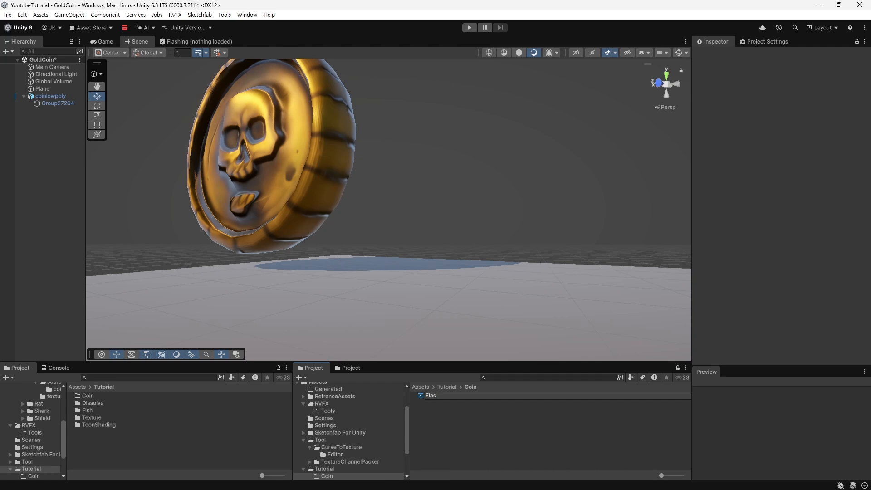
{"action": "key", "text": "Return"}
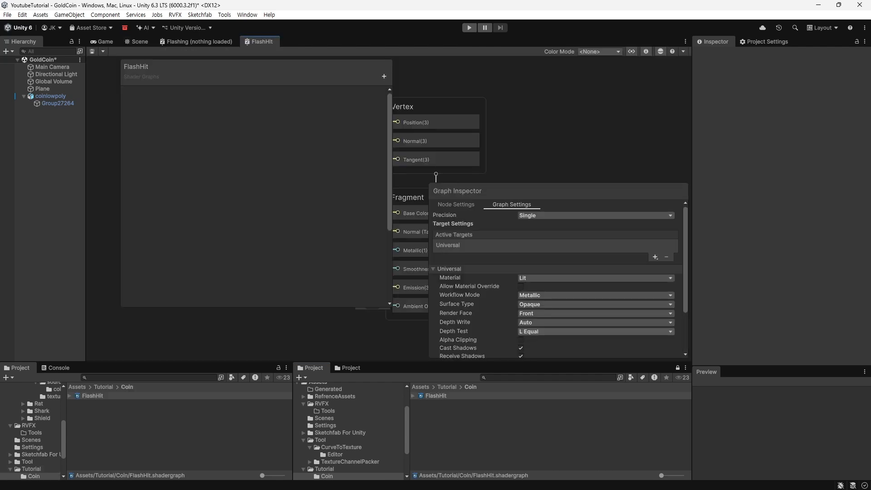
- Undock the FlashHit graph into its own window and maximize it
{"action": "left_click_drag", "start_coordinate": [260, 42], "coordinate": [343, 183]}
{"action": "double_click", "coordinate": [343, 19]}
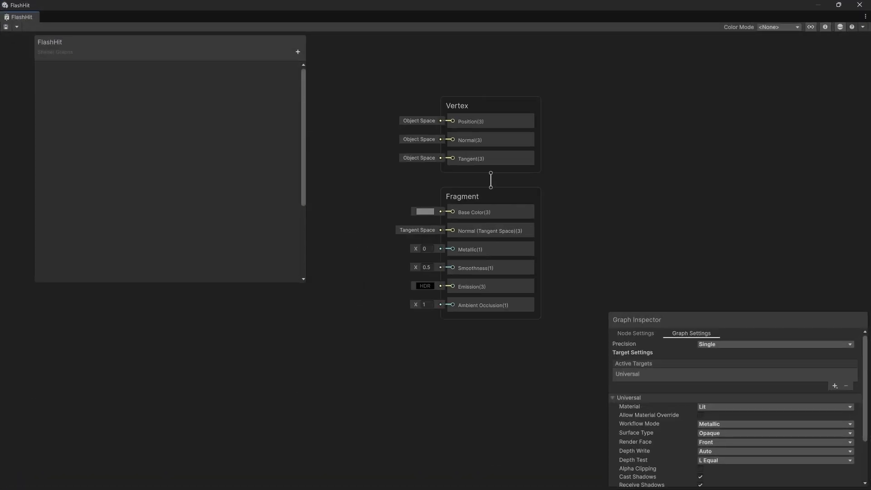
{"action": "middle_click_drag", "start_coordinate": [408, 150], "coordinate": [464, 146]}
{"action": "scroll", "coordinate": [454, 163], "scroll_direction": "up", "scroll_amount": 2}
{"action": "scroll", "coordinate": [394, 142], "scroll_direction": "down", "scroll_amount": 3}
- Add a property category named Base to the FlashHit graph
{"action": "left_click", "coordinate": [297, 51]}
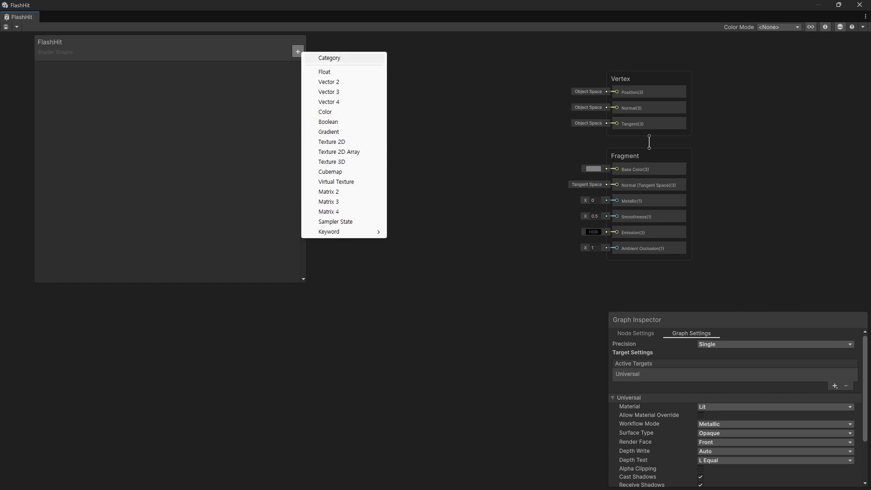
{"action": "left_click", "coordinate": [329, 57]}
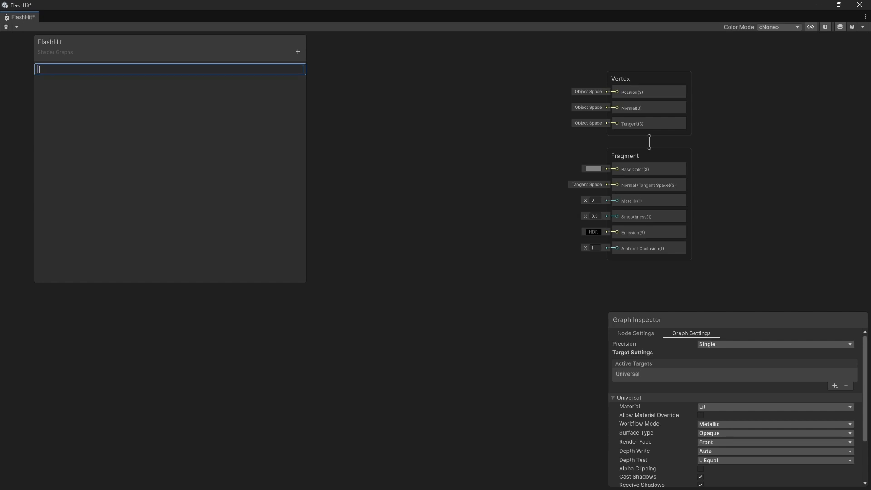
{"action": "type", "text": "Base"}
{"action": "key", "text": "Return"}
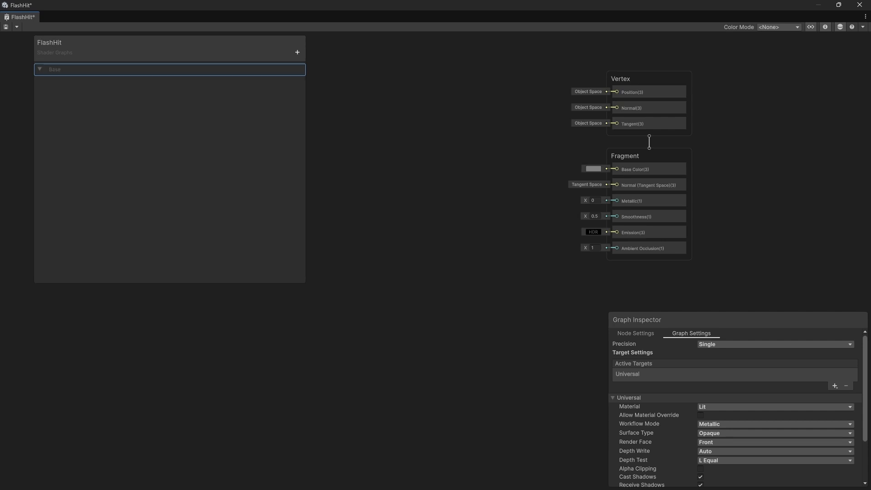
- Add two Texture 2D properties named BaseMap and NormalMap to the Base category
{"action": "left_click", "coordinate": [297, 51]}
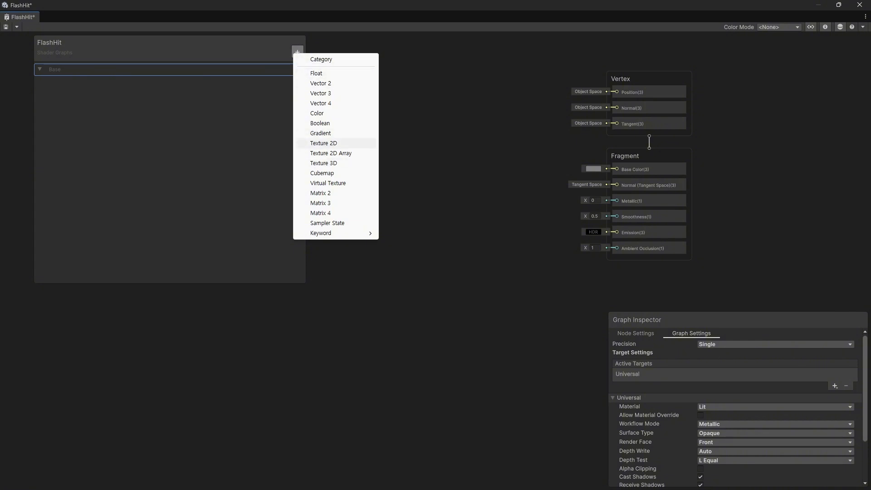
{"action": "left_click", "coordinate": [324, 143]}
{"action": "type", "text": "BaseMa"}
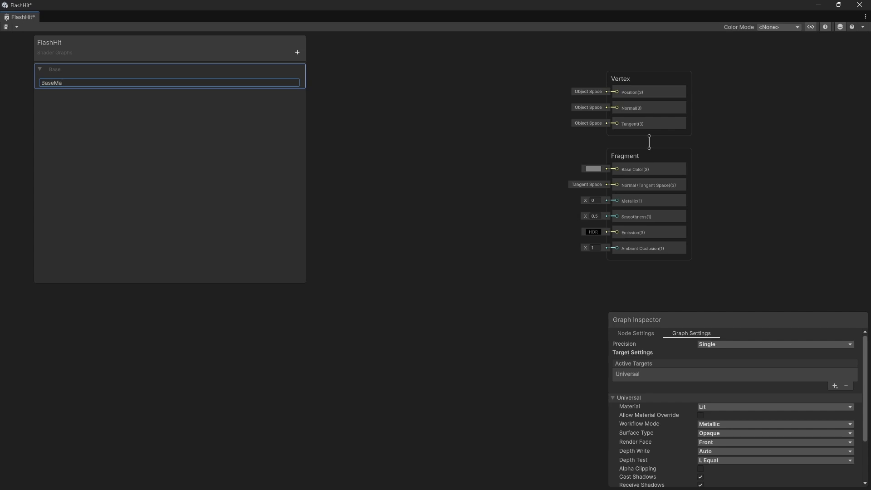
{"action": "type", "text": "p"}
{"action": "key", "text": "Return"}
{"action": "left_click", "coordinate": [298, 51]}
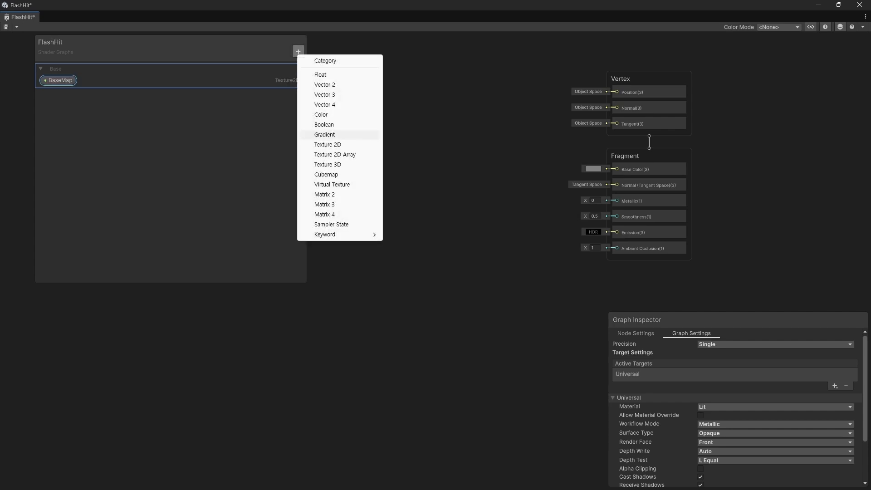
{"action": "left_click", "coordinate": [324, 143]}
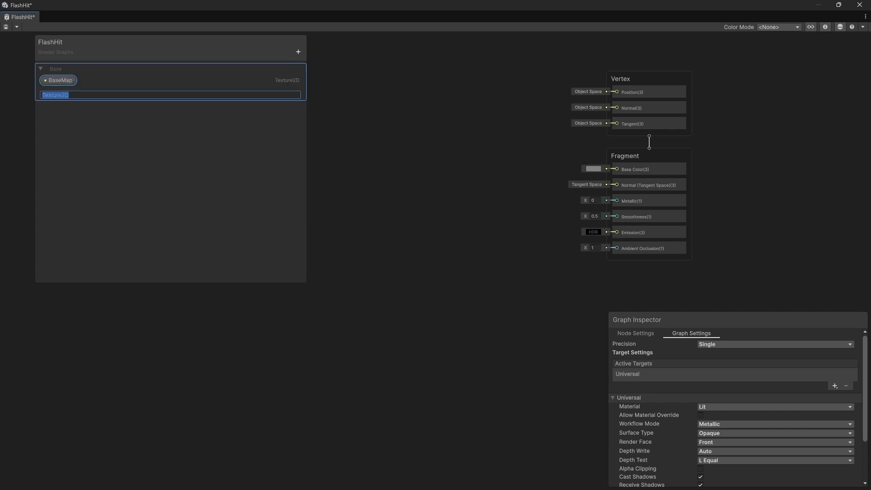
{"action": "type", "text": "NormalMap"}
{"action": "key", "text": "Return"}
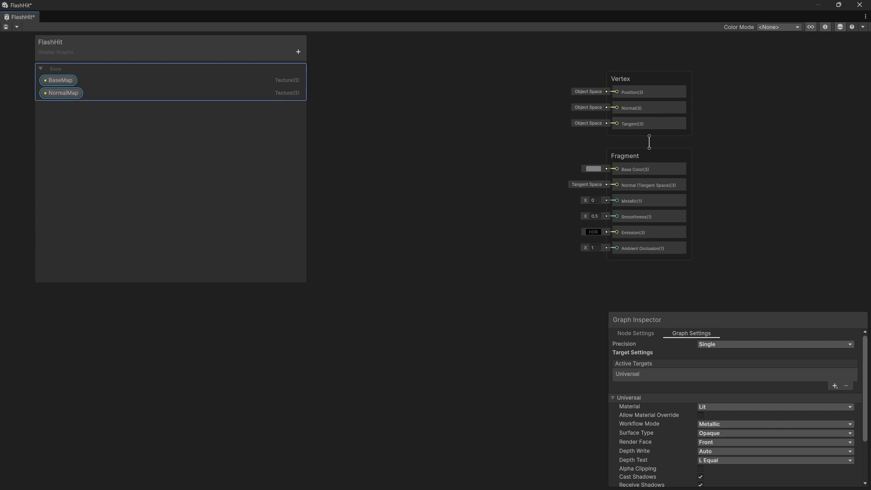
- Add a Float property named NormalIntensity to the Base category
{"action": "left_click", "coordinate": [298, 52]}
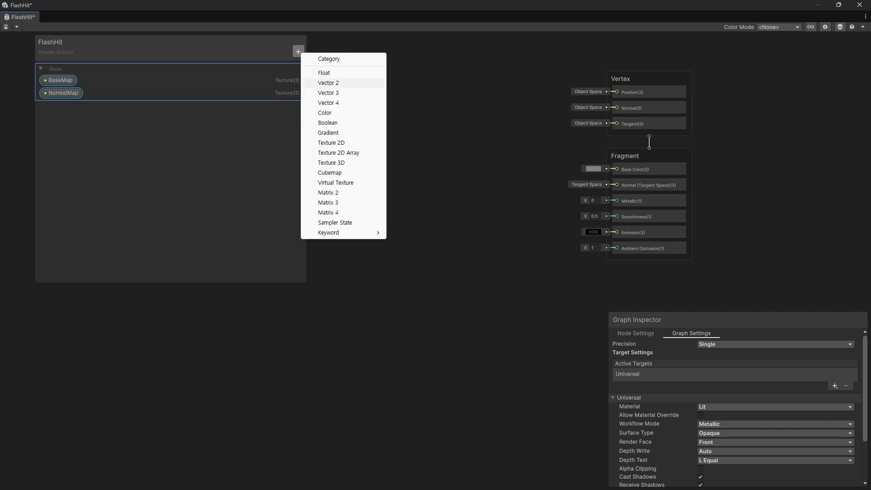
{"action": "left_click", "coordinate": [335, 73]}
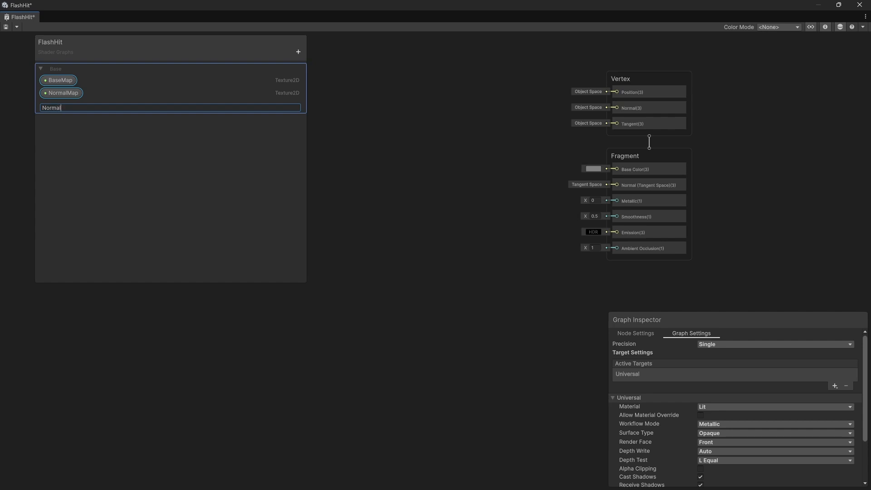
{"action": "type", "text": "NormalIntensity"}
{"action": "key", "text": "Return"}
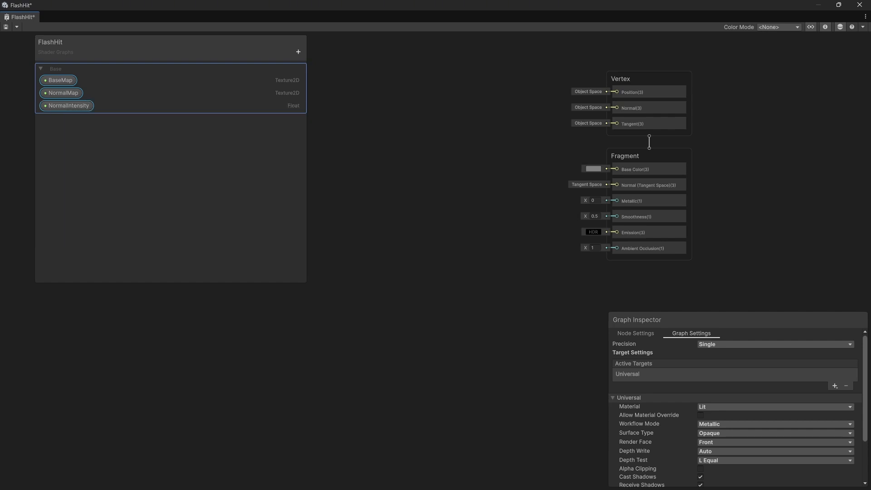
- Add a Float property named Smoothness to the Base category
{"action": "left_click", "coordinate": [299, 52]}
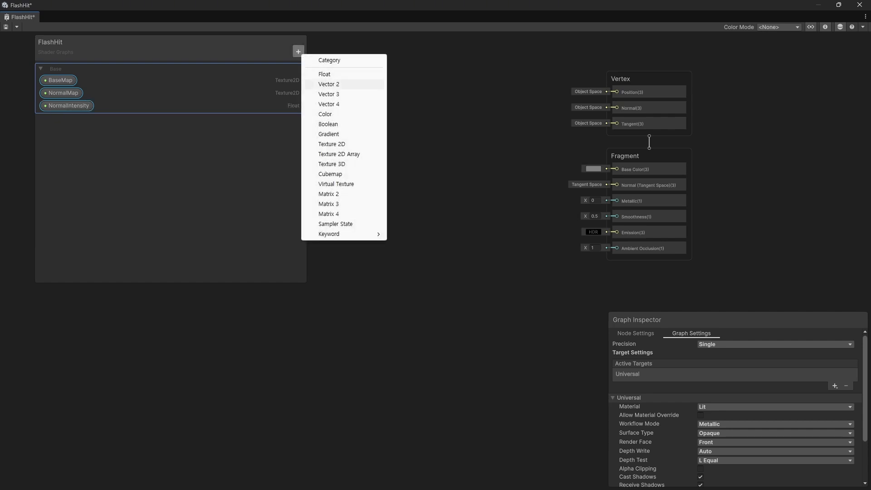
{"action": "key", "text": "Escape"}
{"action": "middle_click_drag", "start_coordinate": [454, 191], "coordinate": [541, 204]}
{"action": "left_click_drag", "start_coordinate": [181, 43], "coordinate": [186, 43]}
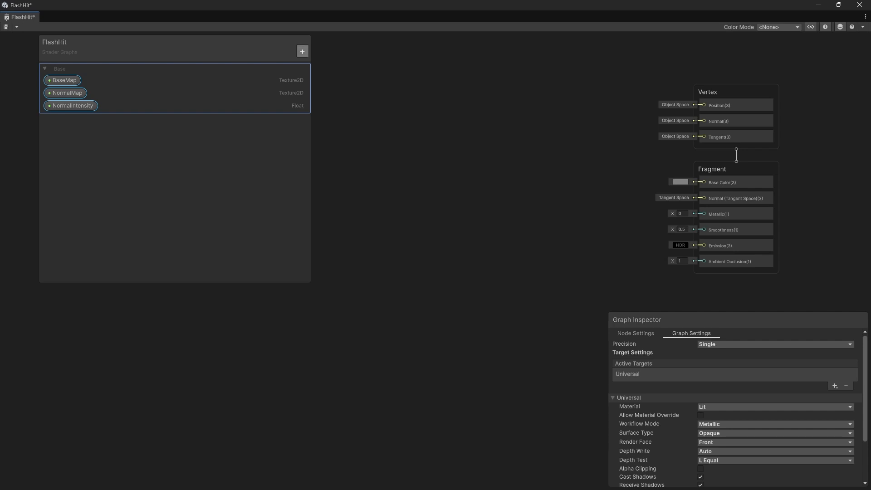
{"action": "left_click", "coordinate": [302, 51]}
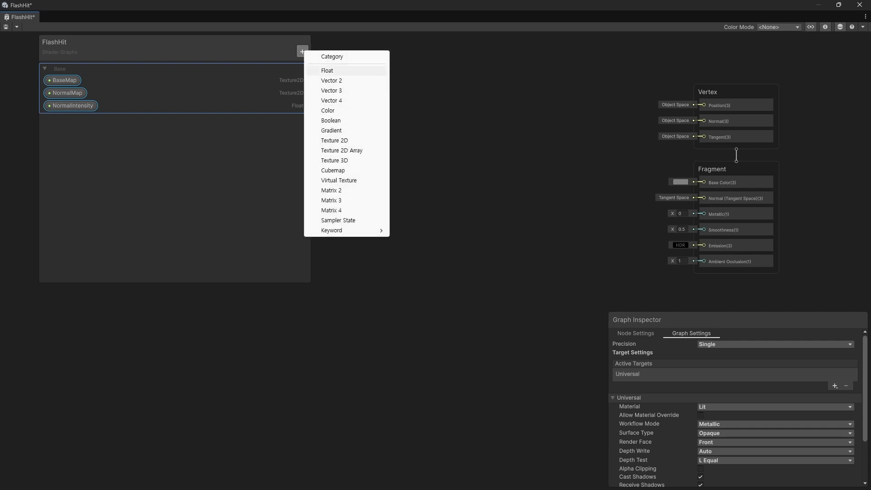
{"action": "left_click", "coordinate": [327, 70]}
{"action": "type", "text": "Roughnes"}
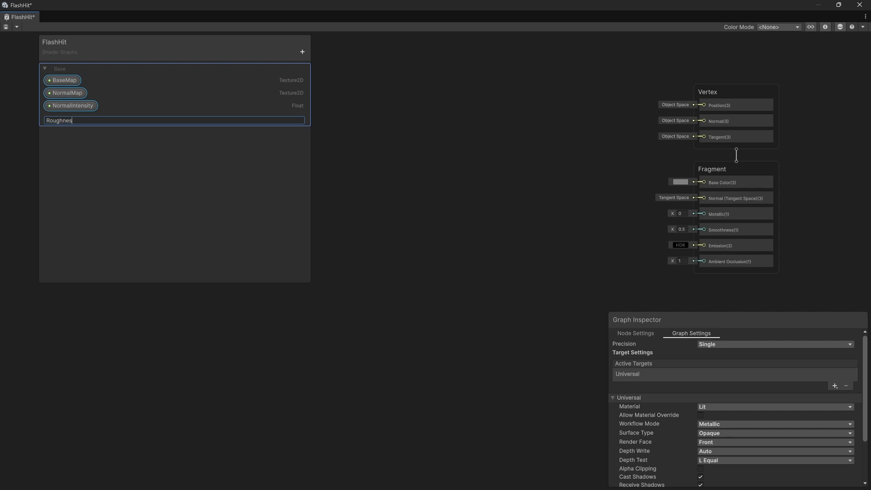
{"action": "type", "text": "moothness"}
{"action": "key", "text": "Return"}
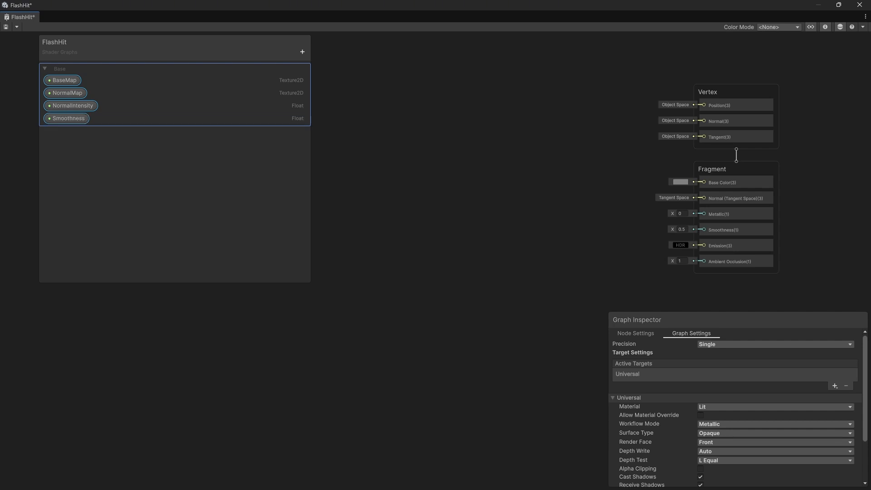
- Add a Float property named Metallicness to the Base category
{"action": "left_click", "coordinate": [302, 52]}
{"action": "left_click", "coordinate": [327, 73]}
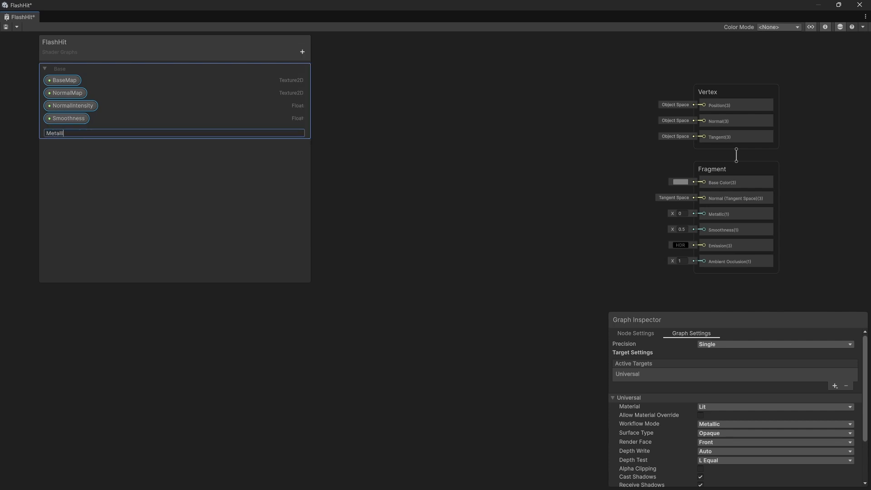
{"action": "type", "text": "Metallicness"}
{"action": "key", "text": "Return"}
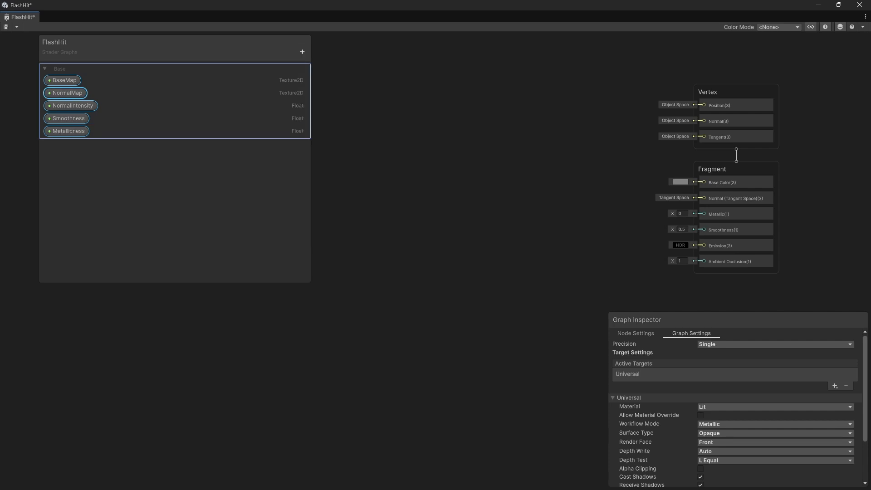
- Place a BaseMap property node in the empty area of the graph beside the property list
{"action": "left_click_drag", "start_coordinate": [64, 81], "coordinate": [357, 143]}
{"action": "middle_click_drag", "start_coordinate": [363, 149], "coordinate": [421, 176]}
{"action": "scroll", "coordinate": [493, 219], "scroll_direction": "up", "scroll_amount": 2}
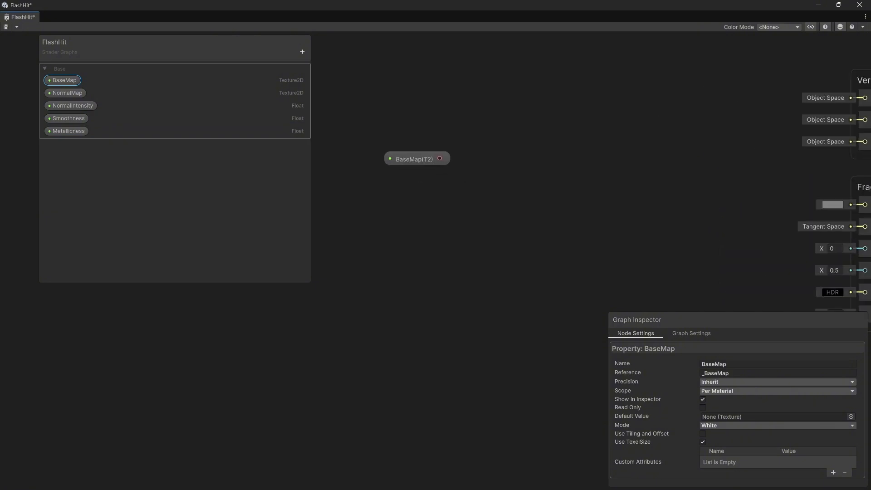
{"action": "left_click_drag", "start_coordinate": [417, 158], "coordinate": [367, 143]}
- Add a Sample Texture 2D node, feed BaseMap into its Texture input, and collapse its preview
{"action": "left_click", "coordinate": [467, 125]}
{"action": "key", "text": "space"}
{"action": "type", "text": "texture sample"}
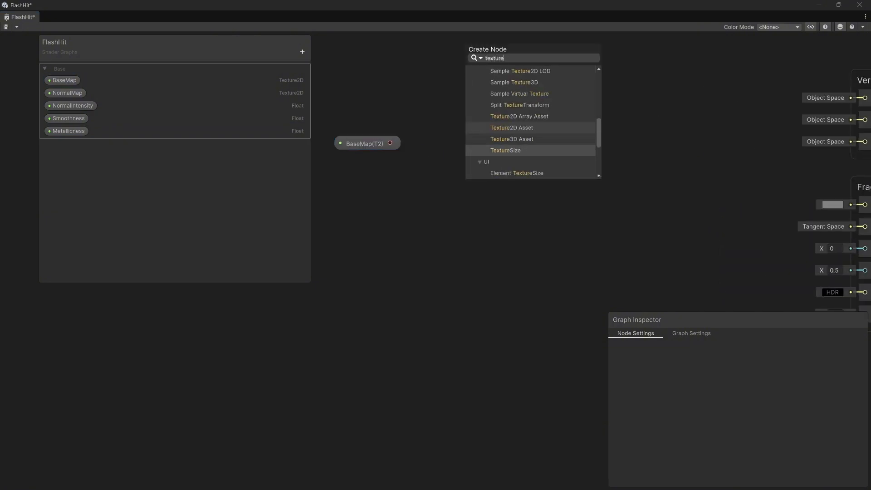
{"action": "key", "text": "Return"}
{"action": "left_click_drag", "start_coordinate": [390, 143], "coordinate": [474, 166]}
{"action": "left_click", "coordinate": [521, 264]}
{"action": "left_click_drag", "start_coordinate": [517, 148], "coordinate": [498, 135]}
{"action": "mouse_move", "coordinate": [534, 165]}
{"action": "middle_mouse_down"}
{"action": "mouse_move", "coordinate": [473, 176]}
{"action": "mouse_move", "coordinate": [538, 179]}
{"action": "middle_mouse_up"}
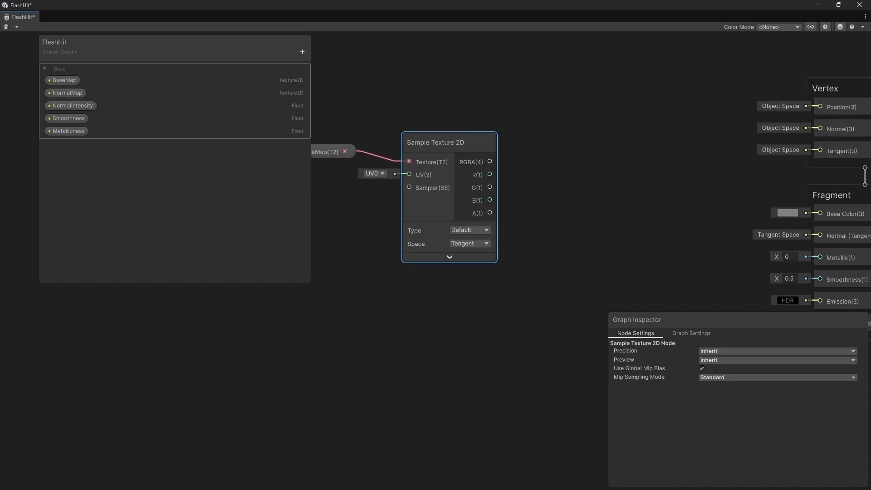
- Add a Swizzle node fed by the BaseMap sample's RGBA output, set its mask to xyz, and collapse its preview
{"action": "left_click_drag", "start_coordinate": [555, 154], "coordinate": [557, 149]}
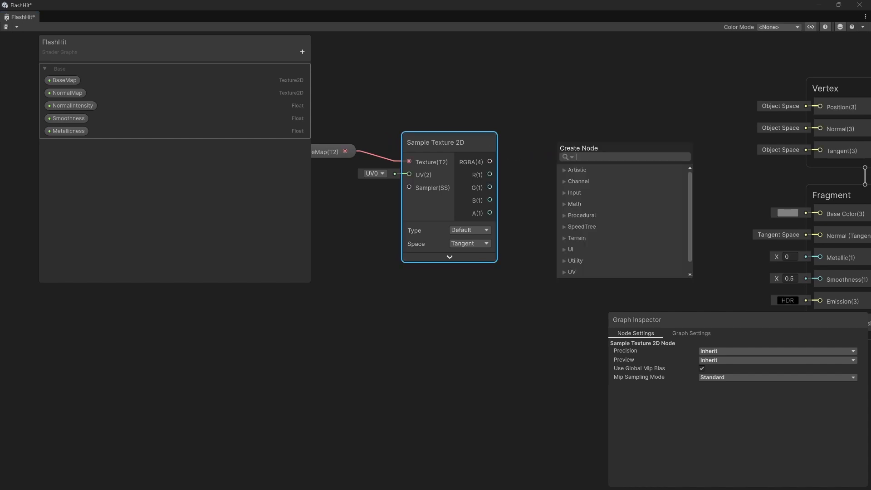
{"action": "type", "text": "swizz"}
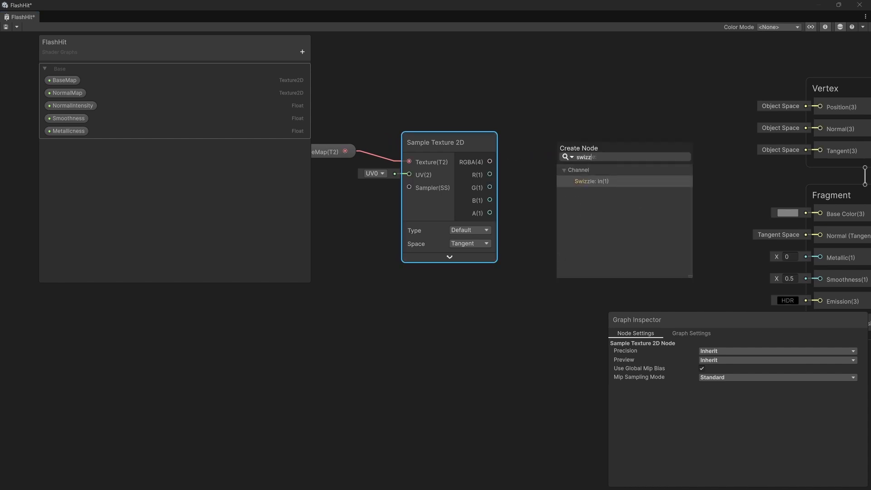
{"action": "key", "text": "Return"}
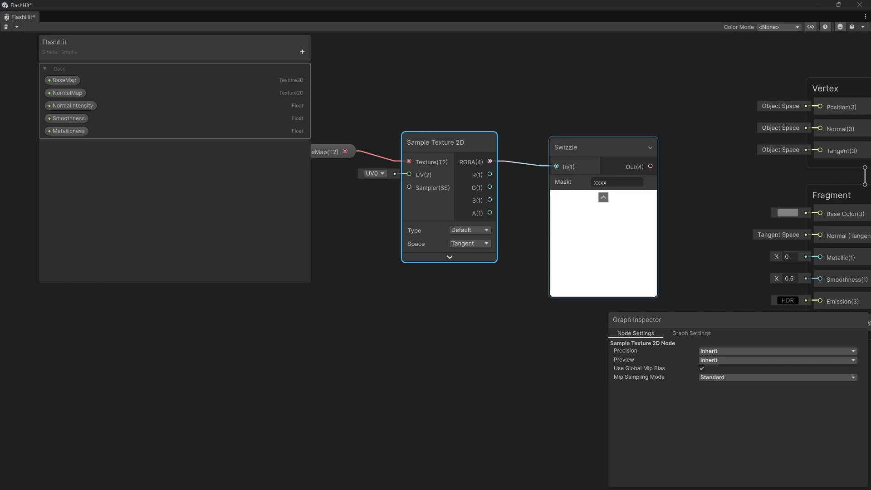
{"action": "left_click", "coordinate": [590, 116]}
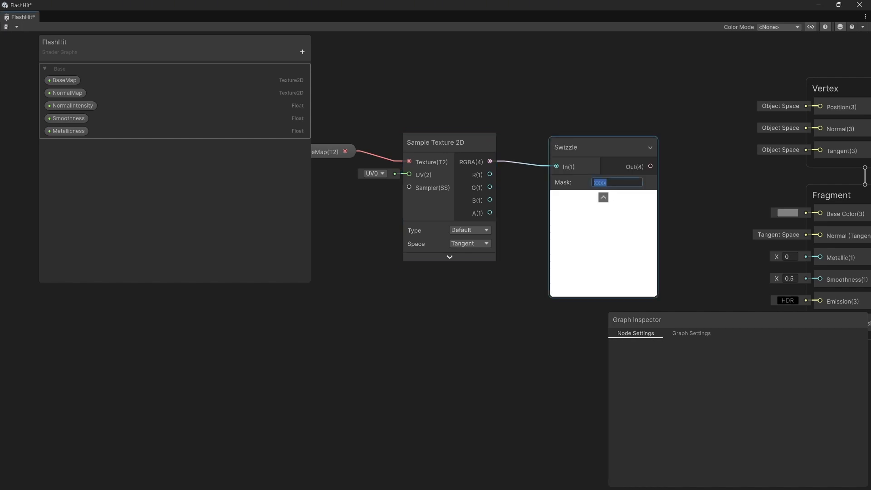
{"action": "left_click", "coordinate": [604, 197]}
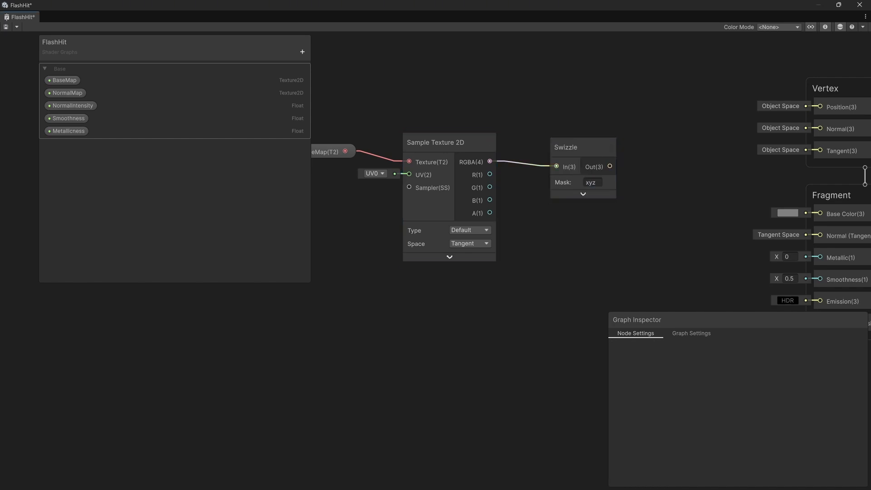
- Connect the Swizzle output to the Fragment Base Color input and align the BaseMap node with its texture sampler
{"action": "middle_click_drag", "start_coordinate": [635, 222], "coordinate": [557, 208]}
{"action": "left_click_drag", "start_coordinate": [531, 152], "coordinate": [738, 196]}
{"action": "middle_click_drag", "start_coordinate": [562, 204], "coordinate": [710, 196]}
{"action": "left_click_drag", "start_coordinate": [387, 129], "coordinate": [375, 139]}
{"action": "left_click", "coordinate": [390, 204]}
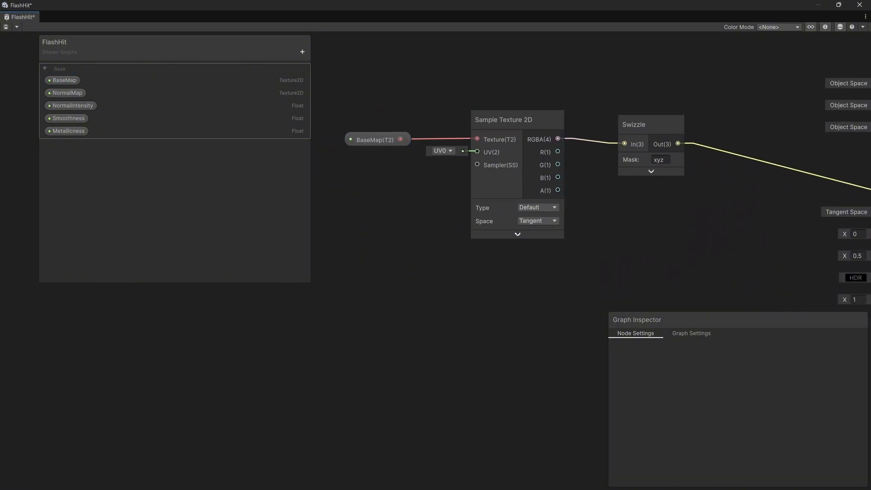
- Place a NormalMap property node below the BaseMap chain and set its mode to Normal Map
{"action": "middle_click_drag", "start_coordinate": [390, 213], "coordinate": [402, 164]}
{"action": "left_click_drag", "start_coordinate": [67, 93], "coordinate": [415, 251]}
{"action": "left_click", "coordinate": [744, 425]}
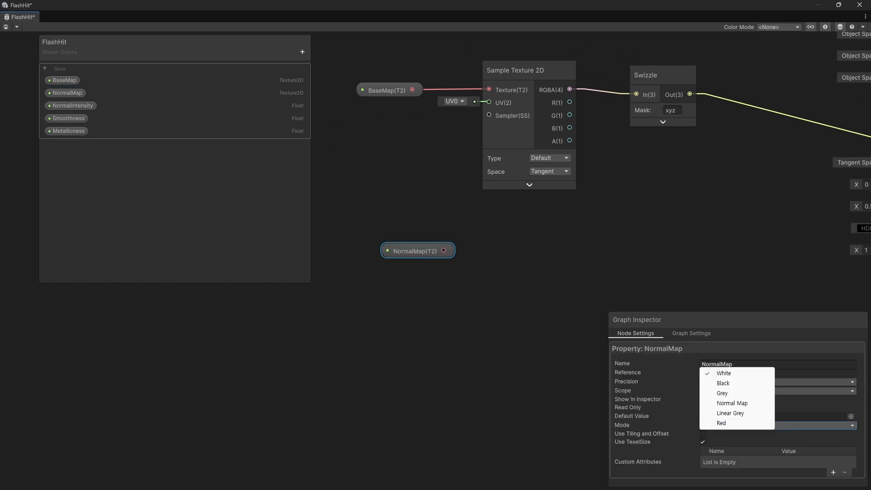
{"action": "left_click", "coordinate": [732, 403]}
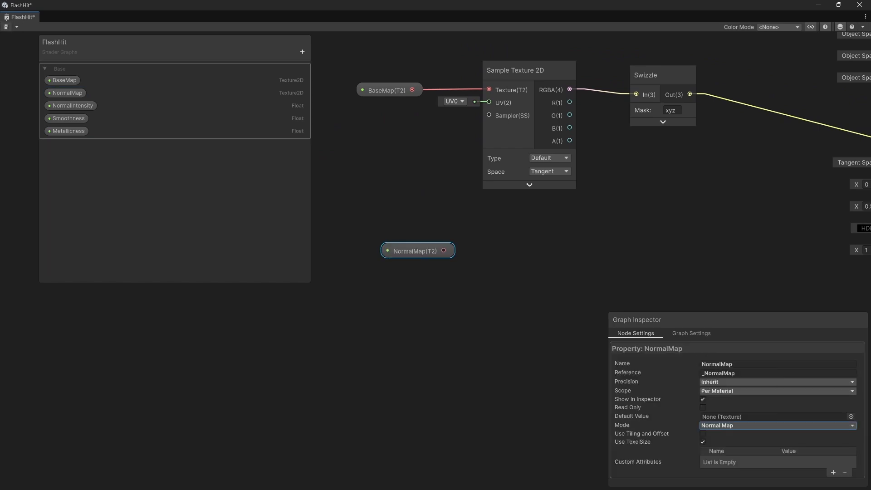
- Add a second Sample Texture 2D node near the NormalMap node
{"action": "left_click", "coordinate": [517, 246]}
{"action": "key", "text": "space"}
{"action": "type", "text": "textu"}
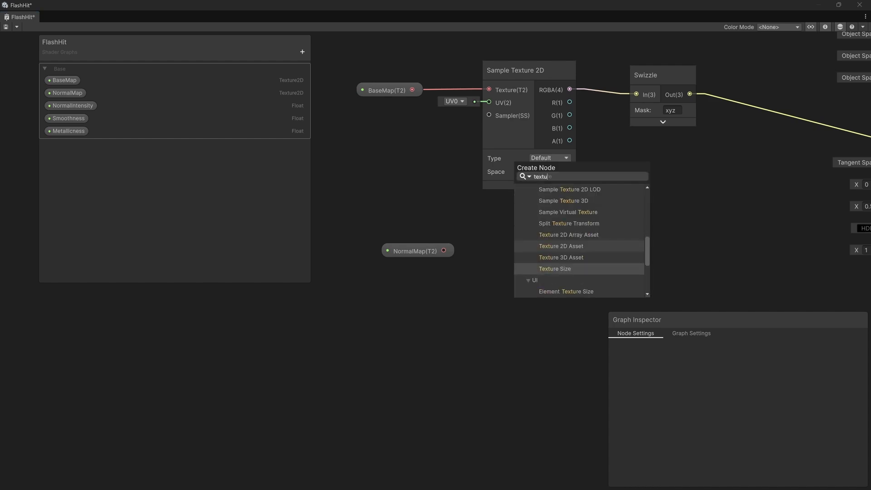
{"action": "type", "text": "re sam"}
{"action": "key", "text": "Return"}
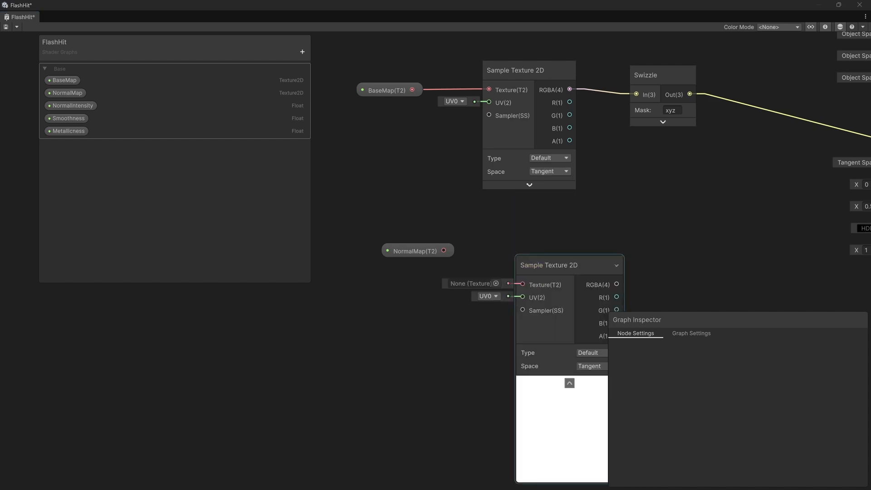
- Arrange the NormalMap nodes, collapse the new sampler's preview, and connect NormalMap to its Texture input
{"action": "middle_click_drag", "start_coordinate": [444, 336], "coordinate": [421, 286]}
{"action": "left_click_drag", "start_coordinate": [393, 201], "coordinate": [370, 203]}
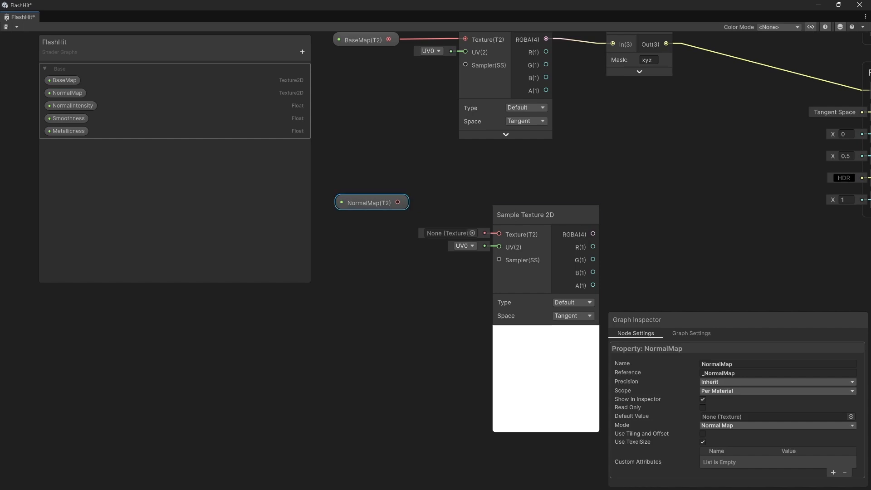
{"action": "left_click_drag", "start_coordinate": [525, 215], "coordinate": [515, 199]}
{"action": "left_click", "coordinate": [537, 317]}
{"action": "left_click", "coordinate": [438, 281]}
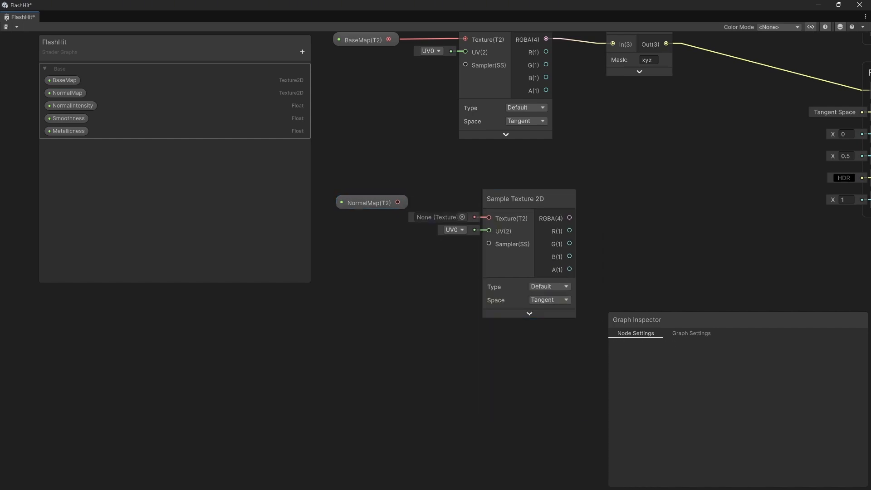
{"action": "left_click_drag", "start_coordinate": [397, 202], "coordinate": [484, 184]}
{"action": "left_click", "coordinate": [603, 227]}
{"action": "middle_click_drag", "start_coordinate": [603, 227], "coordinate": [565, 231]}
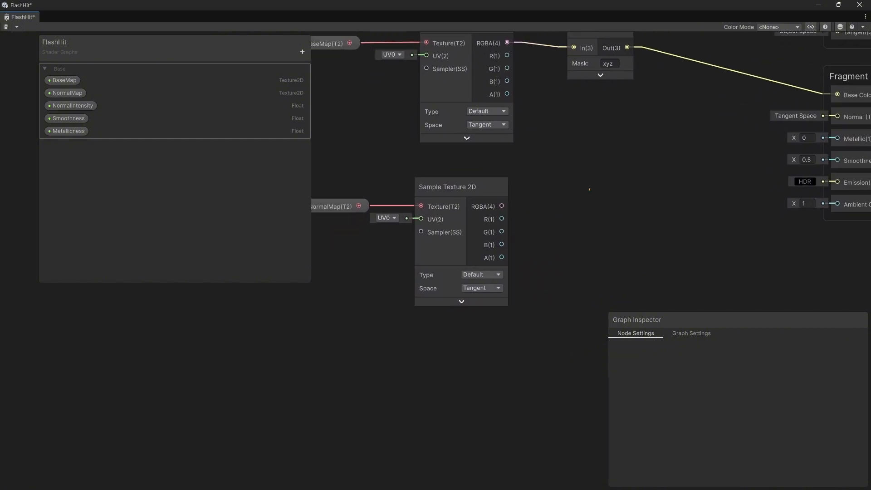
- Add a Normal Unpack node fed by the NormalMap sample's RGBA output, with its preview collapsed, beside the sampler
{"action": "middle_click_drag", "start_coordinate": [589, 191], "coordinate": [590, 197]}
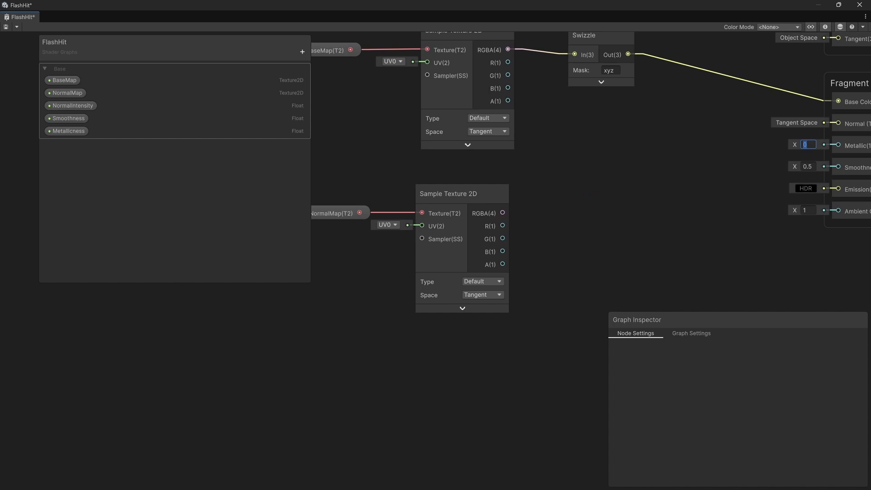
{"action": "middle_click_drag", "start_coordinate": [577, 233], "coordinate": [544, 217]}
{"action": "key", "text": "space"}
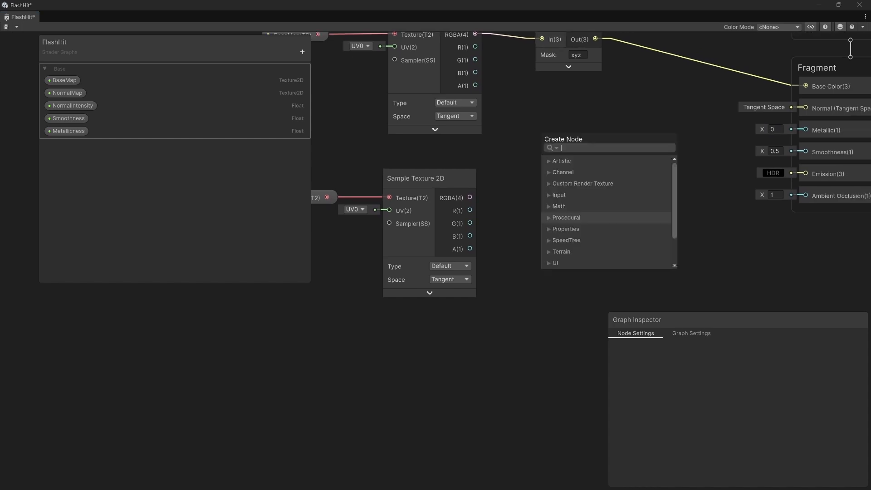
{"action": "type", "text": "unpack"}
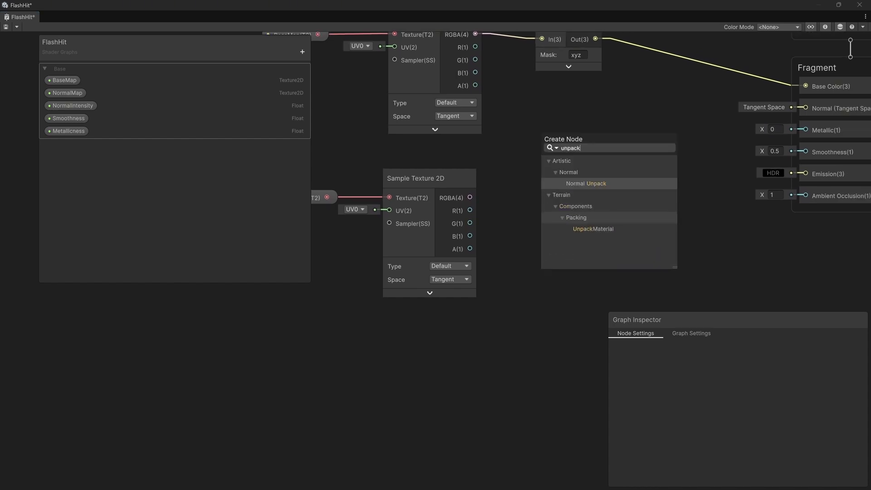
{"action": "key", "text": "Return"}
{"action": "left_click_drag", "start_coordinate": [470, 197], "coordinate": [470, 195]}
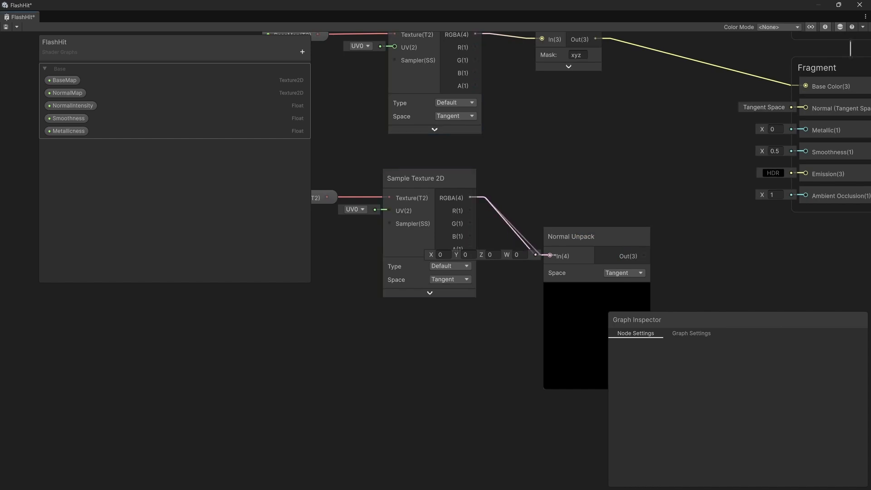
{"action": "left_click_drag", "start_coordinate": [551, 255], "coordinate": [552, 175]}
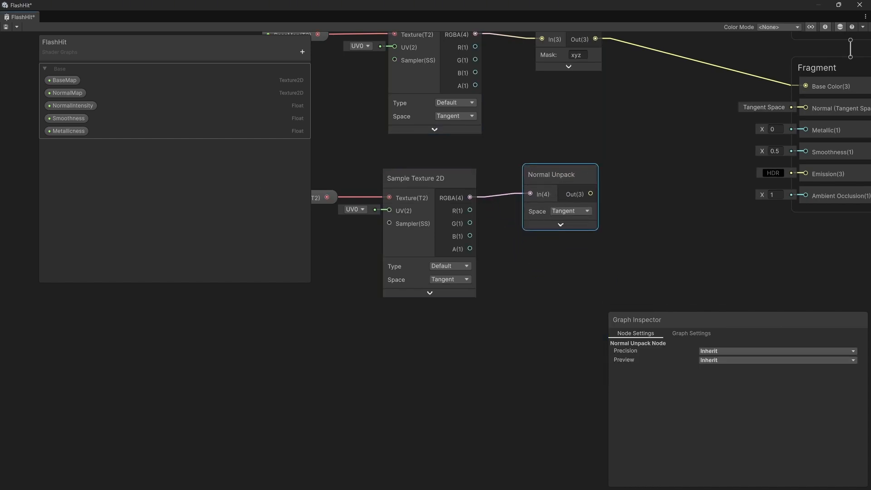
- Add a Normal Strength node and connect the Normal Unpack output to its In port
{"action": "middle_click_drag", "start_coordinate": [595, 249], "coordinate": [509, 241]}
{"action": "left_click", "coordinate": [509, 242]}
{"action": "key", "text": "space"}
{"action": "type", "text": "normal stre"}
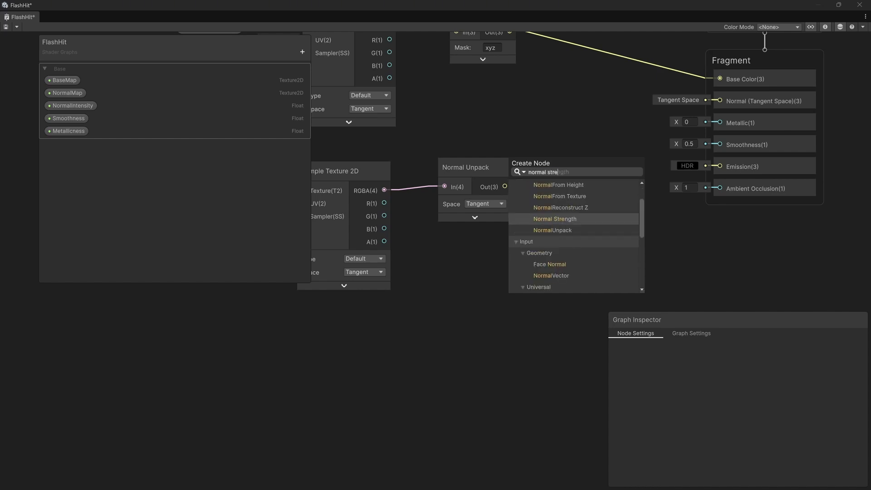
{"action": "key", "text": "Return"}
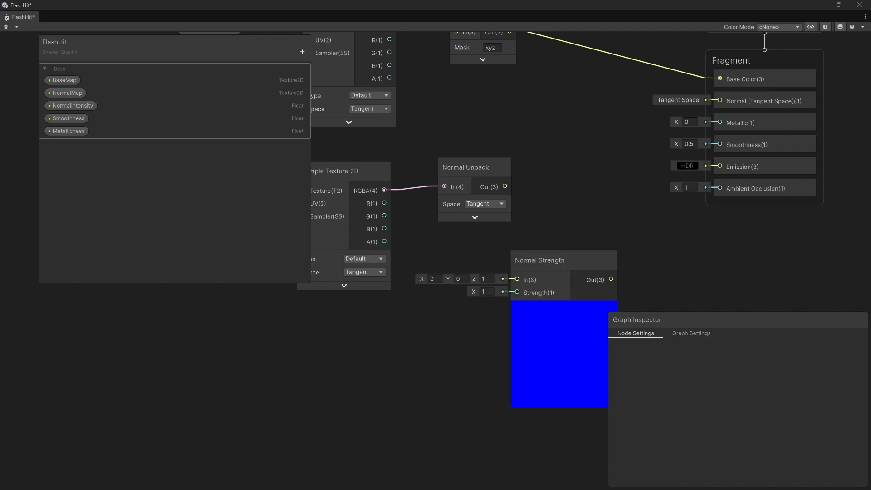
{"action": "left_click_drag", "start_coordinate": [504, 187], "coordinate": [517, 279]}
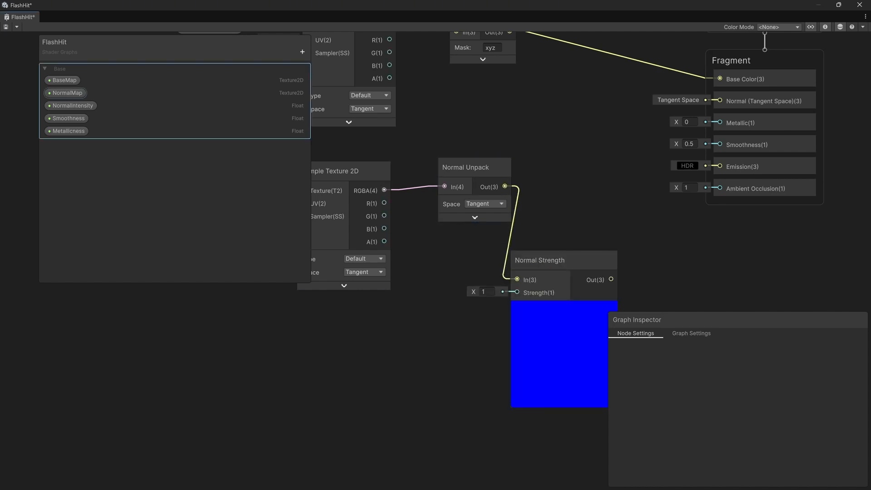
- Place a NormalIntensity property node and connect it to the Strength input of Normal Strength
{"action": "left_click", "coordinate": [72, 105]}
{"action": "left_click_drag", "start_coordinate": [73, 105], "coordinate": [456, 335]}
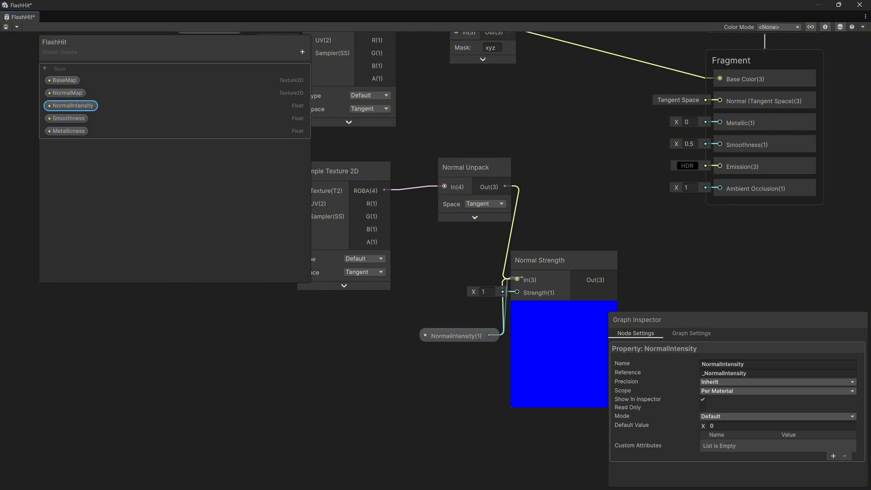
{"action": "left_click_drag", "start_coordinate": [523, 277], "coordinate": [517, 292]}
- Collapse the Normal Strength preview and arrange it beside Normal Unpack, with NormalIntensity just below
{"action": "left_click_drag", "start_coordinate": [552, 261], "coordinate": [586, 164]}
{"action": "left_click", "coordinate": [504, 290]}
{"action": "left_click_drag", "start_coordinate": [456, 335], "coordinate": [471, 250]}
{"action": "middle_click_drag", "start_coordinate": [593, 169], "coordinate": [473, 202]}
{"action": "mouse_move", "coordinate": [474, 199]}
{"action": "left_mouse_down"}
{"action": "mouse_move", "coordinate": [468, 212]}
{"action": "mouse_move", "coordinate": [472, 200]}
{"action": "left_mouse_up"}
{"action": "left_click", "coordinate": [476, 257]}
- Connect the Normal Strength output to the Fragment Normal (Tangent Space) input
{"action": "middle_click_drag", "start_coordinate": [499, 175], "coordinate": [436, 202]}
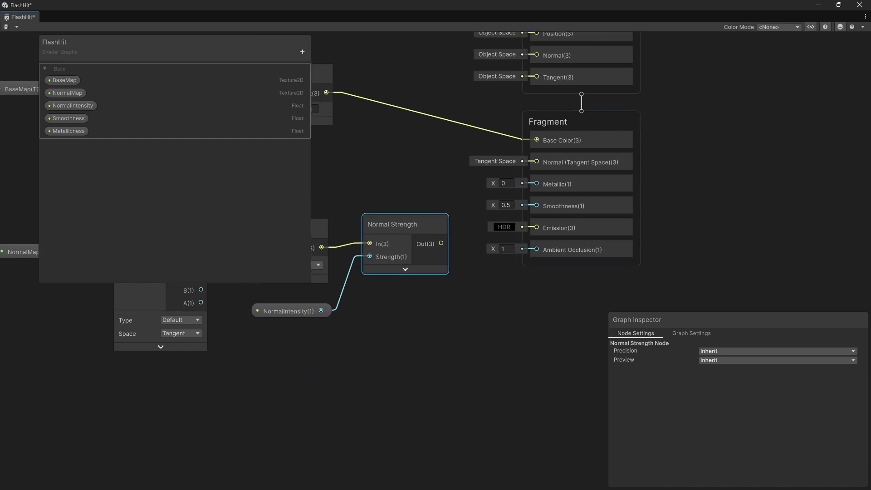
{"action": "left_click_drag", "start_coordinate": [536, 166], "coordinate": [535, 165]}
{"action": "left_click", "coordinate": [447, 152]}
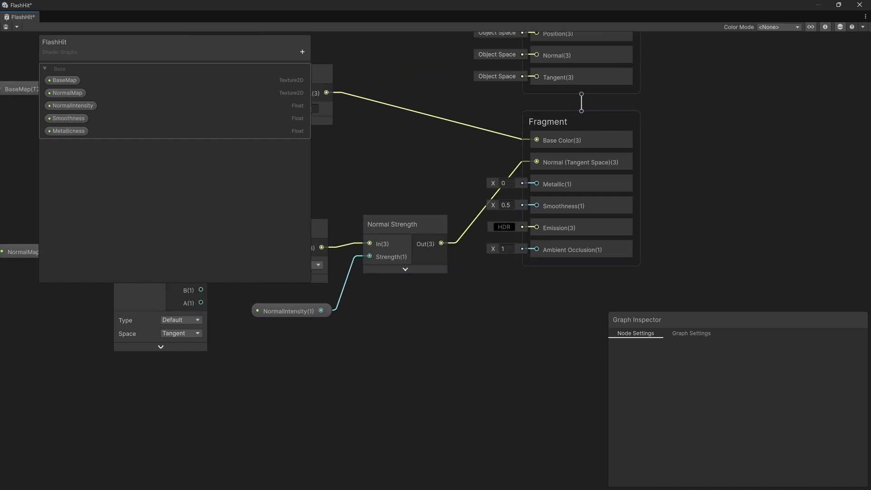
- Move the Vertex and Fragment stack farther from the texture nodes to free space between them
{"action": "middle_click_drag", "start_coordinate": [447, 152], "coordinate": [487, 287]}
{"action": "scroll", "coordinate": [487, 287], "scroll_direction": "down", "scroll_amount": 2}
{"action": "middle_click_drag", "start_coordinate": [563, 231], "coordinate": [423, 178]}
{"action": "left_click_drag", "start_coordinate": [394, 150], "coordinate": [590, 214]}
{"action": "left_click_drag", "start_coordinate": [433, 331], "coordinate": [430, 339]}
- Place a Smoothness property node and connect it to the Fragment Smoothness input
{"action": "left_click", "coordinate": [68, 118]}
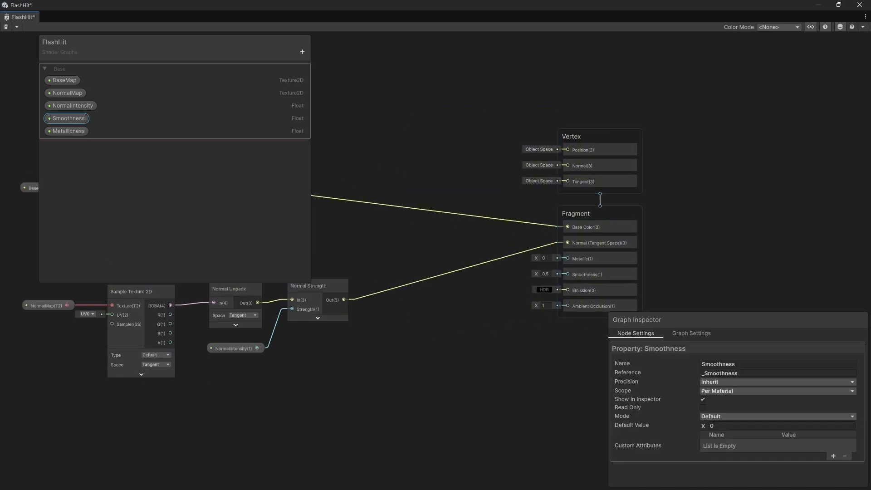
{"action": "left_click_drag", "start_coordinate": [68, 118], "coordinate": [627, 299]}
{"action": "scroll", "coordinate": [475, 233], "scroll_direction": "up", "scroll_amount": 3}
- Place a Metallicness property node, connect it to the Fragment Metallic input, and save the shader graph
{"action": "left_click", "coordinate": [68, 131]}
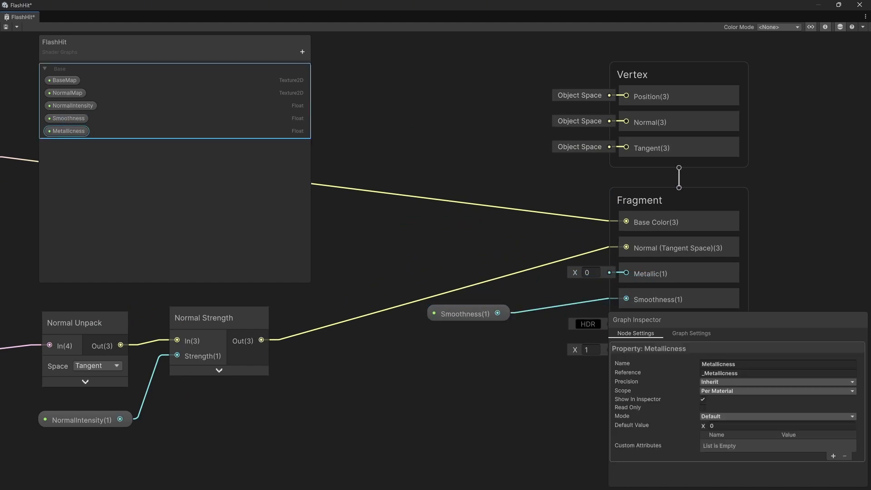
{"action": "left_click_drag", "start_coordinate": [68, 131], "coordinate": [422, 250]}
{"action": "left_click_drag", "start_coordinate": [478, 250], "coordinate": [628, 274]}
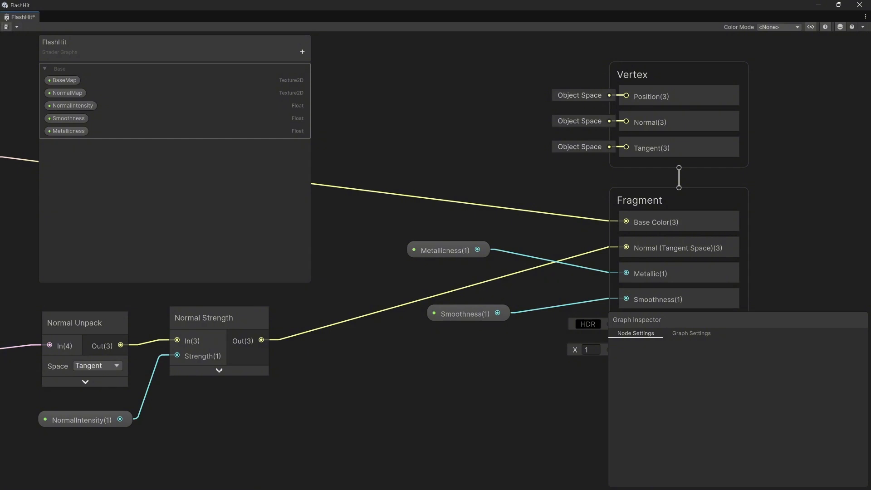
{"action": "key", "text": "ctrl+s"}
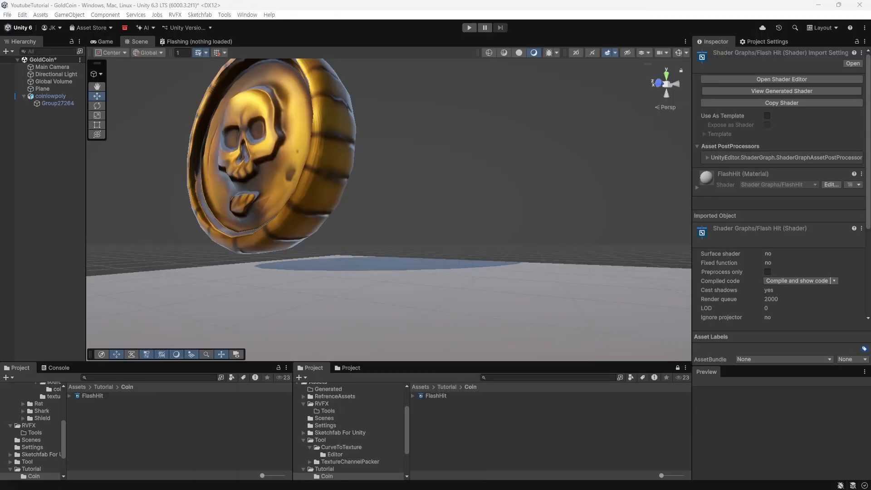
- Create a material named Coin in the Assets/Tutorial/Coin folder
{"action": "left_click_drag", "start_coordinate": [399, 204], "coordinate": [458, 206], "text": "alt"}
{"action": "right_click", "coordinate": [501, 424]}
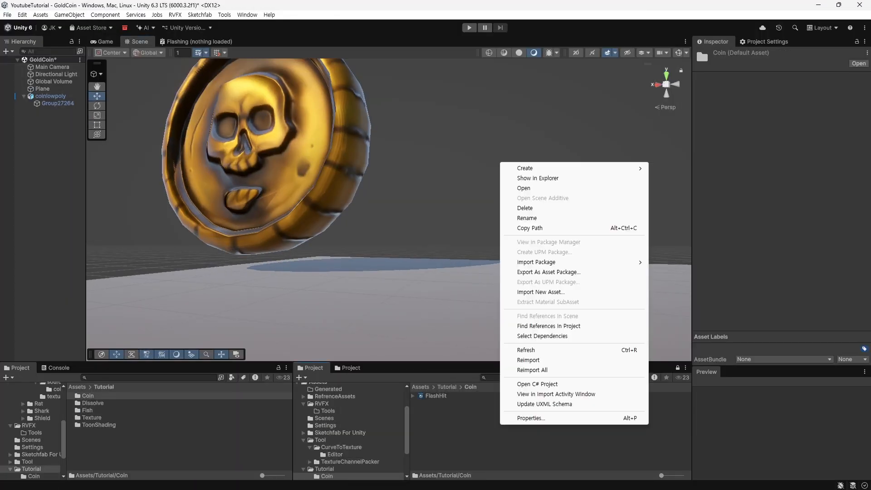
{"action": "mouse_move", "coordinate": [527, 168]}
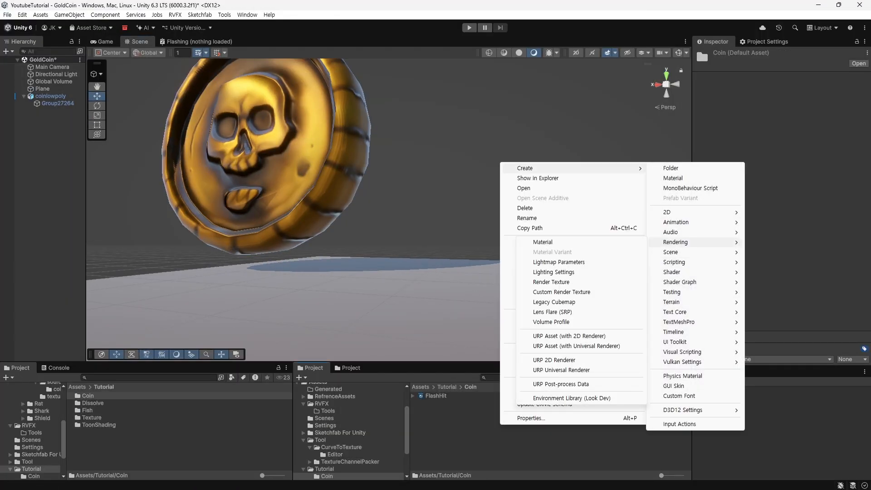
{"action": "left_click", "coordinate": [673, 178]}
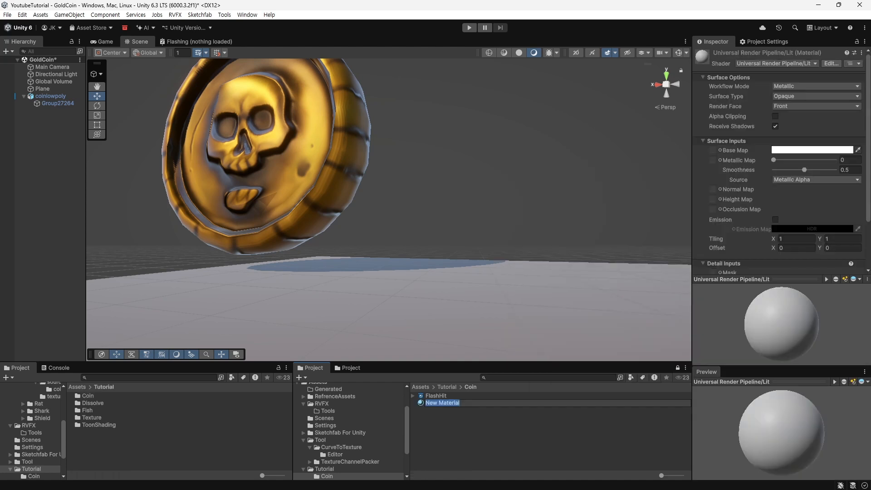
{"action": "key", "text": "Return"}
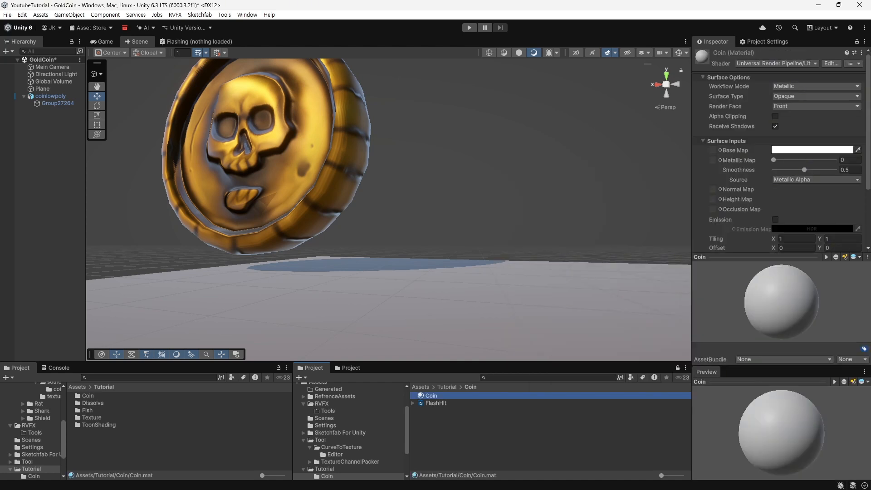
- Duplicate the coinlowpoly object and place the copy beside the original coin
{"action": "left_click", "coordinate": [282, 141]}
{"action": "scroll", "coordinate": [291, 145], "scroll_direction": "down", "scroll_amount": 3}
{"action": "left_click_drag", "start_coordinate": [290, 145], "coordinate": [470, 169], "text": "alt"}
{"action": "key", "text": "ctrl+d"}
{"action": "left_click_drag", "start_coordinate": [470, 175], "coordinate": [379, 138], "text": "alt"}
- Apply the Coin material to the duplicate coin and assign the FlashHit shader graph to that material
{"action": "left_click_drag", "start_coordinate": [431, 396], "coordinate": [453, 236]}
{"action": "left_click", "coordinate": [454, 222]}
{"action": "left_click_drag", "start_coordinate": [435, 403], "coordinate": [744, 303]}
{"action": "scroll", "coordinate": [778, 199], "scroll_direction": "down", "scroll_amount": 5}
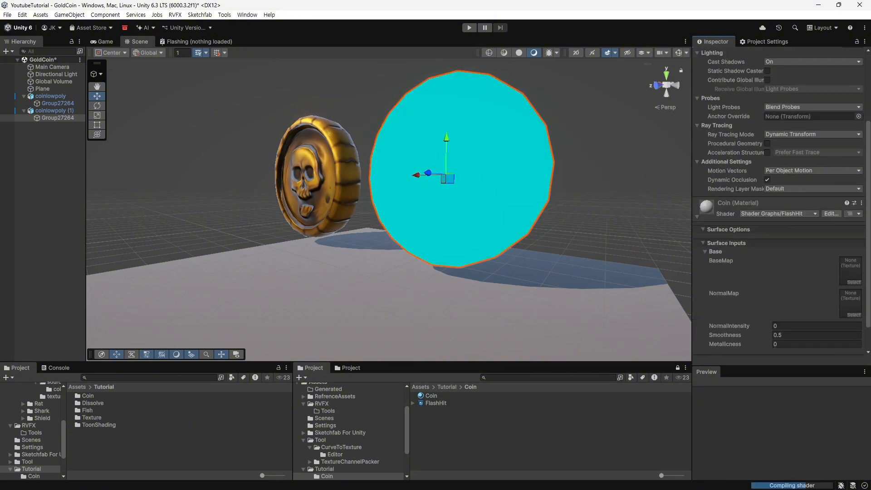
- Locate the original coin's Base Map texture file in the project through its mesh's material
{"action": "left_click", "coordinate": [320, 181]}
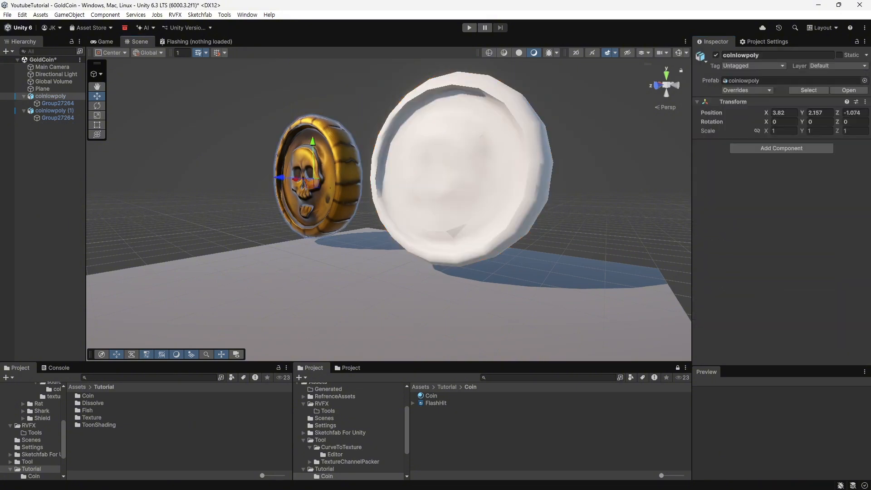
{"action": "left_click", "coordinate": [323, 182]}
{"action": "scroll", "coordinate": [778, 200], "scroll_direction": "down", "scroll_amount": 6}
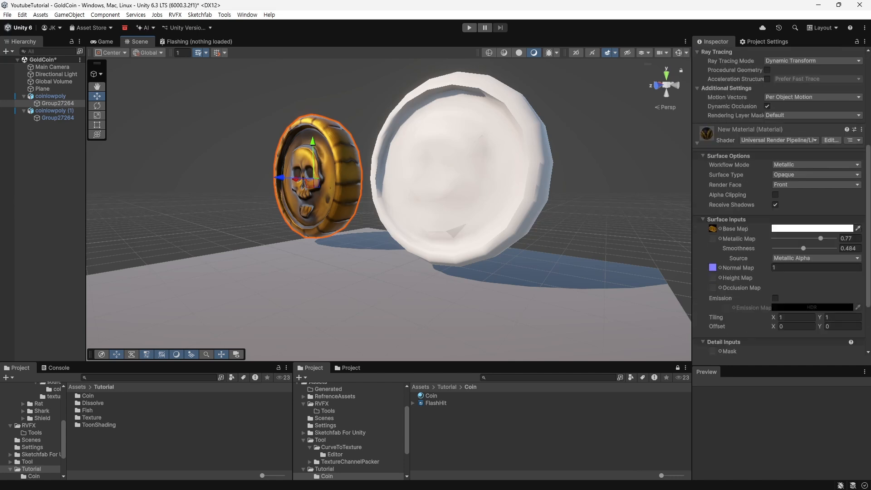
{"action": "left_click", "coordinate": [713, 228]}
- Assign the coinlowpoly texture to BaseMap and COINNORMAL to NormalMap in the duplicate coin's material
{"action": "left_click", "coordinate": [490, 186]}
{"action": "left_click", "coordinate": [490, 186]}
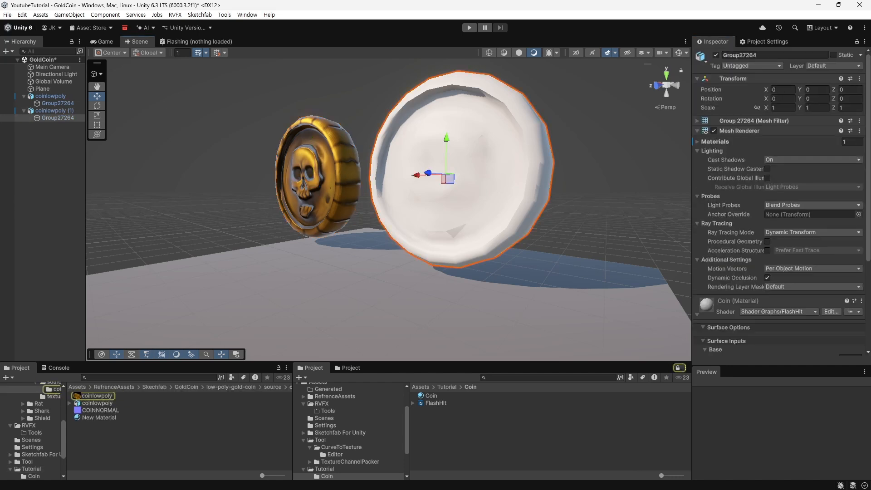
{"action": "scroll", "coordinate": [779, 200], "scroll_direction": "down", "scroll_amount": 5}
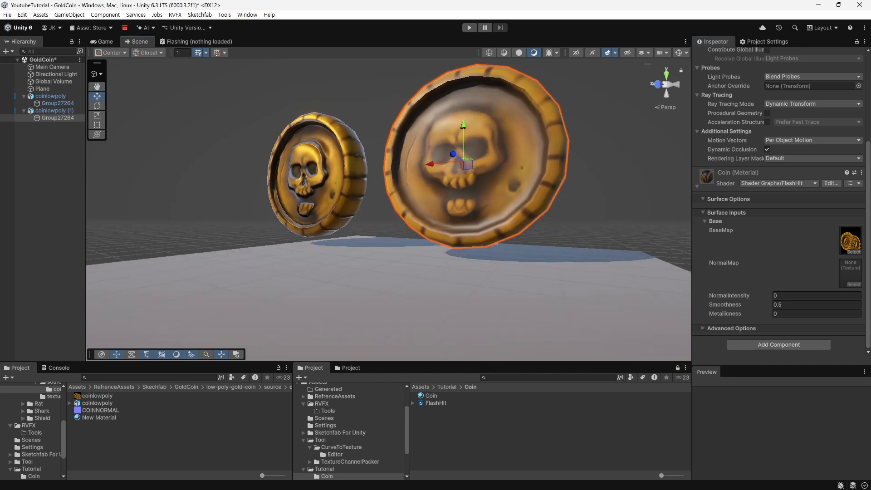
{"action": "left_click_drag", "start_coordinate": [100, 411], "coordinate": [850, 273]}
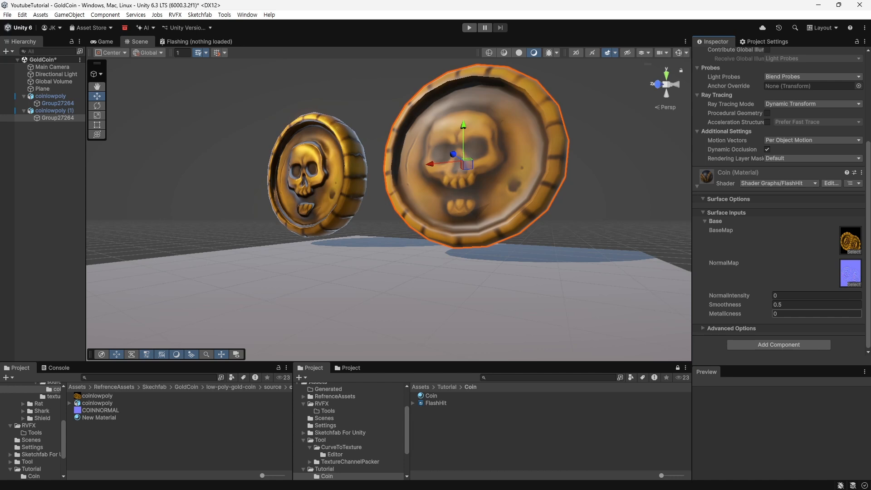
- Set the Coin material's Metallicness to 0.8 and NormalIntensity to 1, and compare both coins in the scene
{"action": "left_click", "coordinate": [812, 313]}
{"action": "type", "text": "0.8"}
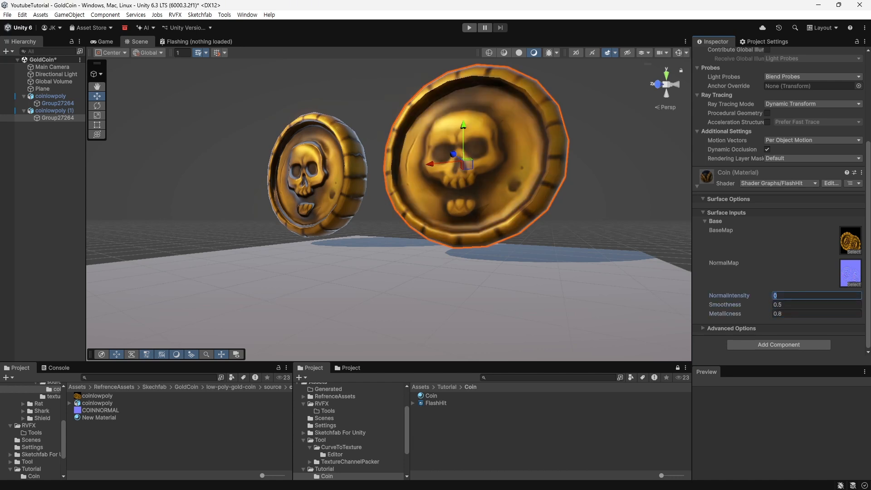
{"action": "type", "text": "1"}
{"action": "left_click", "coordinate": [613, 190]}
{"action": "left_click_drag", "start_coordinate": [613, 191], "coordinate": [539, 132], "text": "alt"}
{"action": "left_click", "coordinate": [454, 136]}
{"action": "left_click_drag", "start_coordinate": [454, 137], "coordinate": [522, 193], "text": "alt"}
- Reopen the FlashHit shader graph in a maximized window and move the Vertex and Fragment stack farther from the property nodes
{"action": "left_click", "coordinate": [512, 436]}
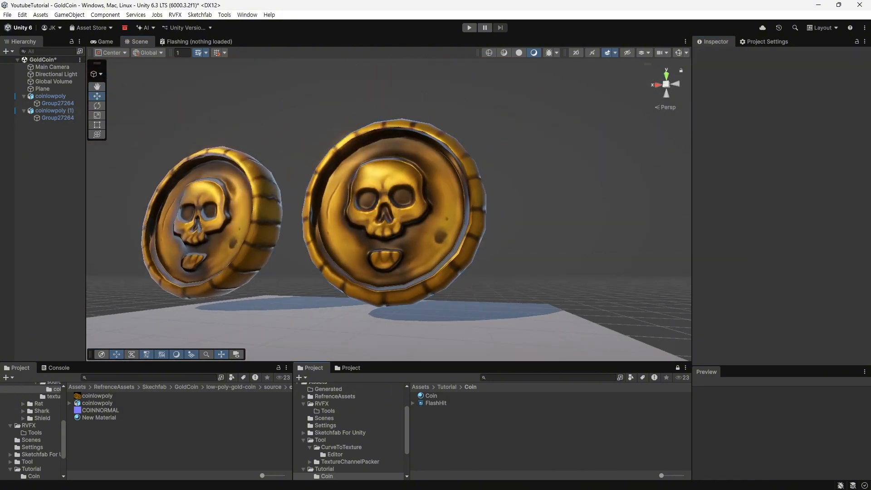
{"action": "double_click", "coordinate": [436, 403]}
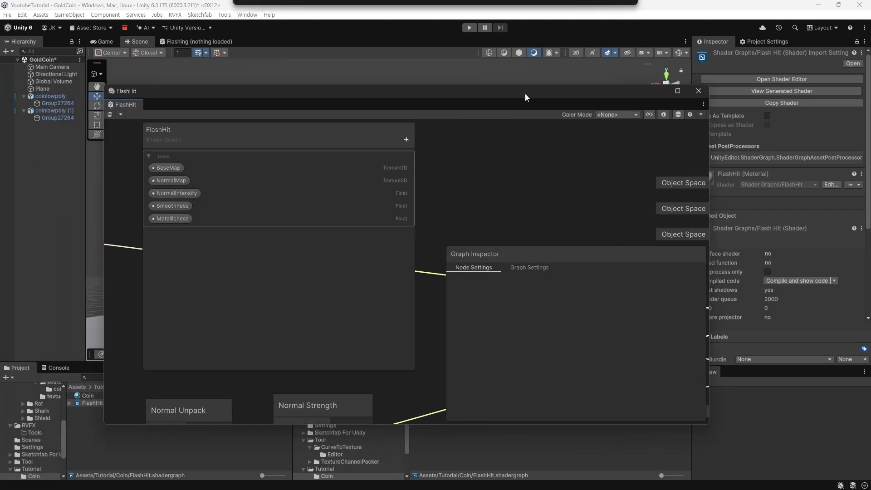
{"action": "double_click", "coordinate": [390, 91]}
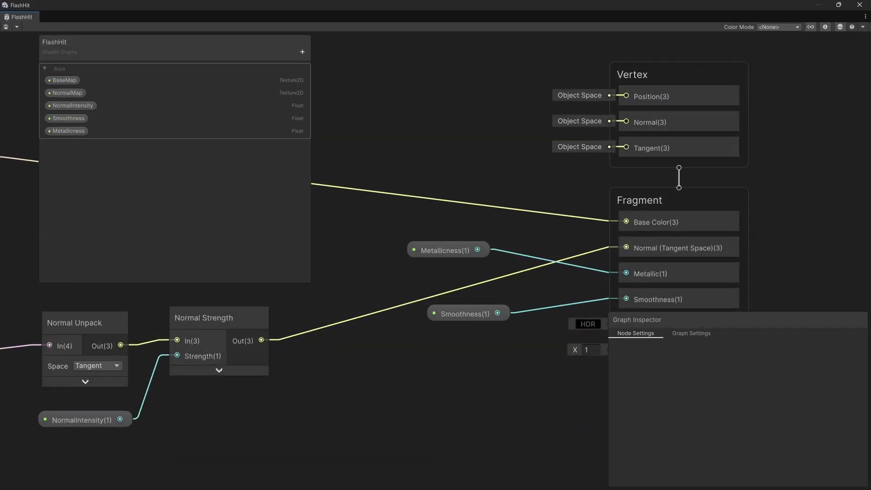
{"action": "scroll", "coordinate": [390, 204], "scroll_direction": "down", "scroll_amount": 3}
{"action": "middle_click_drag", "start_coordinate": [390, 209], "coordinate": [535, 211]}
{"action": "middle_click_drag", "start_coordinate": [458, 256], "coordinate": [548, 249]}
{"action": "middle_click_drag", "start_coordinate": [520, 281], "coordinate": [258, 322]}
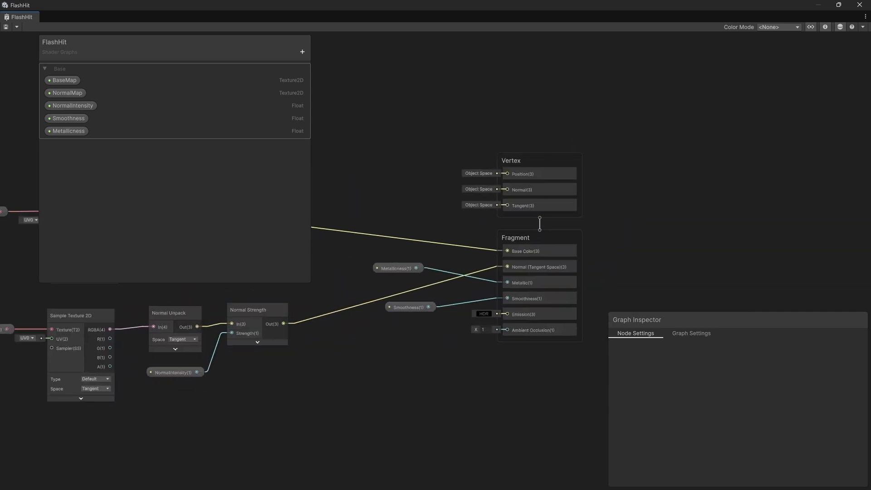
{"action": "left_click_drag", "start_coordinate": [540, 238], "coordinate": [620, 192]}
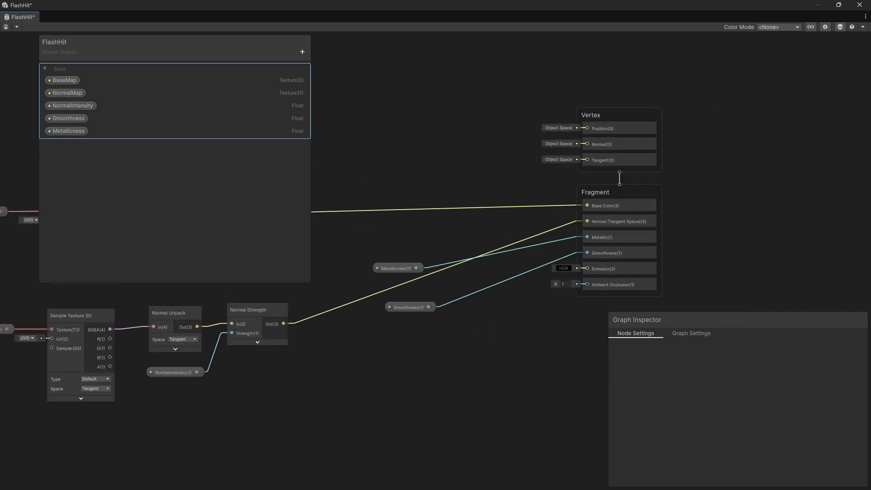
- Add a property category named Fresnel below Base and collapse it
{"action": "left_click", "coordinate": [302, 51]}
{"action": "left_click", "coordinate": [331, 56]}
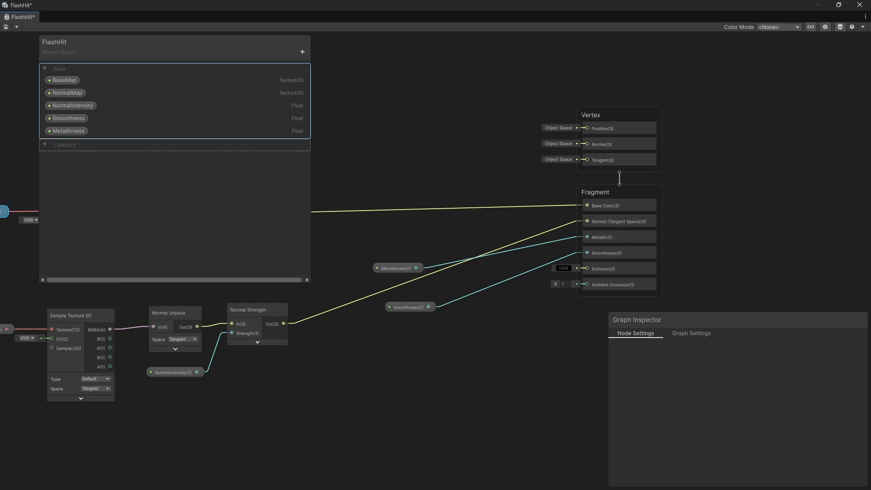
{"action": "type", "text": "Fres"}
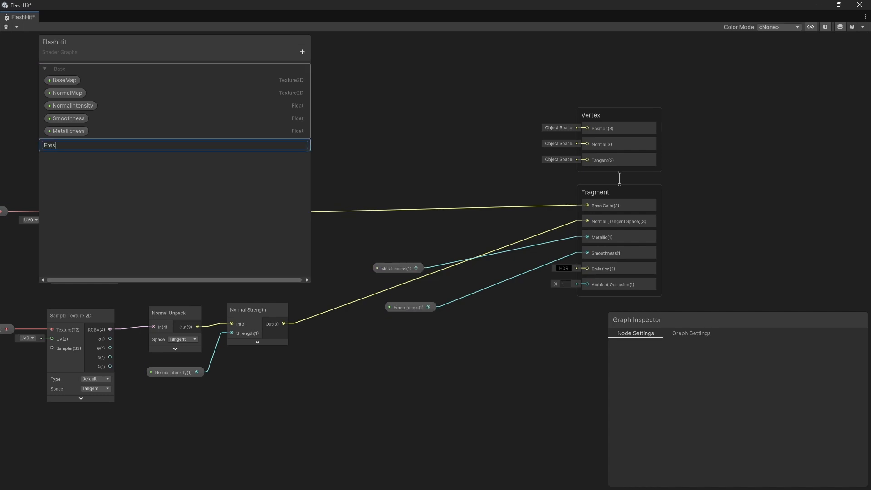
{"action": "type", "text": "nel"}
{"action": "key", "text": "Return"}
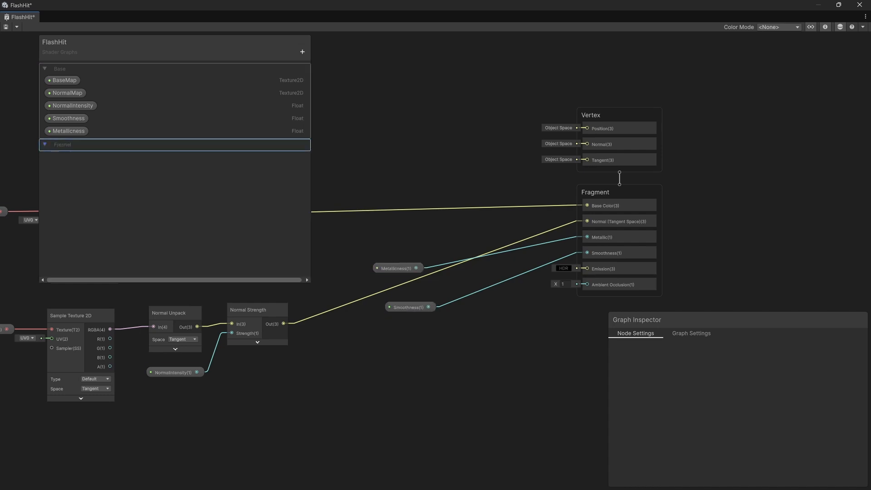
{"action": "right_click", "coordinate": [58, 144]}
{"action": "left_click", "coordinate": [154, 146]}
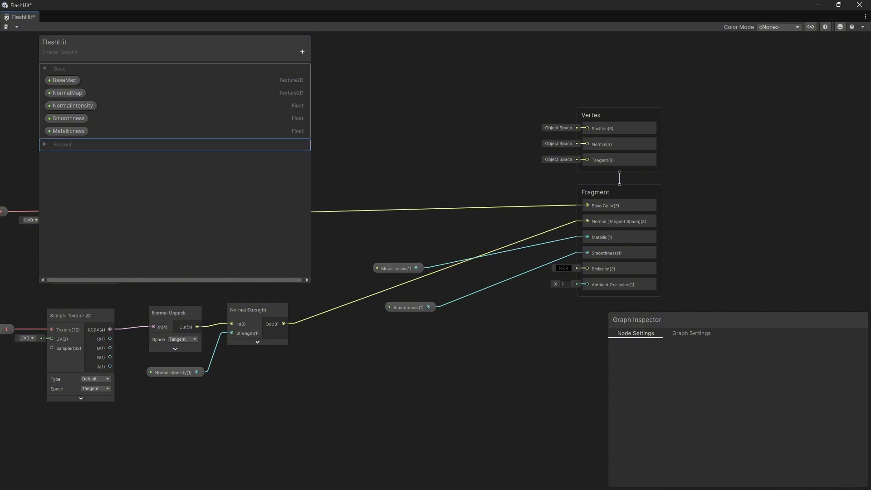
- Add a Fresnel Effect node to the graph
{"action": "middle_click_drag", "start_coordinate": [317, 104], "coordinate": [389, 122]}
{"action": "key", "text": "space"}
{"action": "type", "text": "fresnel"}
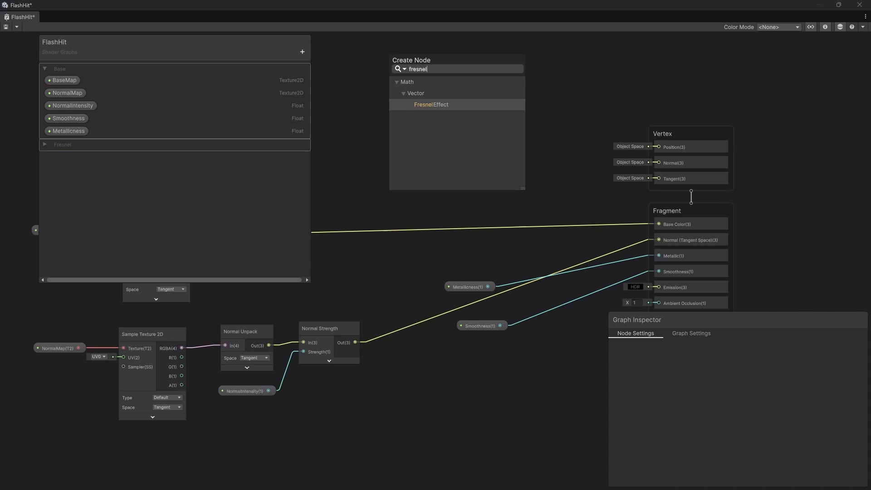
{"action": "key", "text": "Return"}
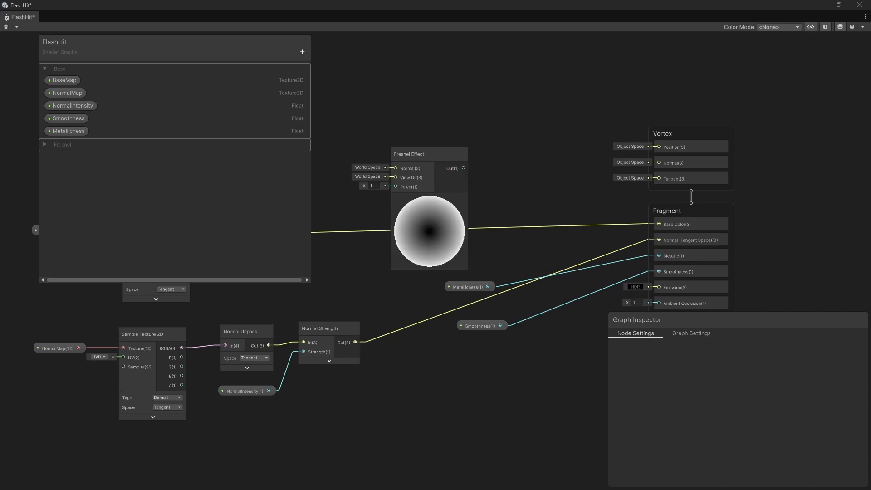
- Move the Fresnel Effect node into the empty space below the normal map nodes
{"action": "middle_click_drag", "start_coordinate": [408, 131], "coordinate": [459, 89]}
{"action": "left_click_drag", "start_coordinate": [468, 111], "coordinate": [421, 385]}
{"action": "middle_click_drag", "start_coordinate": [421, 386], "coordinate": [408, 227]}
{"action": "left_click_drag", "start_coordinate": [407, 226], "coordinate": [425, 273]}
{"action": "left_click", "coordinate": [354, 245]}
{"action": "middle_click_drag", "start_coordinate": [308, 332], "coordinate": [351, 333]}
{"action": "scroll", "coordinate": [363, 334], "scroll_direction": "up", "scroll_amount": 4}
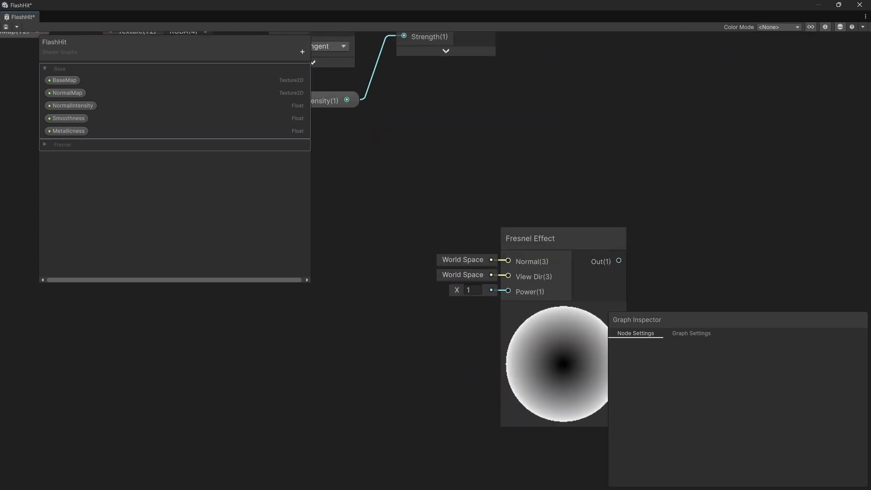
- Add a Float property named FresnelPower
{"action": "left_click", "coordinate": [302, 51]}
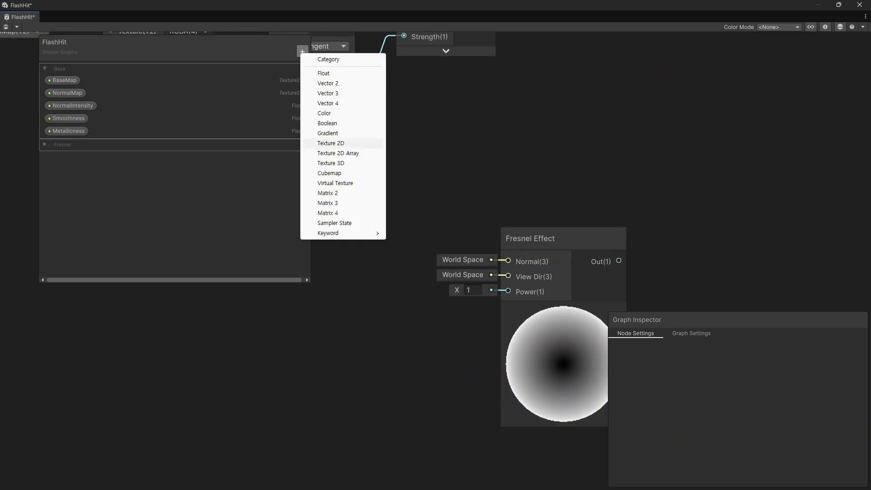
{"action": "left_click", "coordinate": [323, 73]}
{"action": "type", "text": "FresnelPower"}
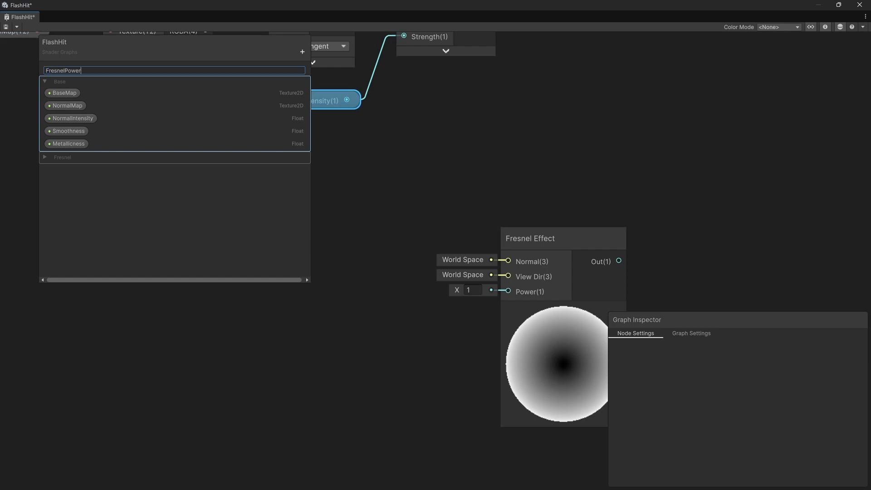
{"action": "key", "text": "Return"}
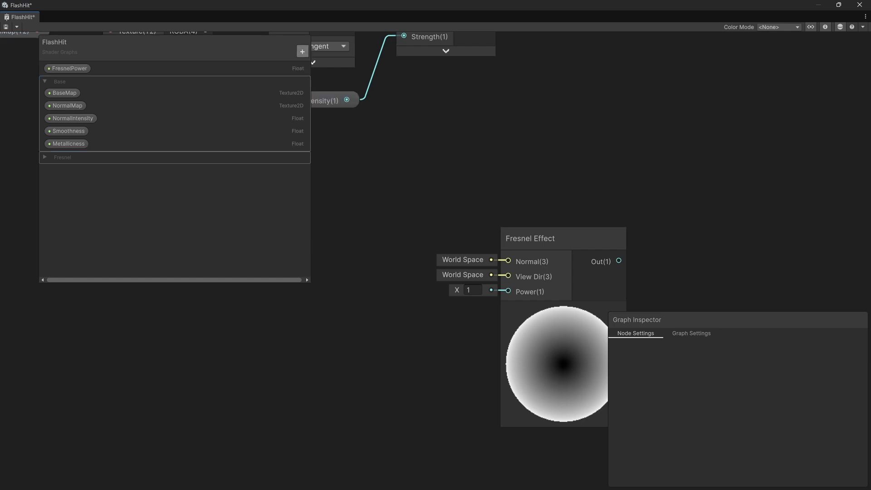
- Add a Float property named FresnelIntensity
{"action": "left_click", "coordinate": [302, 51]}
{"action": "left_click", "coordinate": [324, 70]}
{"action": "type", "text": "Fre"}
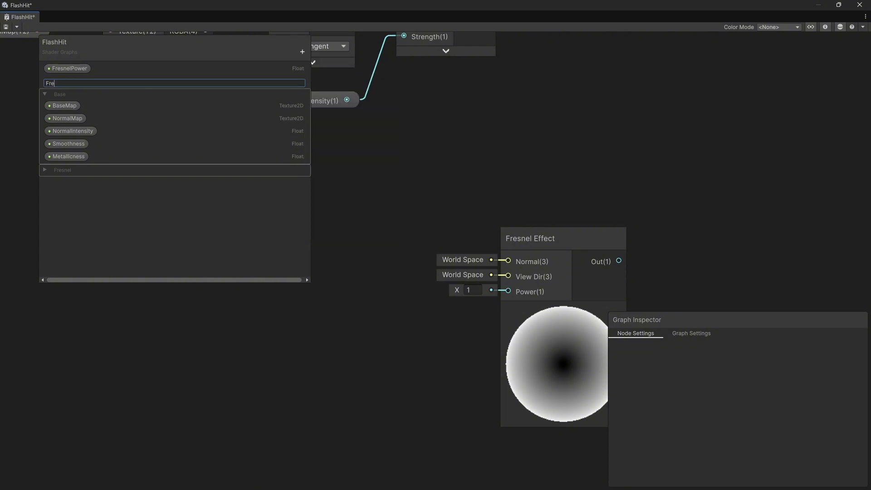
{"action": "type", "text": "snelIntensity"}
{"action": "key", "text": "Return"}
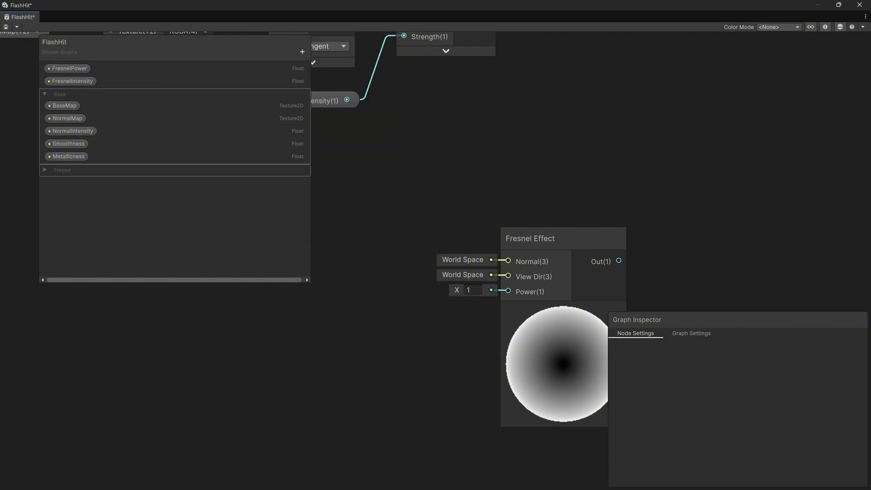
- Place a FresnelPower property node and connect it to the Power input of Fresnel Effect
{"action": "left_click", "coordinate": [68, 68]}
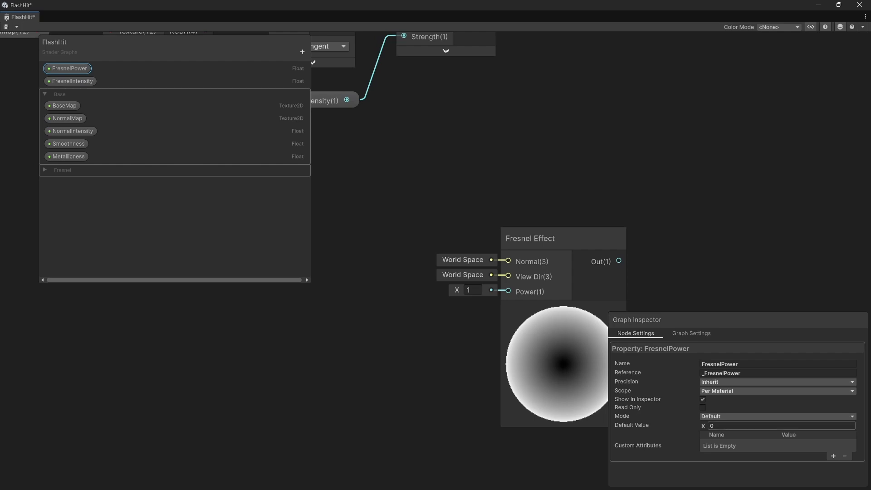
{"action": "left_click_drag", "start_coordinate": [68, 68], "coordinate": [508, 291]}
{"action": "middle_click_drag", "start_coordinate": [472, 353], "coordinate": [330, 358]}
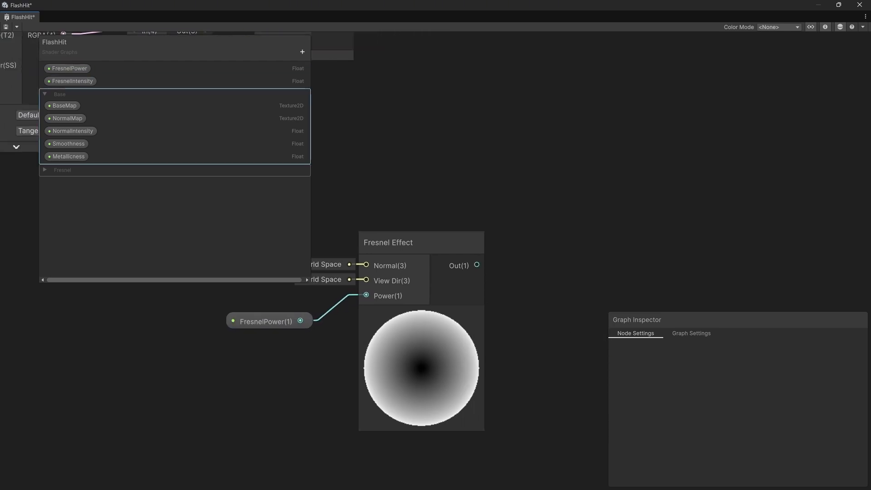
- Place a FresnelIntensity property node and combine it with the Fresnel Effect output in a new Multiply node with its preview collapsed
{"action": "left_click", "coordinate": [72, 81]}
{"action": "left_click_drag", "start_coordinate": [72, 81], "coordinate": [497, 180]}
{"action": "key", "text": "space"}
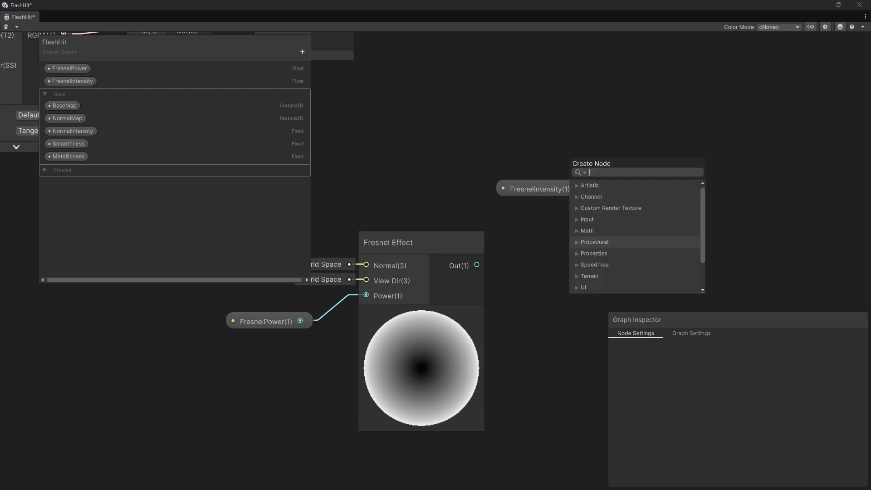
{"action": "type", "text": "multiply"}
{"action": "key", "text": "Return"}
{"action": "left_click_drag", "start_coordinate": [477, 264], "coordinate": [579, 301]}
{"action": "left_click_drag", "start_coordinate": [608, 263], "coordinate": [668, 231]}
{"action": "left_click_drag", "start_coordinate": [540, 188], "coordinate": [630, 226]}
{"action": "left_click", "coordinate": [694, 288]}
- Feed the Multiply output into a new Saturate node and collapse that node's preview
{"action": "middle_click_drag", "start_coordinate": [653, 254], "coordinate": [483, 250]}
{"action": "left_click_drag", "start_coordinate": [488, 243], "coordinate": [590, 226]}
{"action": "type", "text": "saturate"}
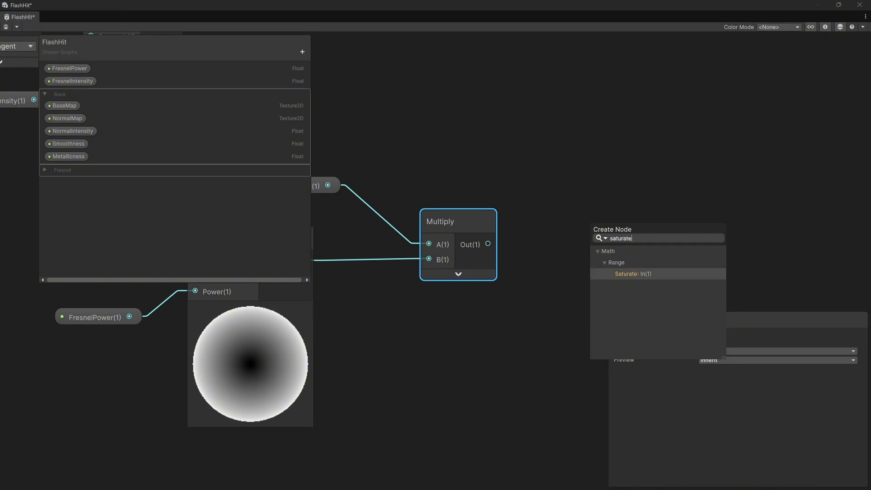
{"action": "key", "text": "Return"}
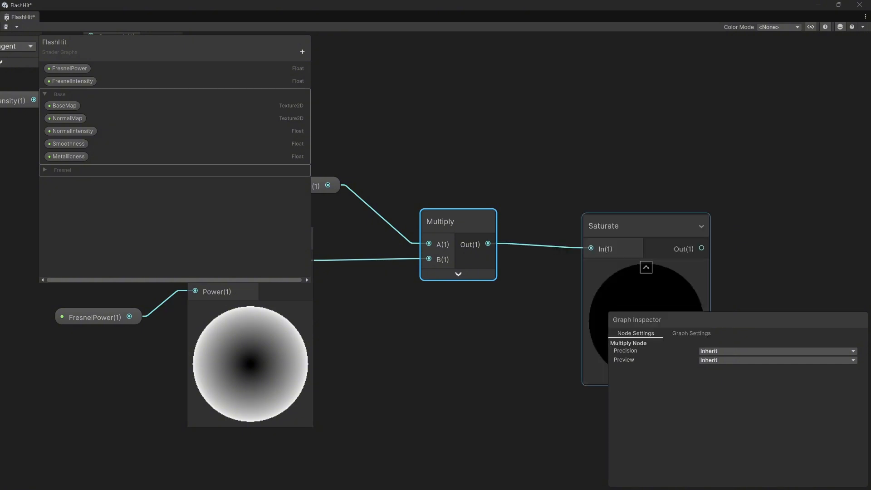
{"action": "left_click", "coordinate": [646, 268]}
{"action": "left_click_drag", "start_coordinate": [635, 230], "coordinate": [608, 229]}
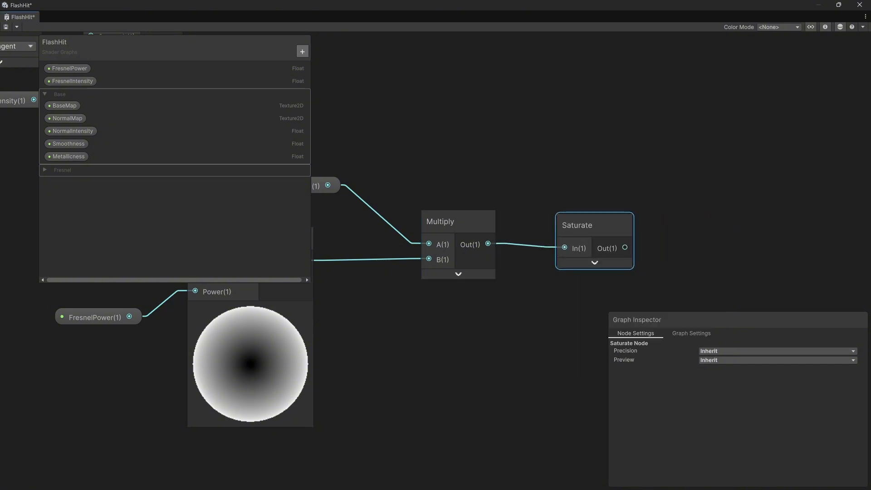
- Add a Color property named FresnelColor
{"action": "left_click", "coordinate": [301, 52]}
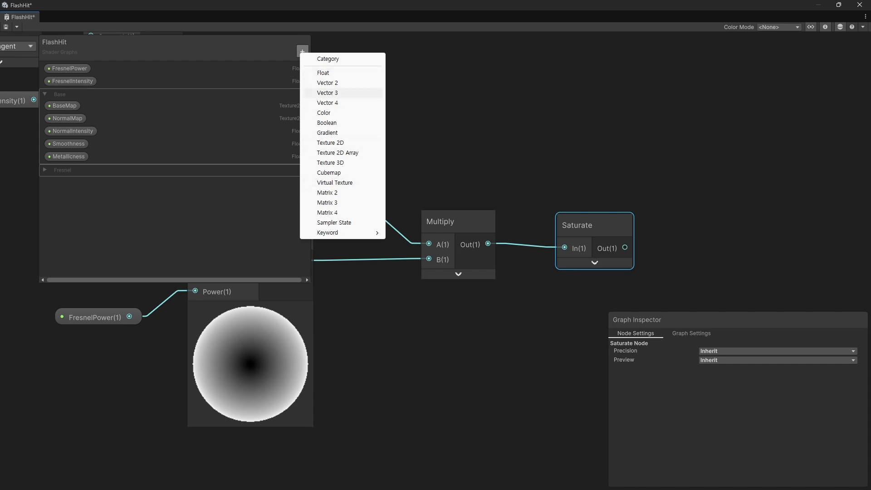
{"action": "left_click", "coordinate": [324, 113]}
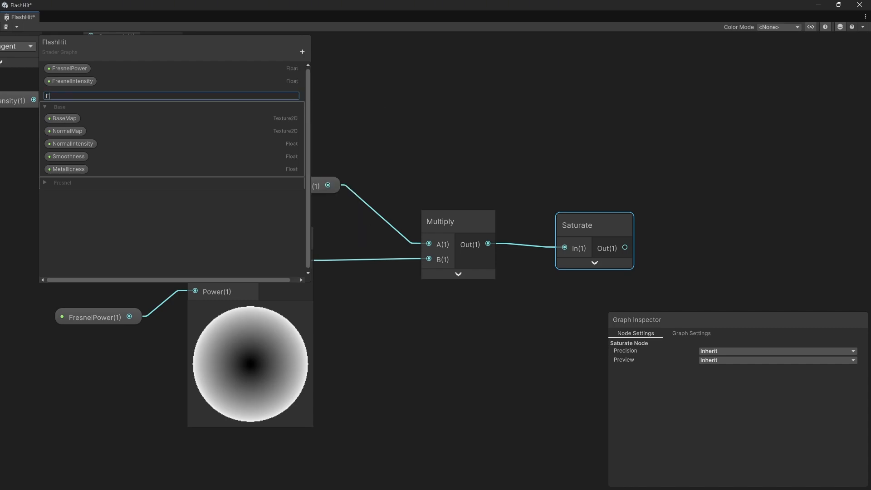
{"action": "type", "text": "FresnelColor"}
{"action": "key", "text": "Return"}
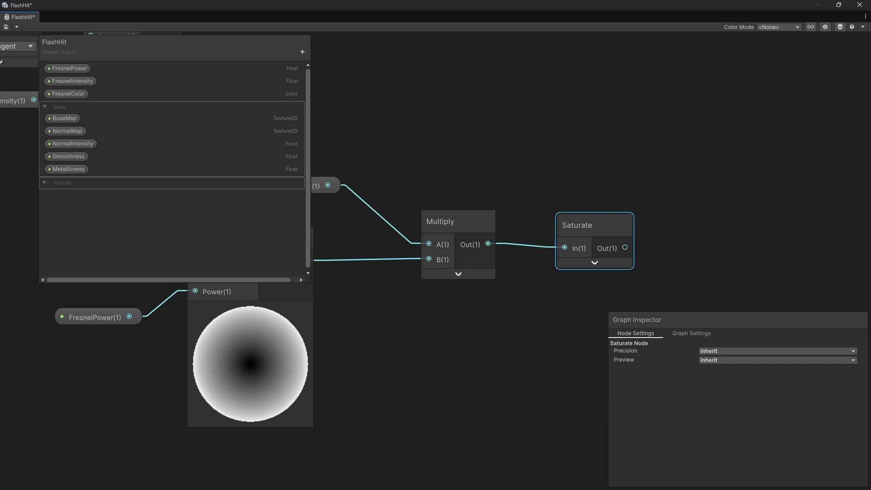
- Move the FresnelPower, FresnelIntensity and FresnelColor properties into the Fresnel category
{"action": "left_click_drag", "start_coordinate": [68, 69], "coordinate": [69, 166]}
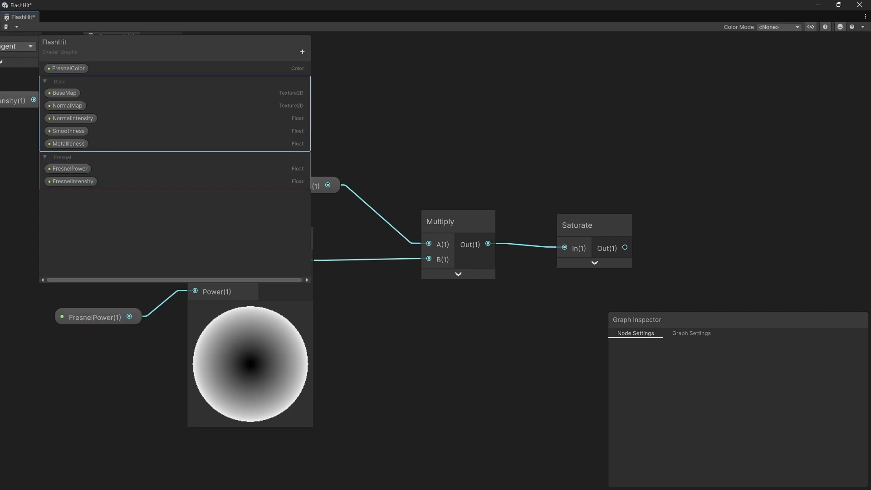
{"action": "left_click_drag", "start_coordinate": [69, 69], "coordinate": [69, 178]}
{"action": "left_click_drag", "start_coordinate": [68, 68], "coordinate": [71, 163]}
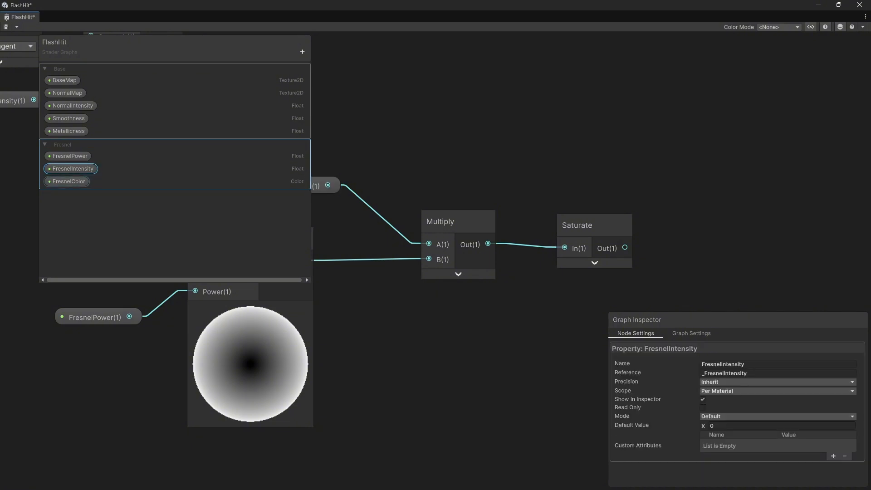
- Set the FresnelColor property's mode to HDR and save the graph
{"action": "left_click", "coordinate": [68, 182]}
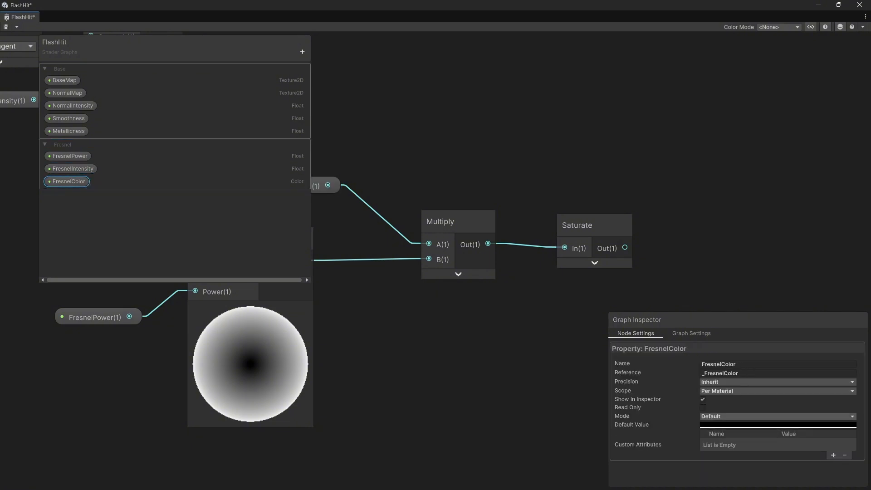
{"action": "left_click", "coordinate": [744, 416]}
{"action": "left_click", "coordinate": [735, 436]}
{"action": "key", "text": "ctrl+s"}
- Place a FresnelColor property node and connect it to a new Swizzle node with mask xyz and its preview collapsed
{"action": "left_click_drag", "start_coordinate": [68, 181], "coordinate": [569, 173]}
{"action": "middle_click_drag", "start_coordinate": [711, 167], "coordinate": [611, 172]}
{"action": "left_click", "coordinate": [611, 172]}
{"action": "key", "text": "space"}
{"action": "type", "text": "sw"}
{"action": "key", "text": "Return"}
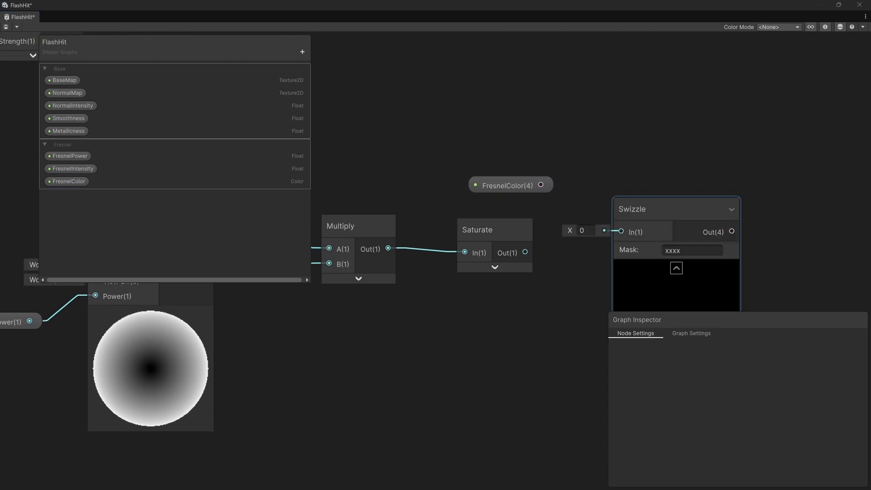
{"action": "key", "text": "Return"}
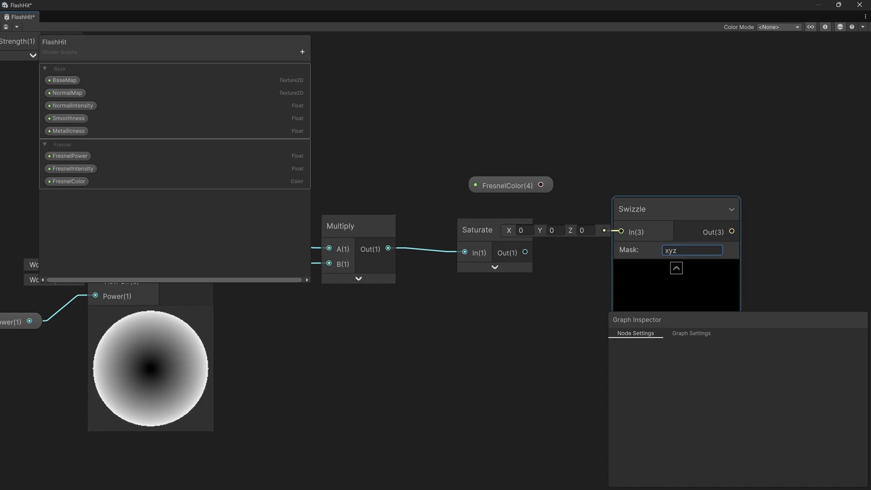
{"action": "left_click", "coordinate": [676, 268]}
{"action": "left_click_drag", "start_coordinate": [657, 210], "coordinate": [636, 131]}
{"action": "left_click_drag", "start_coordinate": [508, 185], "coordinate": [599, 153]}
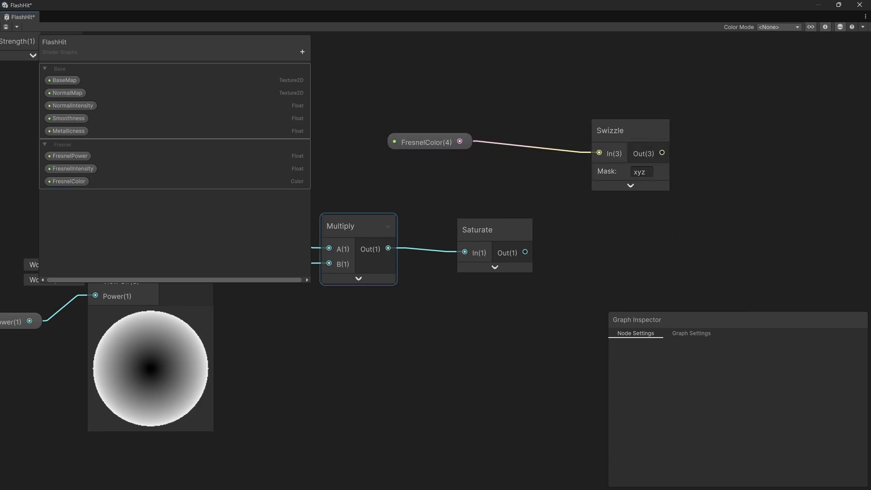
- Duplicate the Multiply node and use the copy to multiply the Swizzle output by the Saturate output, with its preview collapsed
{"action": "left_click", "coordinate": [356, 227]}
{"action": "key", "text": "ctrl+d"}
{"action": "left_click_drag", "start_coordinate": [767, 236], "coordinate": [794, 213]}
{"action": "left_click_drag", "start_coordinate": [662, 152], "coordinate": [775, 236]}
{"action": "scroll", "coordinate": [303, 237], "scroll_direction": "down", "scroll_amount": 3}
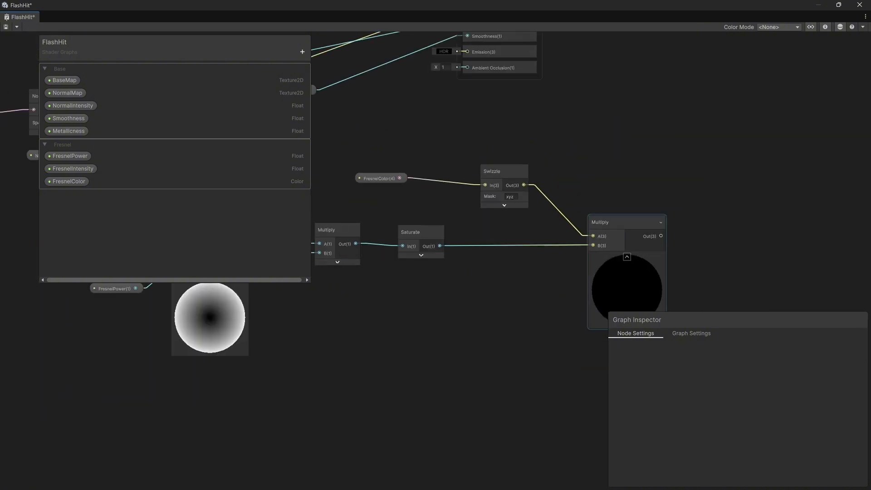
{"action": "left_click", "coordinate": [627, 257]}
{"action": "left_click_drag", "start_coordinate": [610, 223], "coordinate": [585, 225]}
- Connect the final Multiply output to the Fragment Emission input and save the graph
{"action": "middle_click_drag", "start_coordinate": [584, 226], "coordinate": [556, 388]}
{"action": "left_click_drag", "start_coordinate": [549, 273], "coordinate": [674, 80]}
{"action": "left_click", "coordinate": [554, 255]}
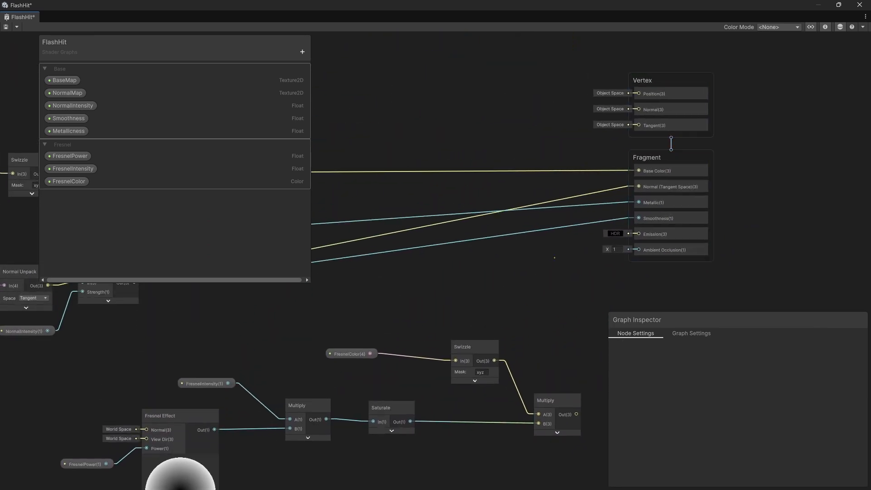
{"action": "middle_click_drag", "start_coordinate": [554, 255], "coordinate": [462, 199]}
{"action": "left_click_drag", "start_coordinate": [520, 199], "coordinate": [548, 177]}
{"action": "key", "text": "ctrl+s"}
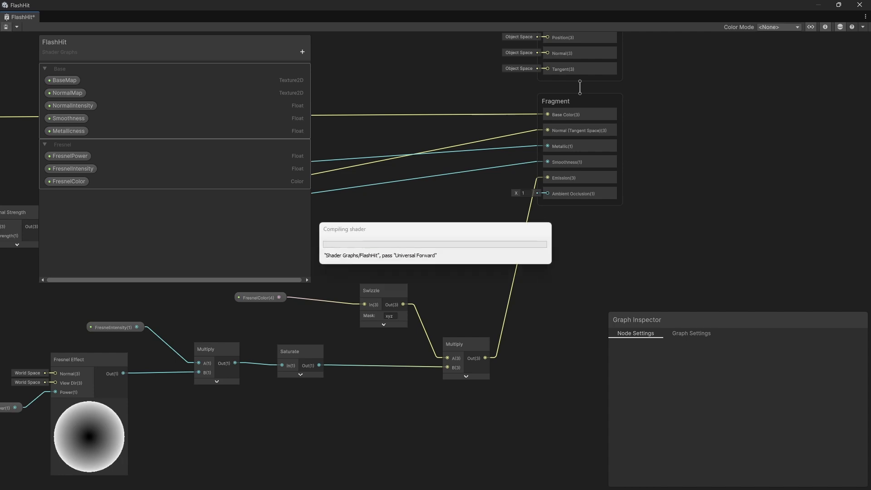
- Return to the scene, select the Group27264 mesh of coinlowpoly (1), and bring up its Coin material's Fresnel properties
{"action": "left_click_drag", "start_coordinate": [590, 5], "coordinate": [0, 97]}
{"action": "mouse_move", "coordinate": [390, 227]}
{"action": "left_mouse_down", "text": "alt"}
{"action": "mouse_move", "coordinate": [417, 227]}
{"action": "mouse_move", "coordinate": [388, 226]}
{"action": "left_mouse_up", "text": "alt"}
{"action": "left_click", "coordinate": [399, 227]}
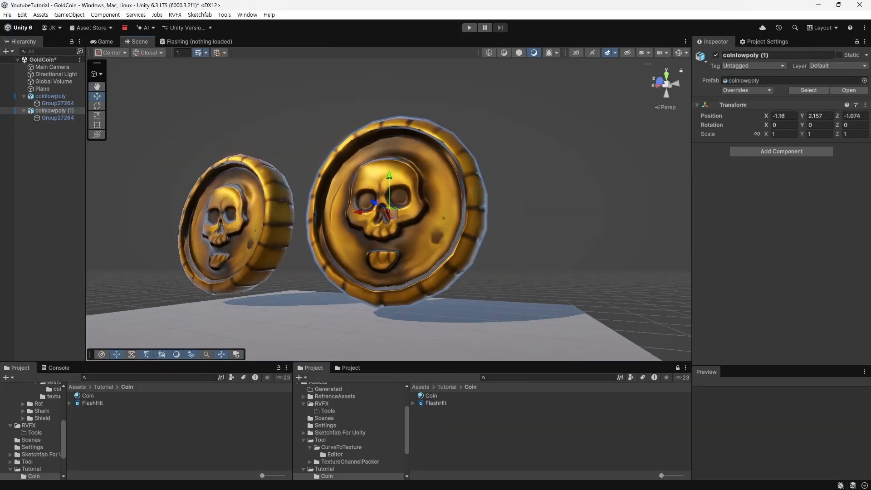
{"action": "left_click", "coordinate": [390, 226]}
{"action": "scroll", "coordinate": [785, 236], "scroll_direction": "down", "scroll_amount": 7}
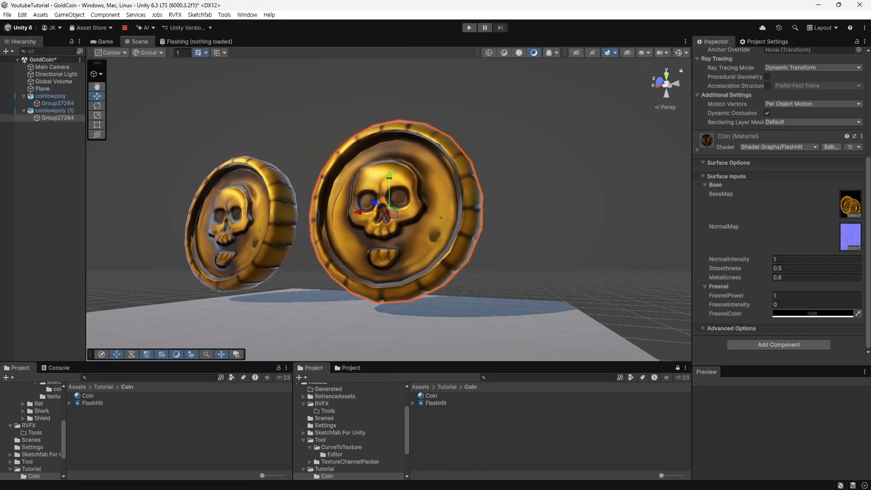
- Set the Coin material's FresnelColor to a fully saturated orange at full brightness and raise FresnelIntensity to 6.32
{"action": "left_click", "coordinate": [812, 314]}
{"action": "left_click_drag", "start_coordinate": [817, 153], "coordinate": [569, 141]}
{"action": "left_click", "coordinate": [610, 203]}
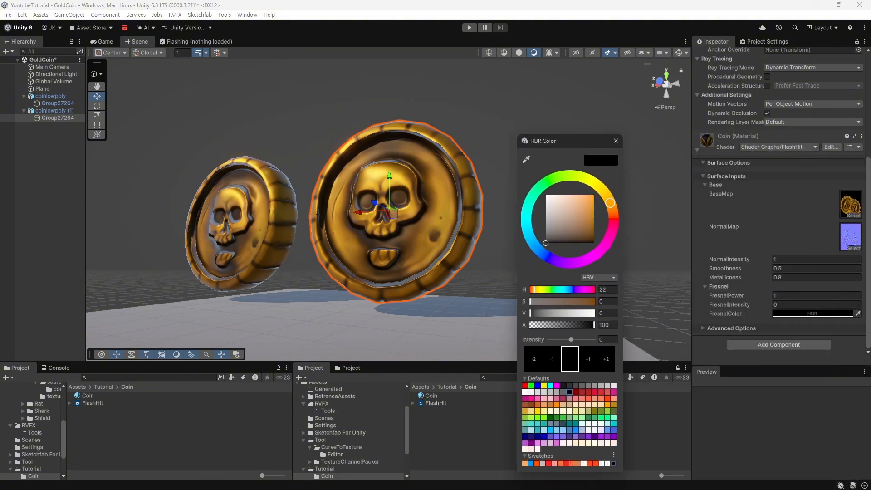
{"action": "left_click_drag", "start_coordinate": [585, 204], "coordinate": [594, 195]}
{"action": "left_click_drag", "start_coordinate": [729, 304], "coordinate": [798, 304]}
- Raise the FresnelColor's HDR intensity to 3.9 and shift its hue to a redder orange
{"action": "left_click", "coordinate": [812, 314]}
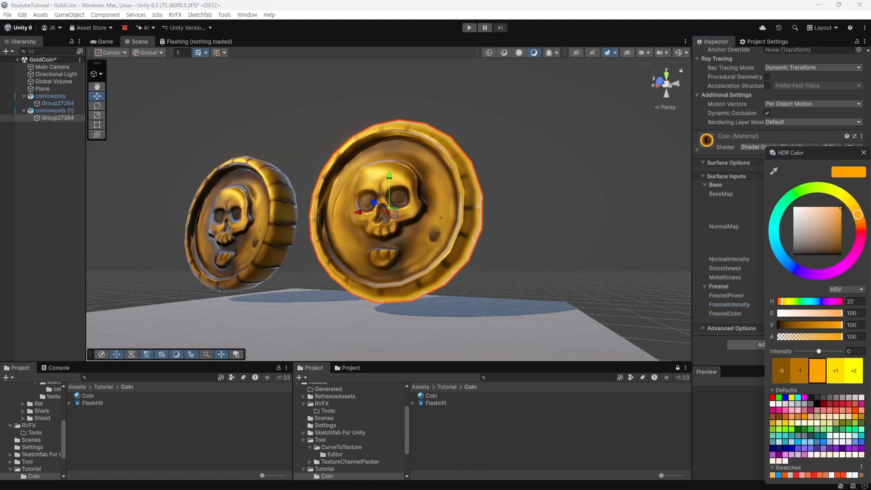
{"action": "left_click_drag", "start_coordinate": [819, 351], "coordinate": [828, 352]}
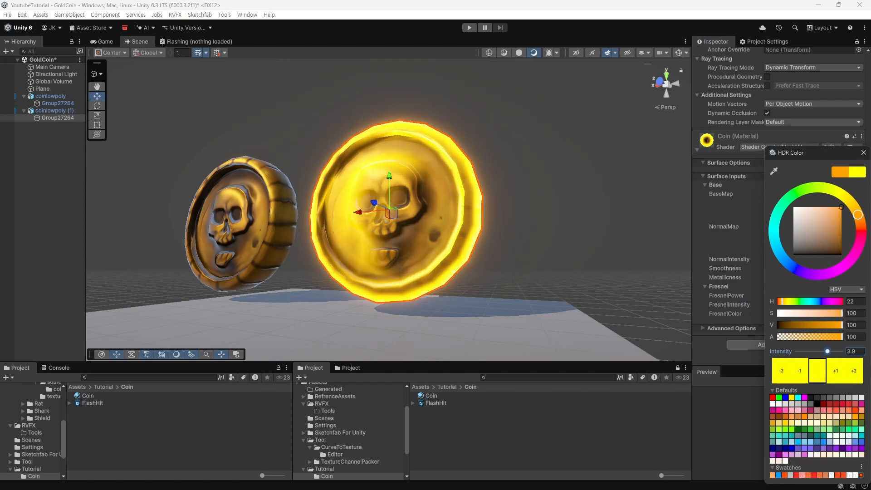
{"action": "left_click_drag", "start_coordinate": [858, 215], "coordinate": [861, 224]}
- Set the Coin material's FresnelIntensity to 5.19 and FresnelPower to 3.9, checking the rim glow on the coin
{"action": "left_click_drag", "start_coordinate": [522, 227], "coordinate": [545, 222], "text": "alt"}
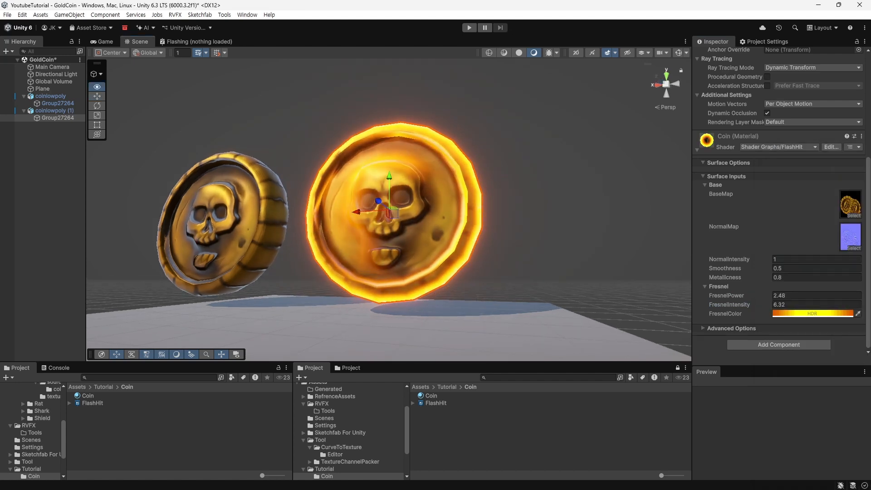
{"action": "mouse_move", "coordinate": [730, 305]}
{"action": "left_mouse_down"}
{"action": "mouse_move", "coordinate": [749, 296]}
{"action": "mouse_move", "coordinate": [738, 296]}
{"action": "left_mouse_up"}
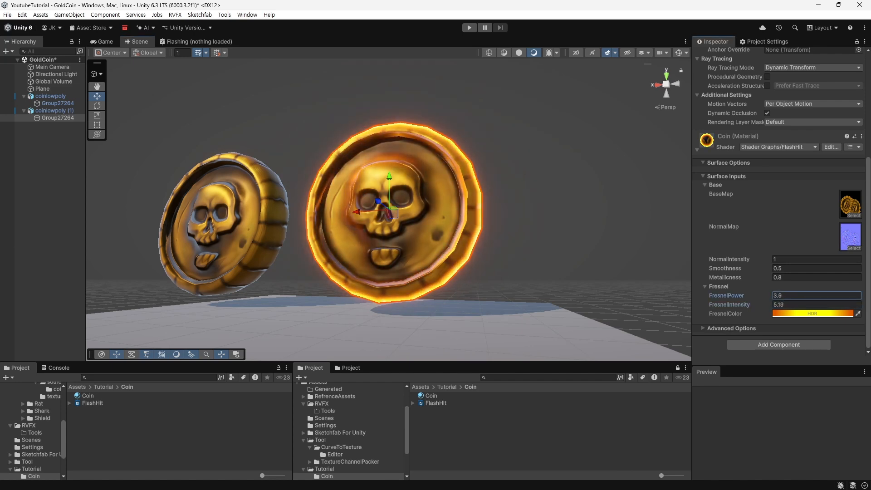
{"action": "mouse_move", "coordinate": [562, 236]}
{"action": "left_mouse_down", "text": "alt"}
{"action": "mouse_move", "coordinate": [291, 241]}
{"action": "mouse_move", "coordinate": [671, 239]}
{"action": "mouse_move", "coordinate": [291, 250]}
{"action": "mouse_move", "coordinate": [535, 244]}
{"action": "mouse_move", "coordinate": [571, 232]}
{"action": "left_mouse_up", "text": "alt"}
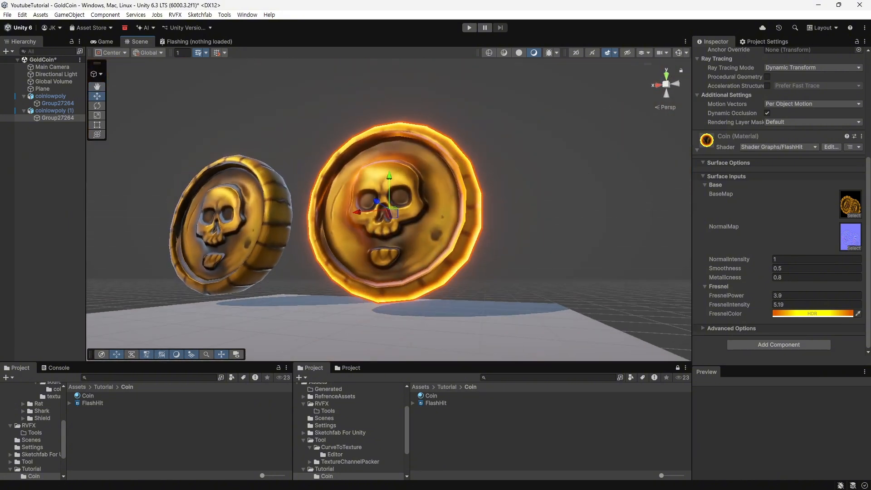
- Reopen the FlashHit shader graph from the Coin material and maximize its window
{"action": "right_click", "coordinate": [735, 147]}
{"action": "left_click", "coordinate": [767, 163]}
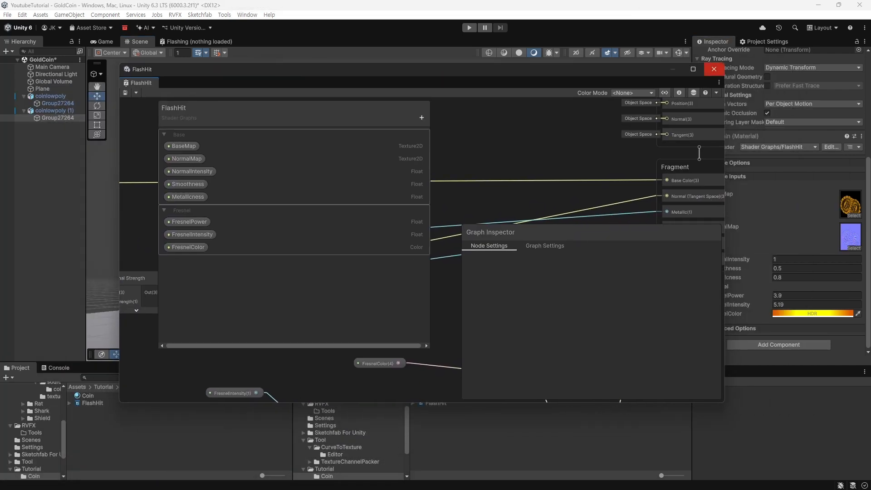
{"action": "left_click", "coordinate": [693, 69]}
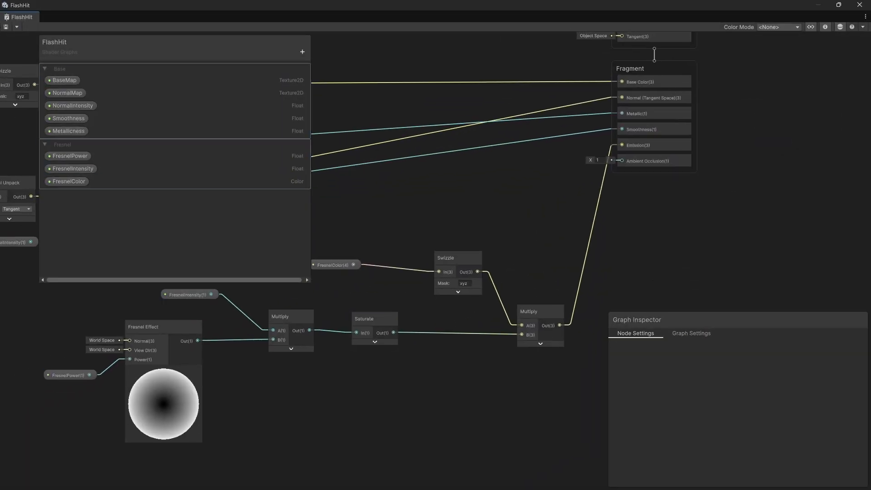
- Add a property category named FresnelOpacity
{"action": "left_click", "coordinate": [315, 51]}
{"action": "left_click", "coordinate": [344, 56]}
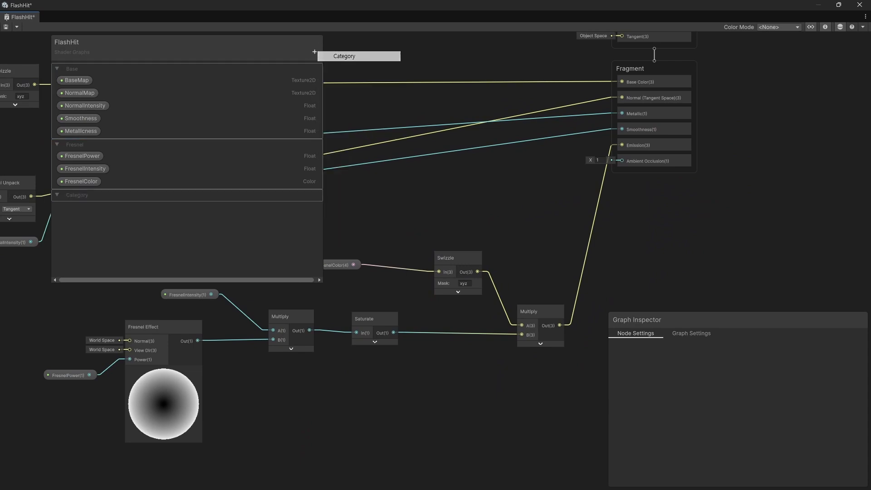
{"action": "type", "text": "Fr"}
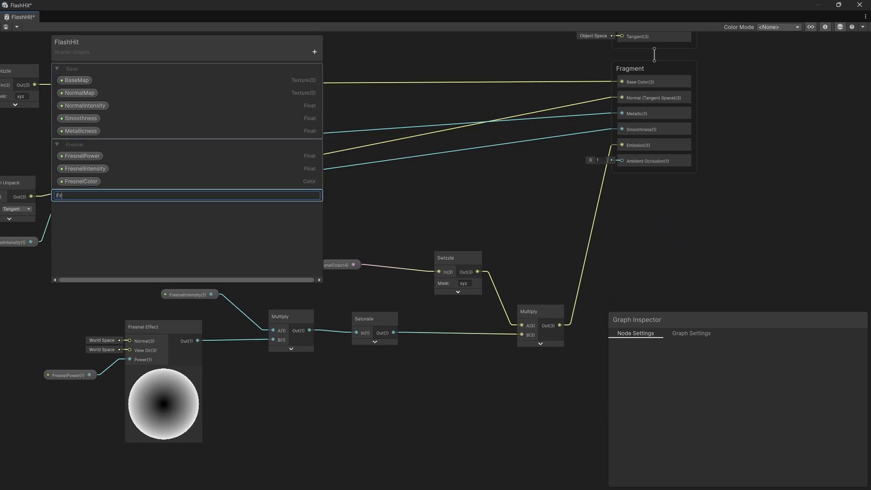
{"action": "type", "text": "esnelOpacity"}
{"action": "key", "text": "Return"}
{"action": "right_click", "coordinate": [110, 195]}
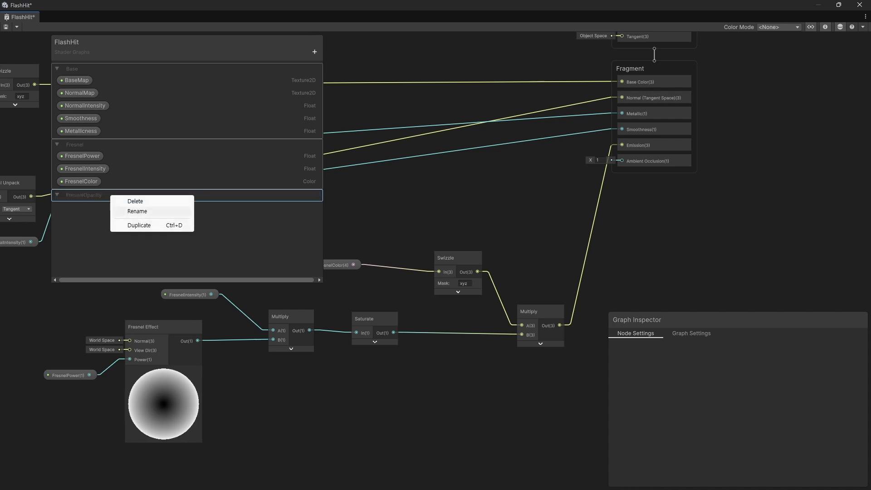
{"action": "left_click", "coordinate": [214, 222]}
- Add a Float property named FresnelOpacity inside the FresnelOpacity category
{"action": "left_click", "coordinate": [315, 52]}
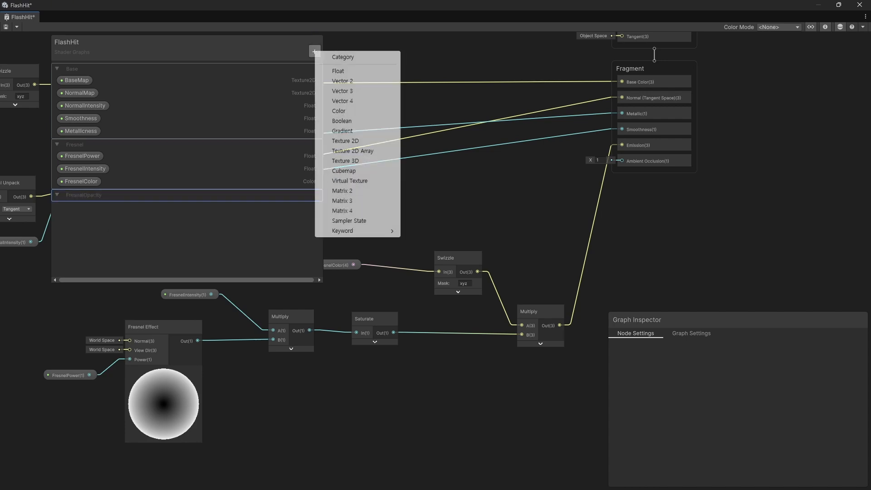
{"action": "left_click", "coordinate": [338, 70]}
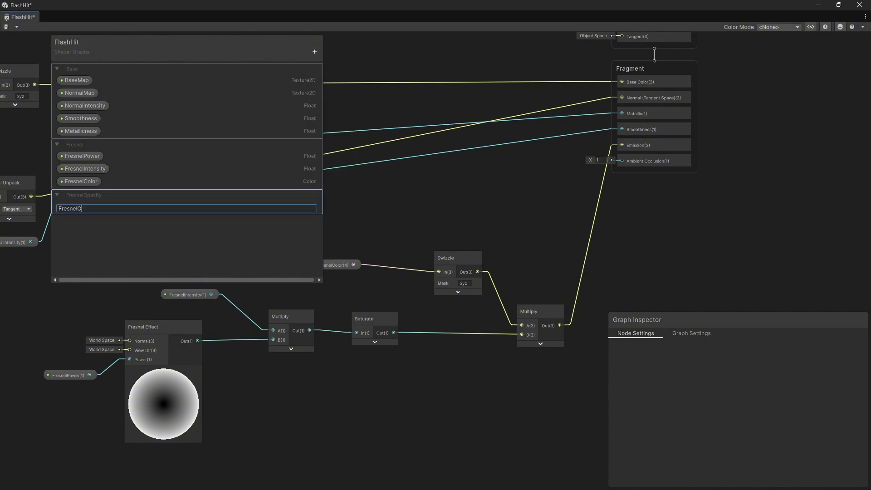
{"action": "type", "text": "FresnelOpacity"}
{"action": "key", "text": "Return"}
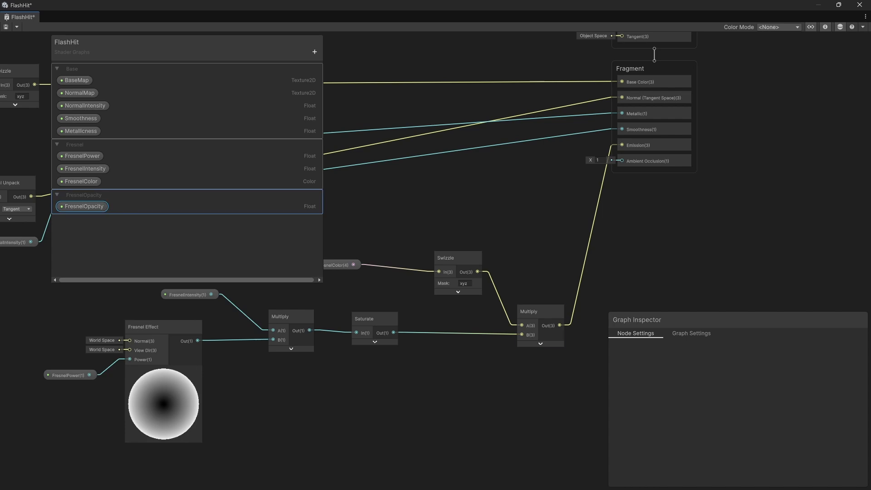
- Set the FresnelOpacity property's mode to Slider
{"action": "left_click", "coordinate": [691, 334]}
{"action": "scroll", "coordinate": [735, 403], "scroll_direction": "down", "scroll_amount": 3}
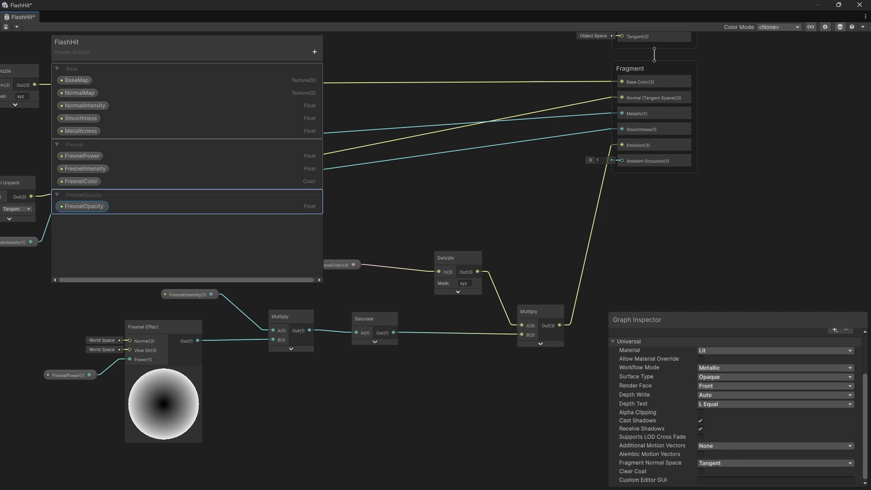
{"action": "left_click", "coordinate": [84, 206]}
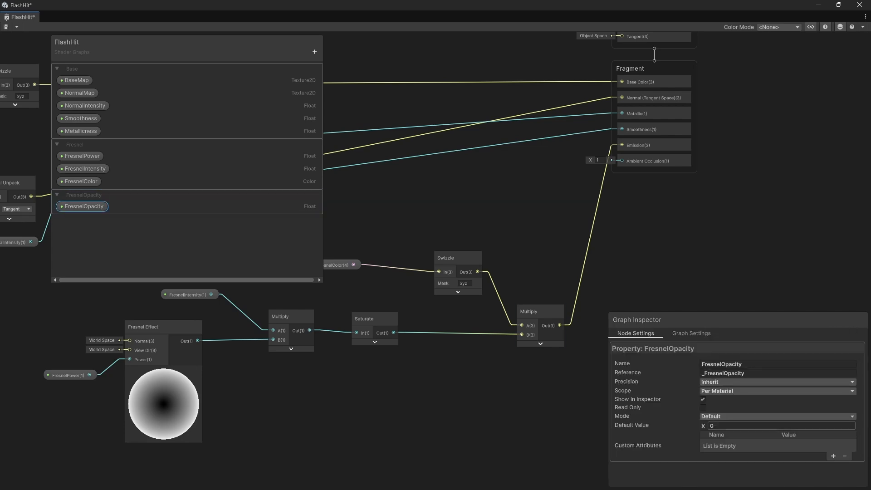
{"action": "left_click", "coordinate": [737, 417]}
{"action": "left_click", "coordinate": [723, 437]}
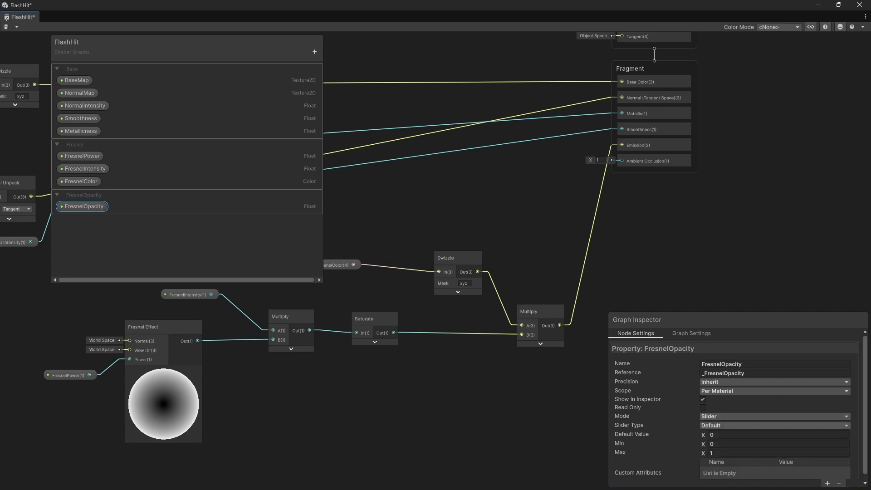
- Set the FresnelOpacity property's default value to 1 and place its node in the graph
{"action": "type", "text": "1"}
{"action": "key", "text": "Return"}
{"action": "left_click_drag", "start_coordinate": [84, 207], "coordinate": [521, 221]}
- Shift the Vertex and Fragment blocks farther away from the last Multiply node to make room for another node
{"action": "middle_click_drag", "start_coordinate": [653, 204], "coordinate": [468, 291]}
{"action": "left_click_drag", "start_coordinate": [622, 290], "coordinate": [478, 115]}
{"action": "left_click_drag", "start_coordinate": [472, 155], "coordinate": [659, 173]}
- Add a Multiply node that combines FresnelOpacity with the colored Fresnel result, feed it into Emission, and collapse its preview
{"action": "middle_click_drag", "start_coordinate": [445, 331], "coordinate": [453, 275]}
{"action": "left_click", "coordinate": [453, 274]}
{"action": "key", "text": "space"}
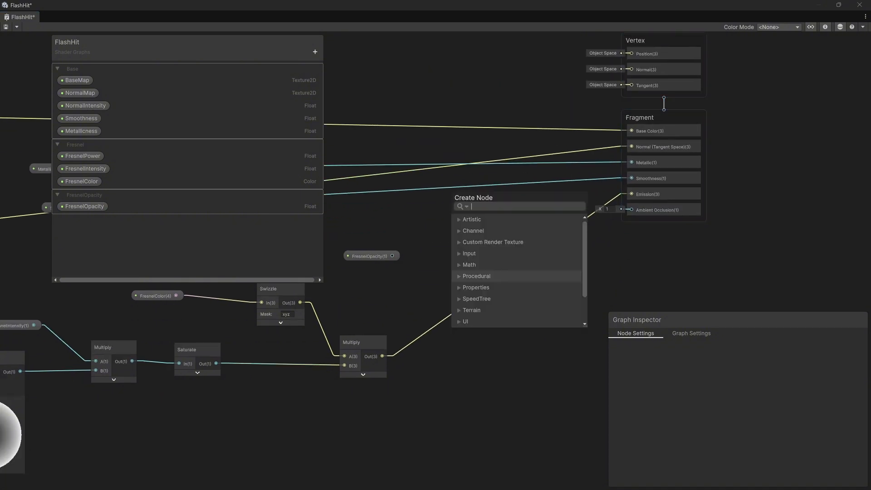
{"action": "type", "text": "multiply"}
{"action": "key", "text": "Return"}
{"action": "scroll", "coordinate": [410, 319], "scroll_direction": "up", "scroll_amount": 3}
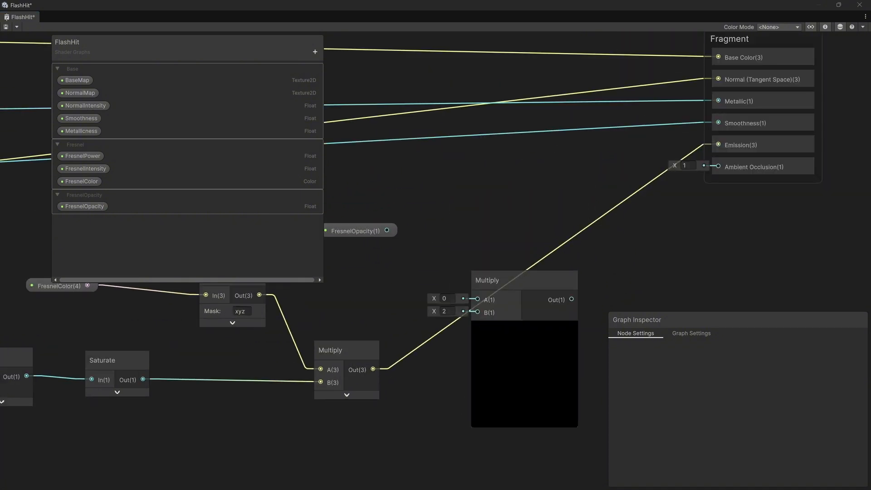
{"action": "left_click_drag", "start_coordinate": [473, 318], "coordinate": [478, 312]}
{"action": "left_click_drag", "start_coordinate": [511, 281], "coordinate": [521, 206]}
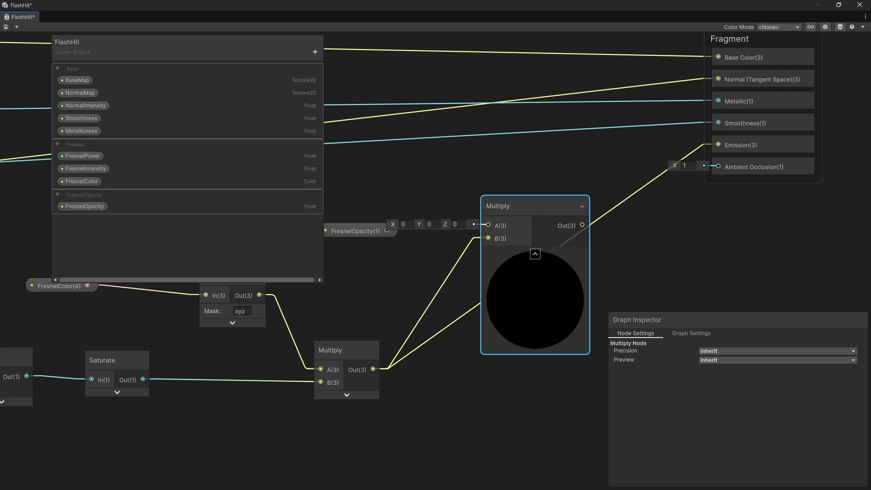
{"action": "left_click_drag", "start_coordinate": [387, 230], "coordinate": [719, 144]}
{"action": "left_click", "coordinate": [534, 254]}
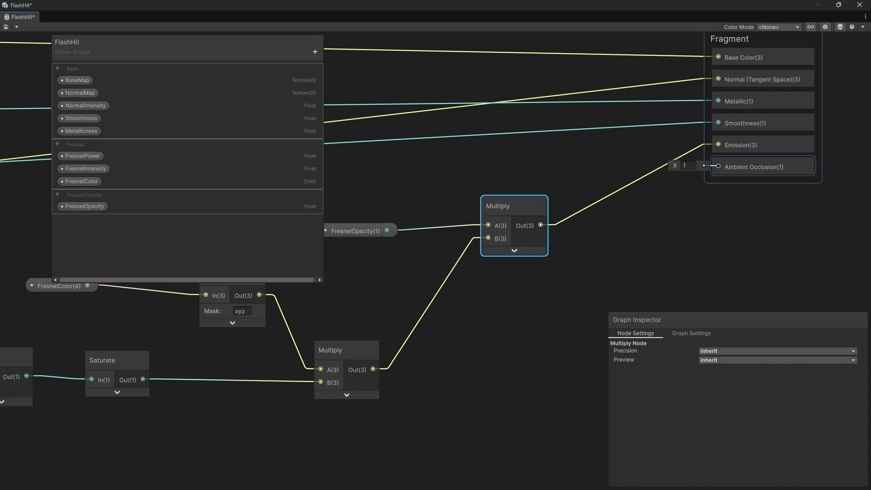
- Tidy the layout by spacing out the FresnelOpacity node and the new Multiply node it feeds
{"action": "middle_click_drag", "start_coordinate": [454, 190], "coordinate": [519, 203]}
{"action": "left_click_drag", "start_coordinate": [431, 244], "coordinate": [387, 234]}
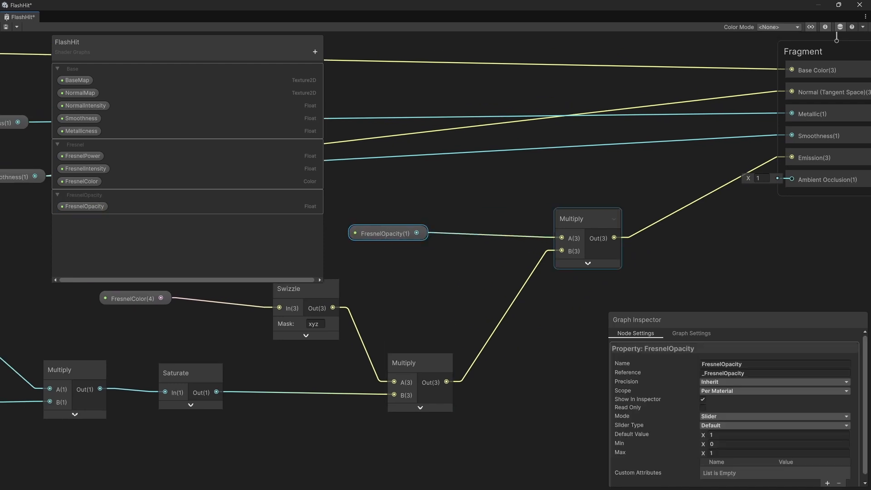
{"action": "left_click_drag", "start_coordinate": [585, 221], "coordinate": [620, 220]}
{"action": "left_click_drag", "start_coordinate": [388, 233], "coordinate": [398, 235]}
{"action": "left_click", "coordinate": [414, 268]}
{"action": "mouse_move", "coordinate": [422, 263]}
{"action": "middle_mouse_down"}
{"action": "mouse_move", "coordinate": [419, 297]}
{"action": "mouse_move", "coordinate": [446, 318]}
{"action": "mouse_move", "coordinate": [409, 275]}
{"action": "middle_mouse_up"}
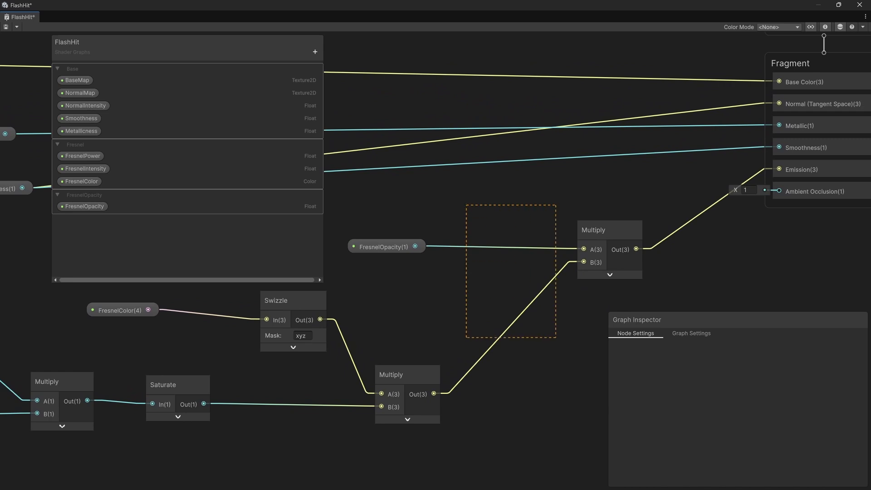
{"action": "left_click_drag", "start_coordinate": [556, 338], "coordinate": [556, 338]}
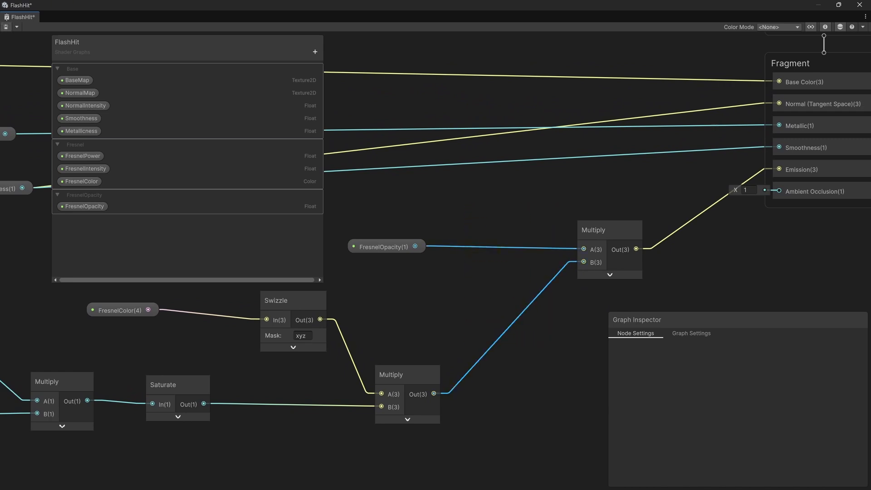
- Save the shader graph, uncover the scene, and test the FresnelOpacity slider on the Coin material
{"action": "key", "text": "ctrl+s"}
{"action": "left_click_drag", "start_coordinate": [635, 5], "coordinate": [0, 154]}
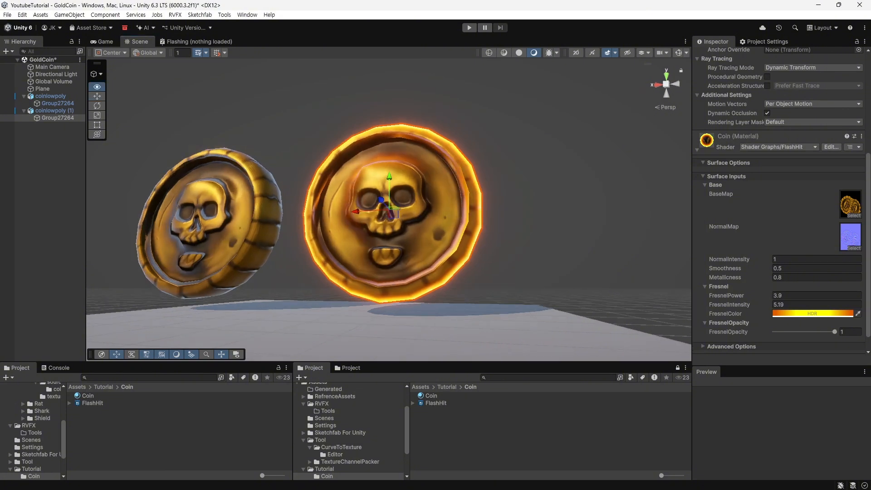
{"action": "mouse_move", "coordinate": [835, 331]}
{"action": "left_mouse_down"}
{"action": "mouse_move", "coordinate": [774, 332]}
{"action": "mouse_move", "coordinate": [835, 331]}
{"action": "left_mouse_up"}
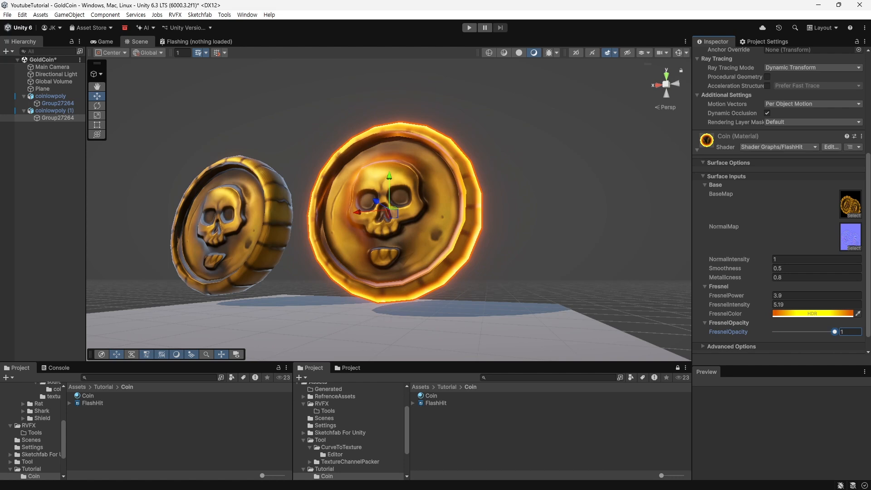
- Open the RVFX Curve To Texture tool and position its window over the scene
{"action": "left_click", "coordinate": [175, 15]}
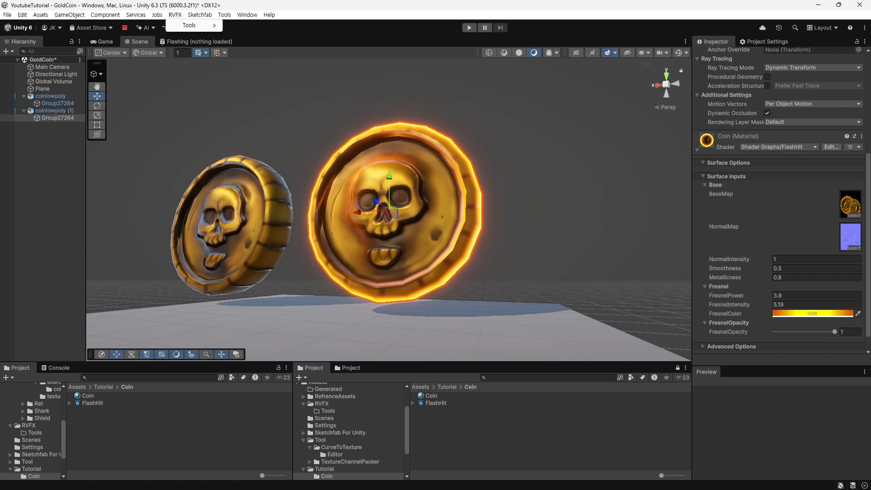
{"action": "mouse_move", "coordinate": [186, 25]}
{"action": "left_click", "coordinate": [266, 25]}
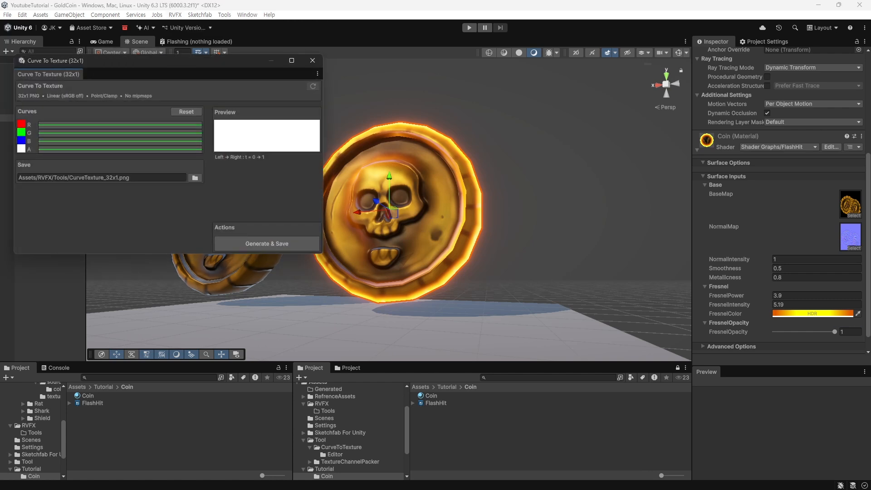
{"action": "left_click_drag", "start_coordinate": [221, 64], "coordinate": [362, 102]}
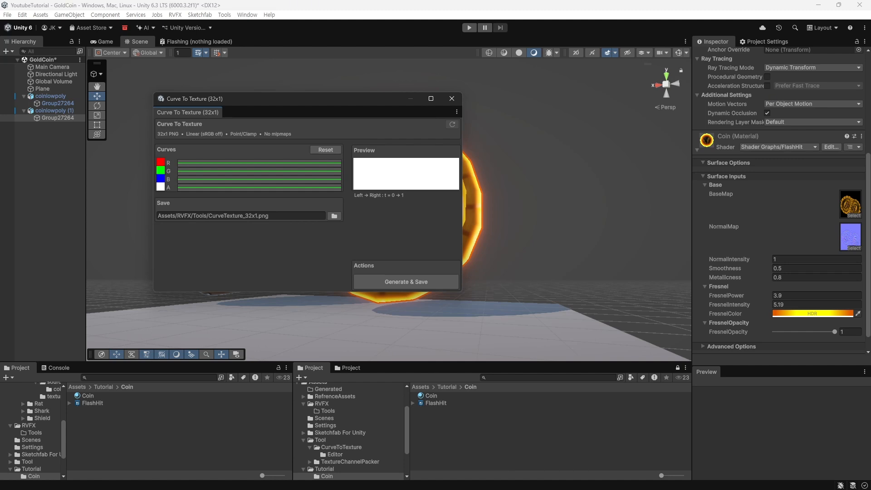
- Open the red channel's curve and set the value of the key near its middle to 1
{"action": "left_click", "coordinate": [259, 163]}
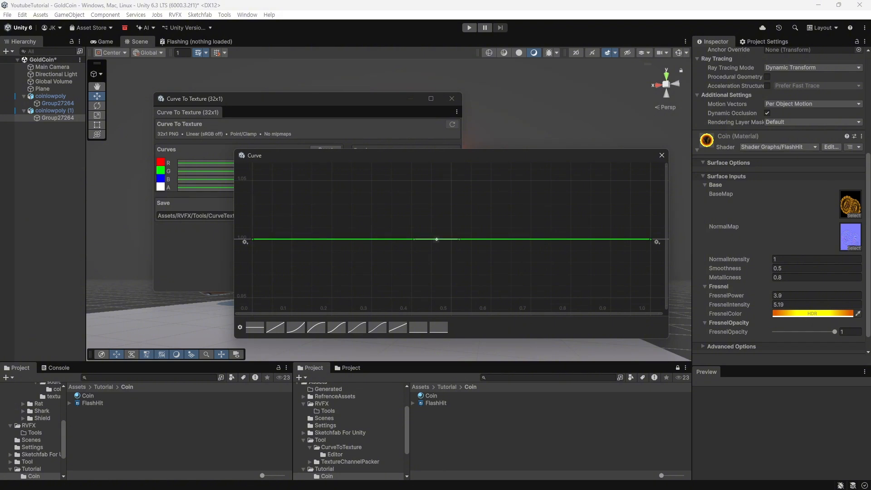
{"action": "left_click_drag", "start_coordinate": [437, 239], "coordinate": [436, 199]}
{"action": "right_click", "coordinate": [436, 198]}
{"action": "left_click", "coordinate": [465, 213]}
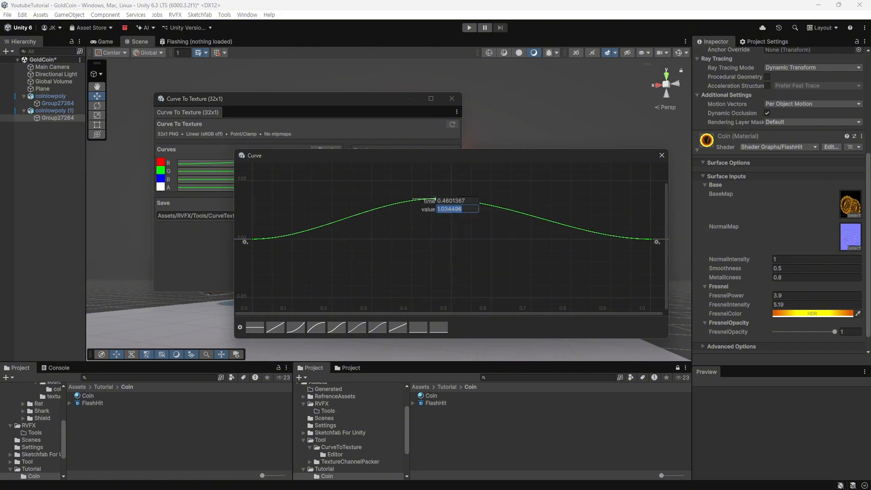
{"action": "type", "text": "0"}
{"action": "key", "text": "Return"}
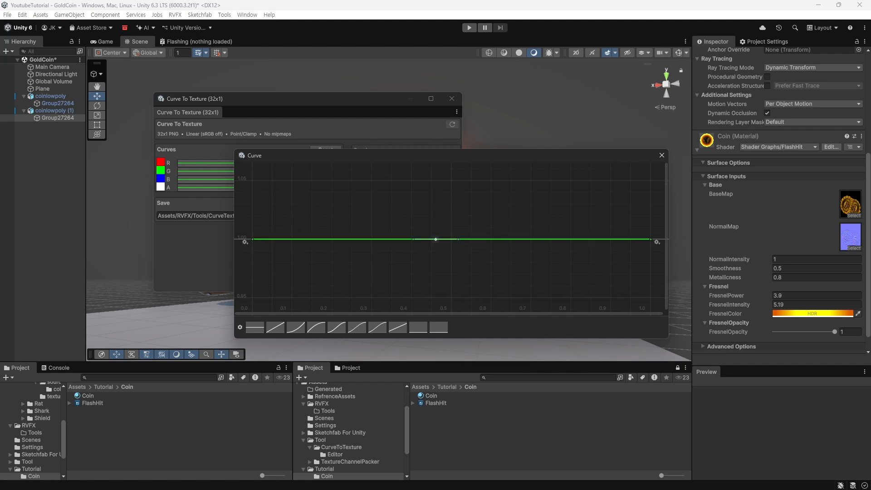
{"action": "right_click", "coordinate": [436, 239]}
{"action": "left_click", "coordinate": [464, 256]}
{"action": "left_click_drag", "start_coordinate": [284, 271], "coordinate": [247, 240]}
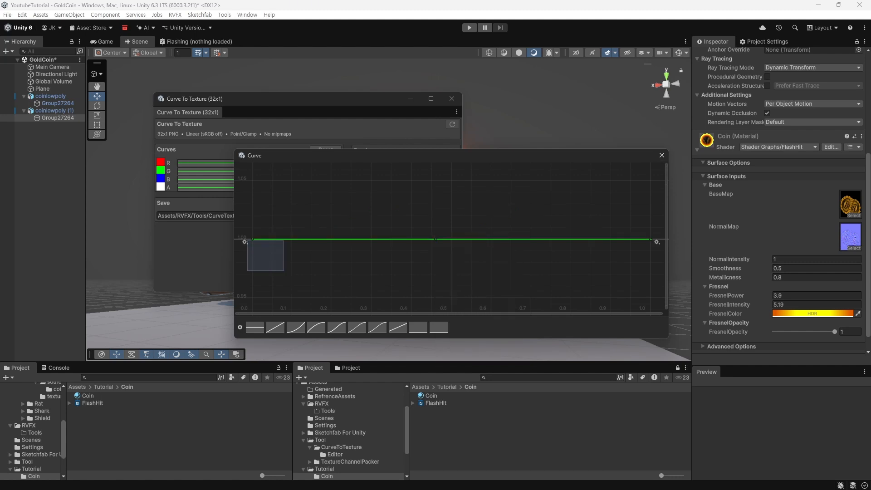
- Set the values of the red curve's first and last keys to 0
{"action": "right_click", "coordinate": [252, 239]}
{"action": "left_click", "coordinate": [279, 255]}
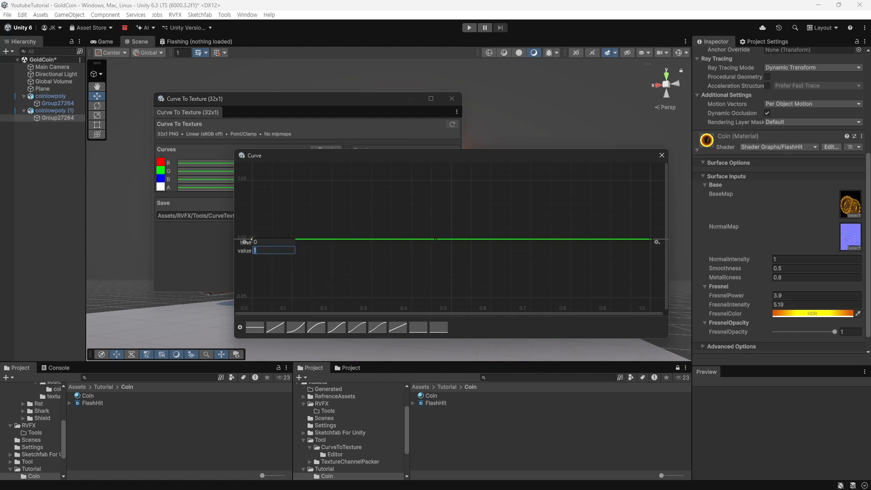
{"action": "type", "text": "0"}
{"action": "key", "text": "Return"}
{"action": "key", "text": "f"}
{"action": "scroll", "coordinate": [368, 257], "scroll_direction": "down", "scroll_amount": 7}
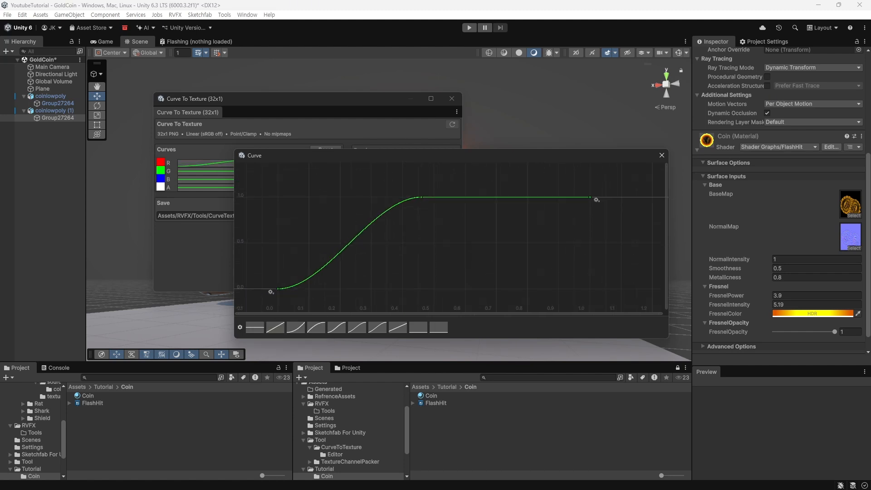
{"action": "right_click", "coordinate": [590, 197]}
{"action": "left_click", "coordinate": [610, 214]}
{"action": "type", "text": "0"}
{"action": "key", "text": "Return"}
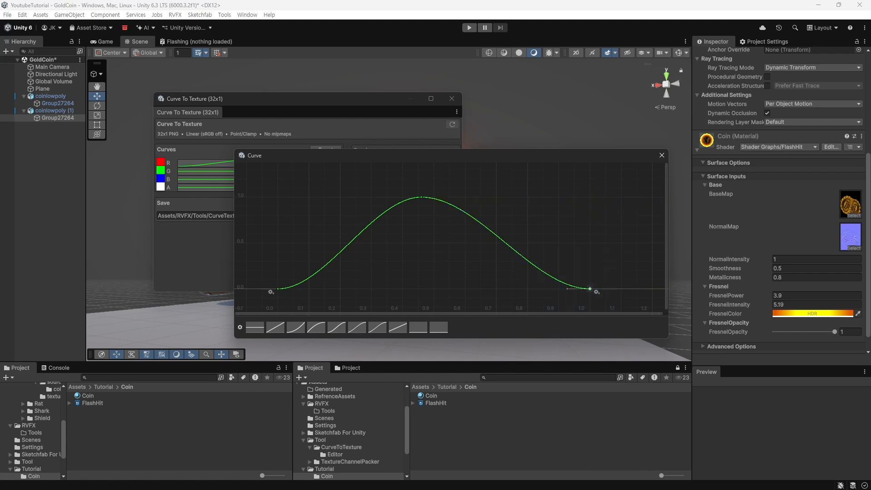
- Steepen the tangents at the red curve's start and end keys to form a rounded arch, and close the curve editor
{"action": "left_click_drag", "start_coordinate": [301, 288], "coordinate": [295, 273]}
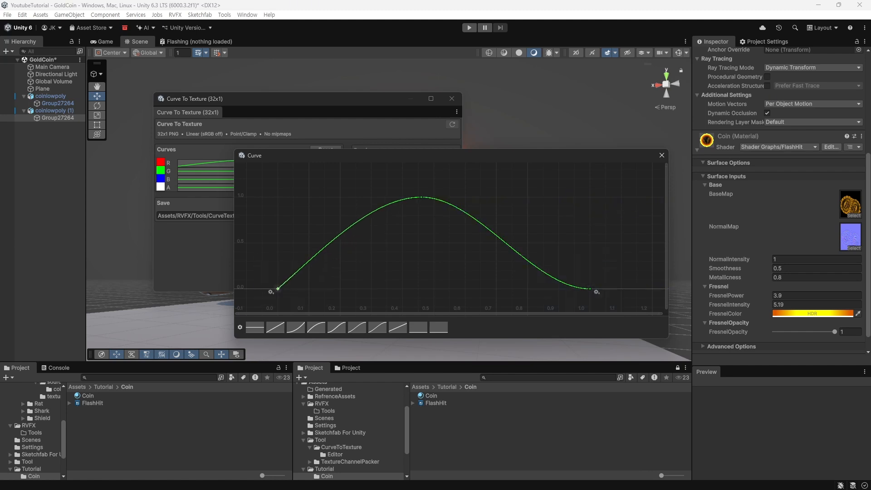
{"action": "left_click", "coordinate": [589, 289]}
{"action": "left_click_drag", "start_coordinate": [567, 288], "coordinate": [571, 275]}
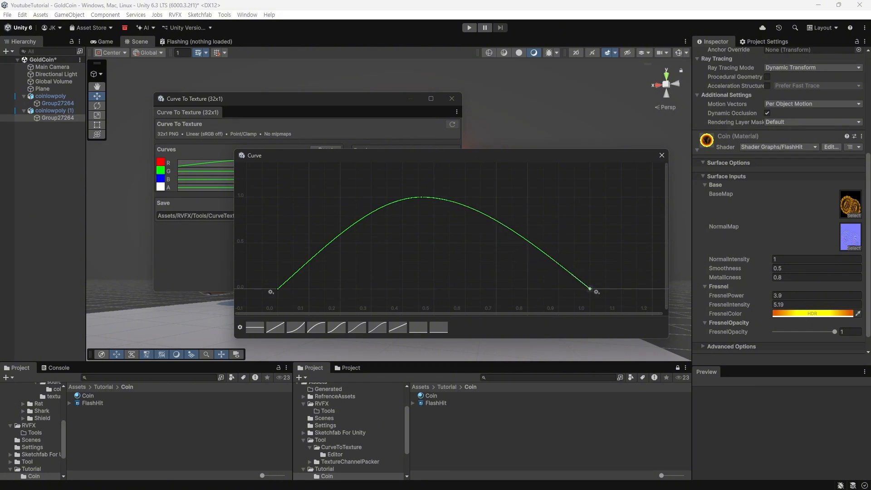
{"action": "left_click", "coordinate": [662, 155]}
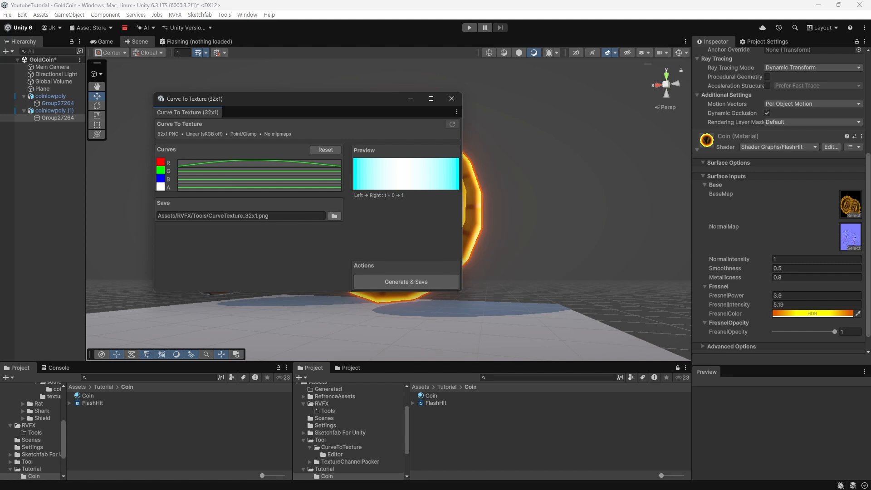
- Generate and save the curve texture as CurveTexture_32x1.png, and close the Curve To Texture tool
{"action": "left_click", "coordinate": [406, 282]}
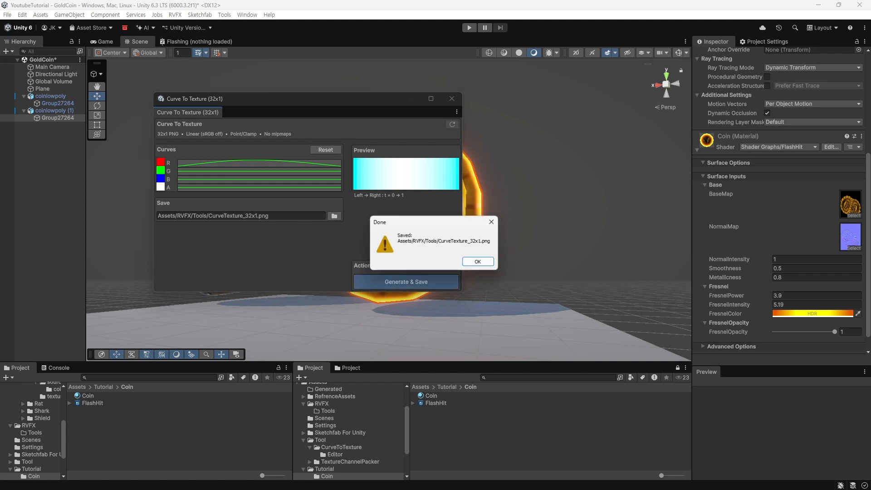
{"action": "key", "text": "Return"}
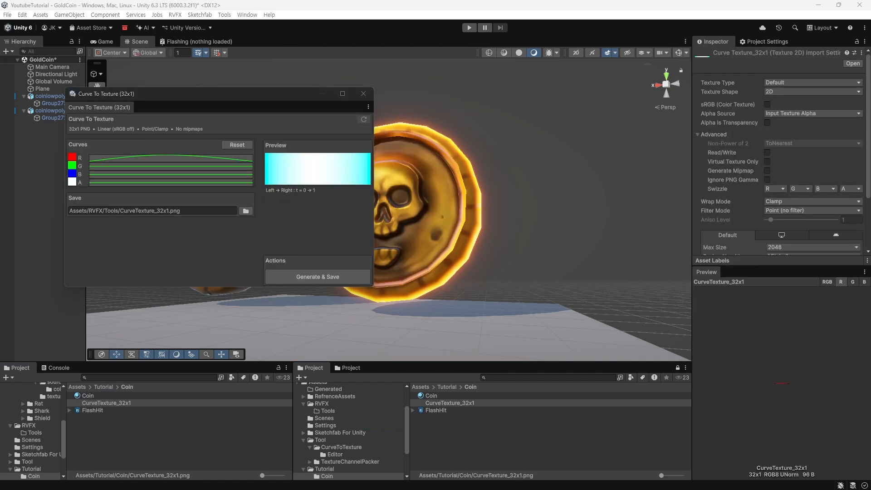
{"action": "left_click", "coordinate": [363, 94]}
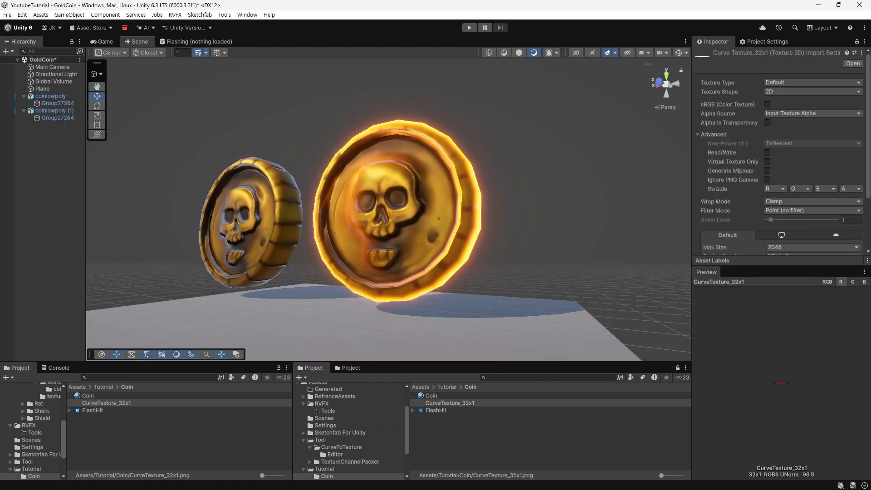
- Reopen the FlashHit shader graph from the Coin project folder and maximize its window
{"action": "mouse_move", "coordinate": [363, 205]}
{"action": "left_mouse_down", "text": "alt"}
{"action": "mouse_move", "coordinate": [417, 204]}
{"action": "mouse_move", "coordinate": [363, 204]}
{"action": "left_mouse_up", "text": "alt"}
{"action": "scroll", "coordinate": [395, 204], "scroll_direction": "up", "scroll_amount": 3}
{"action": "left_click", "coordinate": [512, 438]}
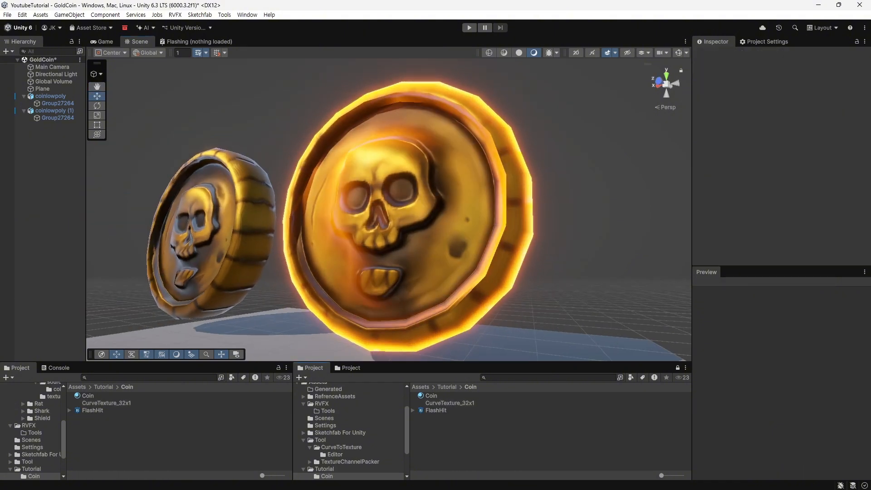
{"action": "left_click", "coordinate": [436, 410]}
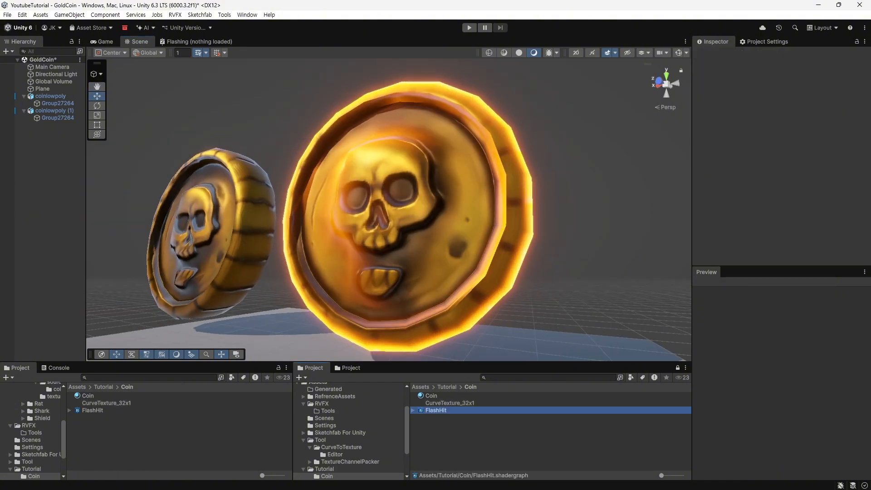
{"action": "double_click", "coordinate": [436, 410]}
{"action": "left_click_drag", "start_coordinate": [213, 102], "coordinate": [295, 79]}
{"action": "double_click", "coordinate": [295, 78]}
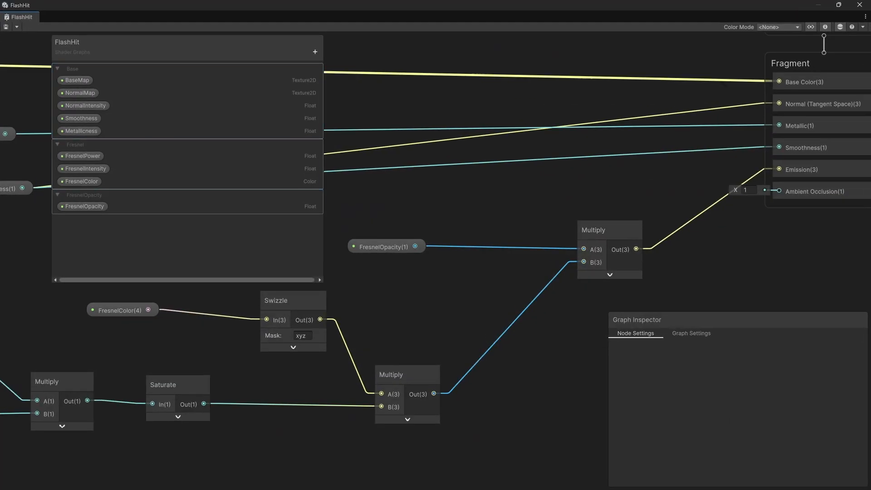
- Add a Texture 2D property named OpacityCurve and move it into the FresnelOpacity category
{"action": "left_click", "coordinate": [315, 51]}
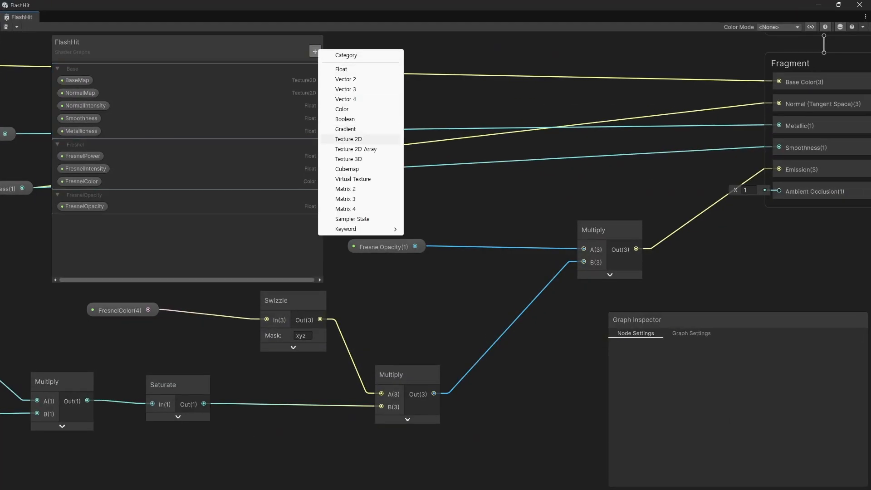
{"action": "left_click", "coordinate": [354, 139]}
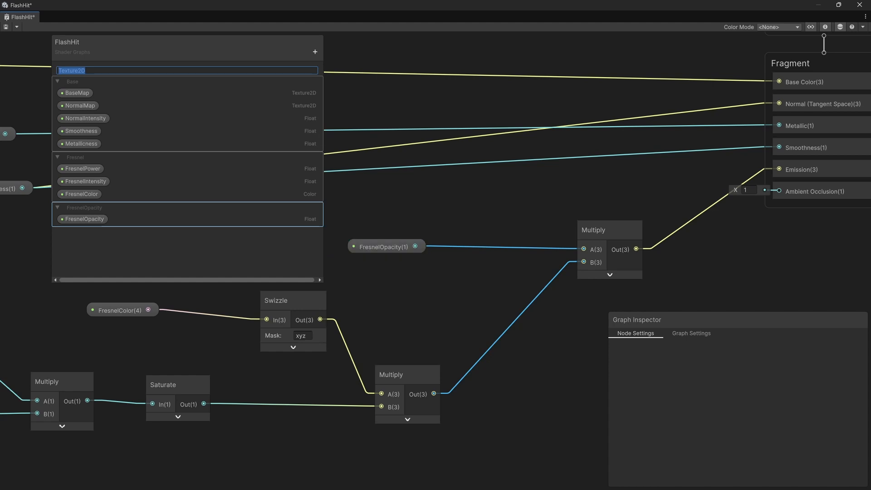
{"action": "type", "text": "OpacityCurve"}
{"action": "key", "text": "Return"}
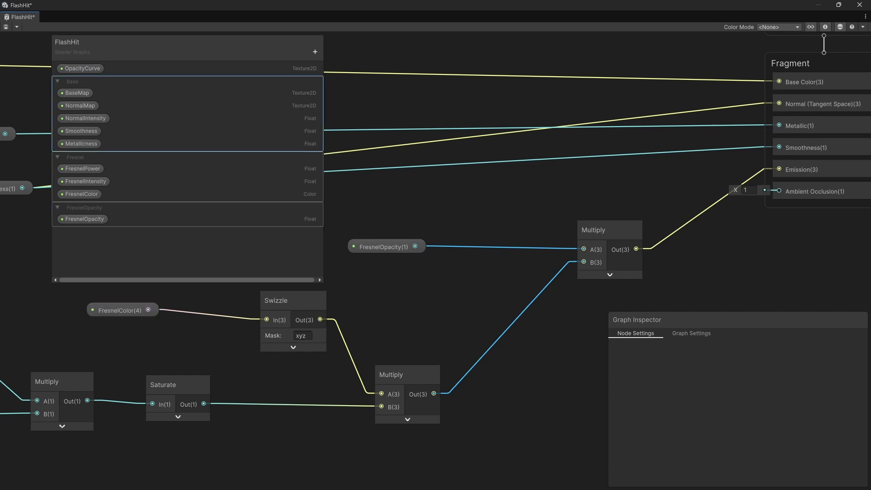
{"action": "left_click_drag", "start_coordinate": [83, 68], "coordinate": [83, 218]}
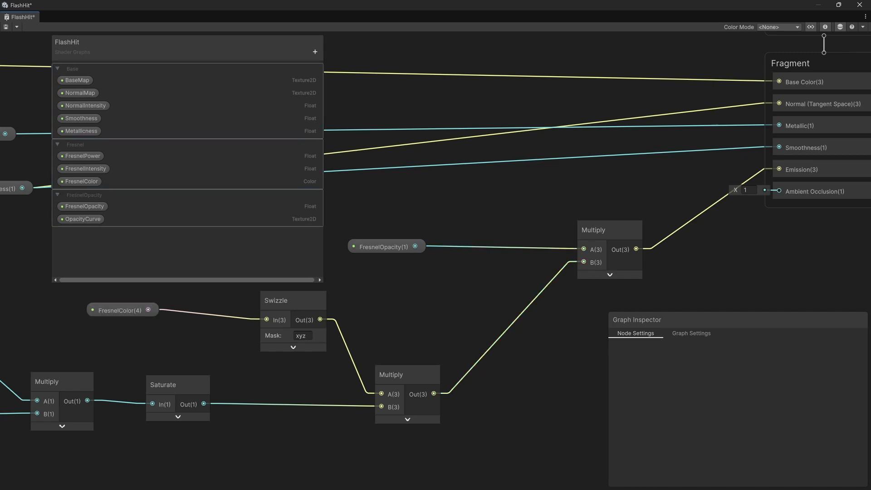
- Move the final Multiply node together with the Vertex and Fragment blocks farther from the Fresnel nodes to free up space
{"action": "middle_click_drag", "start_coordinate": [599, 271], "coordinate": [611, 219]}
{"action": "scroll", "coordinate": [610, 219], "scroll_direction": "down", "scroll_amount": 5}
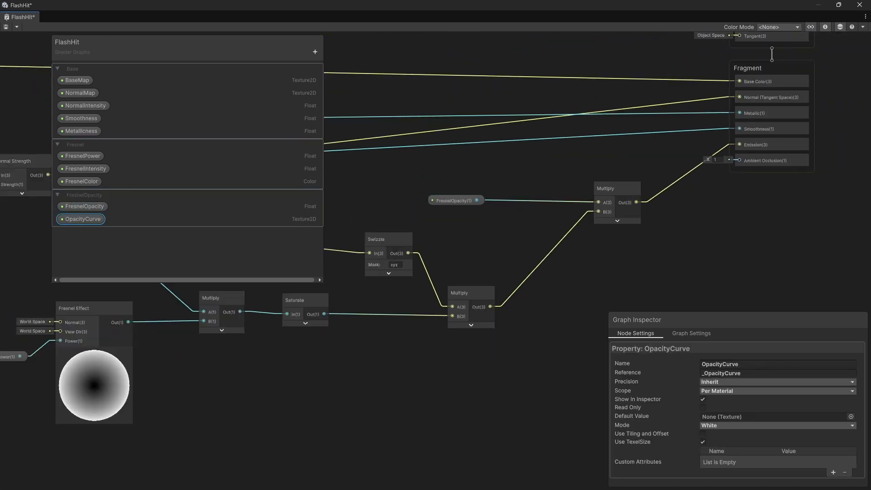
{"action": "middle_click_drag", "start_coordinate": [472, 204], "coordinate": [374, 215]}
{"action": "scroll", "coordinate": [374, 214], "scroll_direction": "up", "scroll_amount": 1}
{"action": "scroll", "coordinate": [583, 226], "scroll_direction": "up", "scroll_amount": 2}
{"action": "middle_click_drag", "start_coordinate": [582, 226], "coordinate": [563, 275]}
{"action": "scroll", "coordinate": [564, 275], "scroll_direction": "down", "scroll_amount": 3}
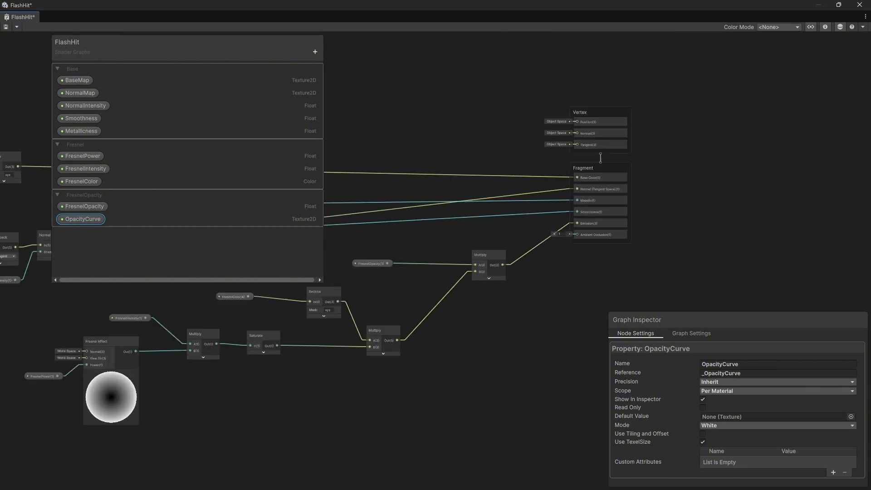
{"action": "left_click_drag", "start_coordinate": [490, 297], "coordinate": [656, 109]}
{"action": "left_click_drag", "start_coordinate": [599, 168], "coordinate": [747, 176]}
{"action": "left_click", "coordinate": [562, 270]}
{"action": "middle_click_drag", "start_coordinate": [562, 270], "coordinate": [592, 178]}
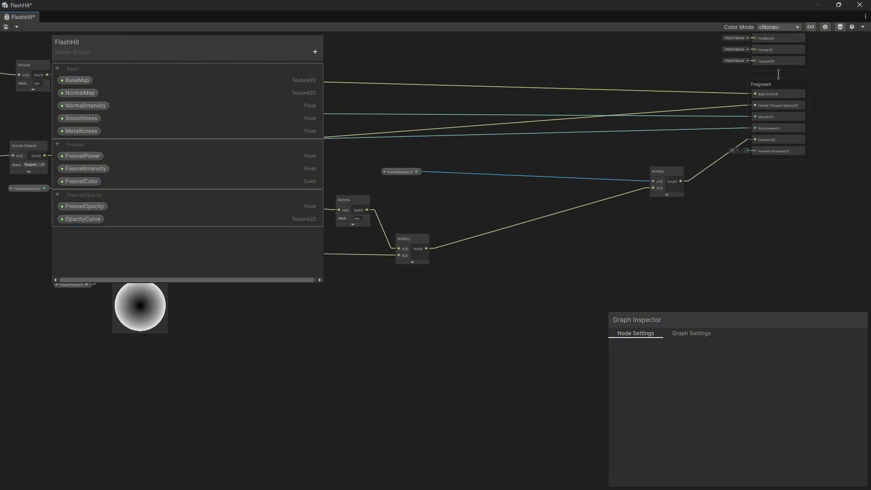
- Move the Fresnel color Multiply and Swizzle nodes lower, and place the OpacityCurve property in the graph beneath FresnelOpacity
{"action": "left_click_drag", "start_coordinate": [408, 238], "coordinate": [424, 285]}
{"action": "left_click_drag", "start_coordinate": [354, 200], "coordinate": [348, 212]}
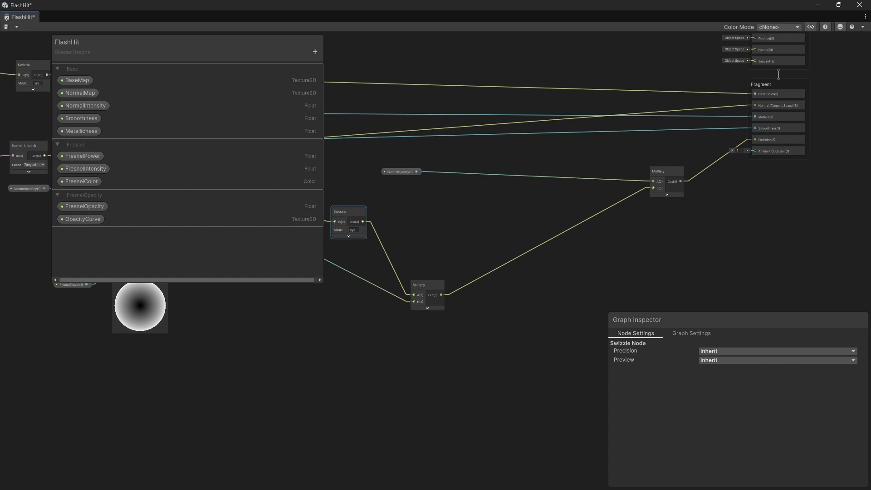
{"action": "scroll", "coordinate": [476, 166], "scroll_direction": "up", "scroll_amount": 3}
{"action": "middle_click_drag", "start_coordinate": [476, 165], "coordinate": [546, 189]}
{"action": "left_click_drag", "start_coordinate": [83, 219], "coordinate": [420, 230]}
- Add a Vector 2 node to the graph near the OpacityCurve node
{"action": "left_click", "coordinate": [463, 290]}
{"action": "scroll", "coordinate": [470, 269], "scroll_direction": "up", "scroll_amount": 1}
{"action": "left_click", "coordinate": [460, 282]}
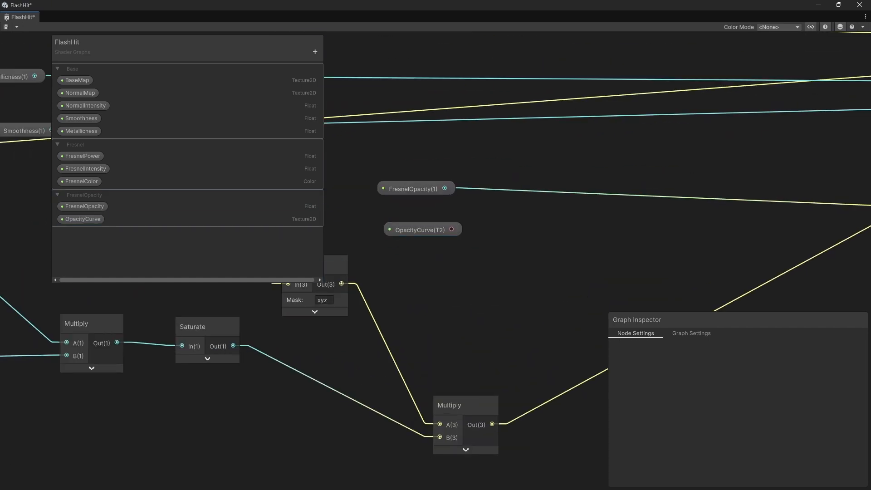
{"action": "key", "text": "space"}
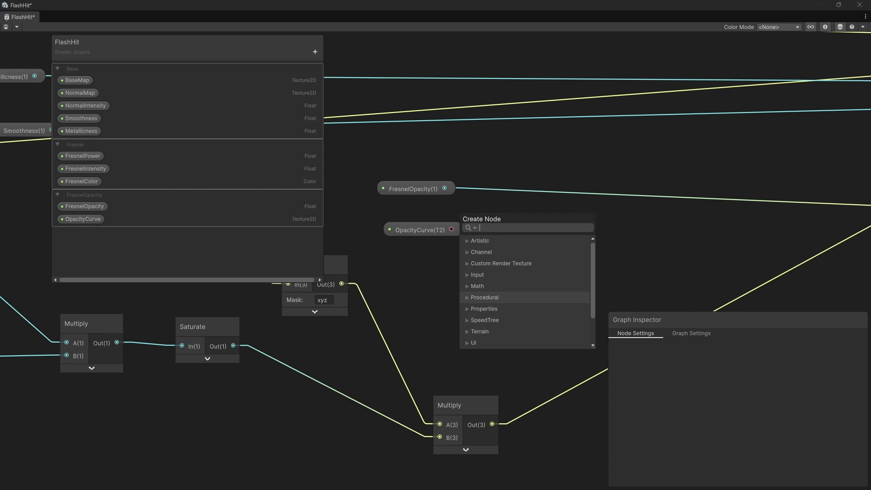
{"action": "type", "text": "vector"}
{"action": "key", "text": "Up"}
{"action": "key", "text": "Up"}
{"action": "key", "text": "Up"}
{"action": "key", "text": "Up"}
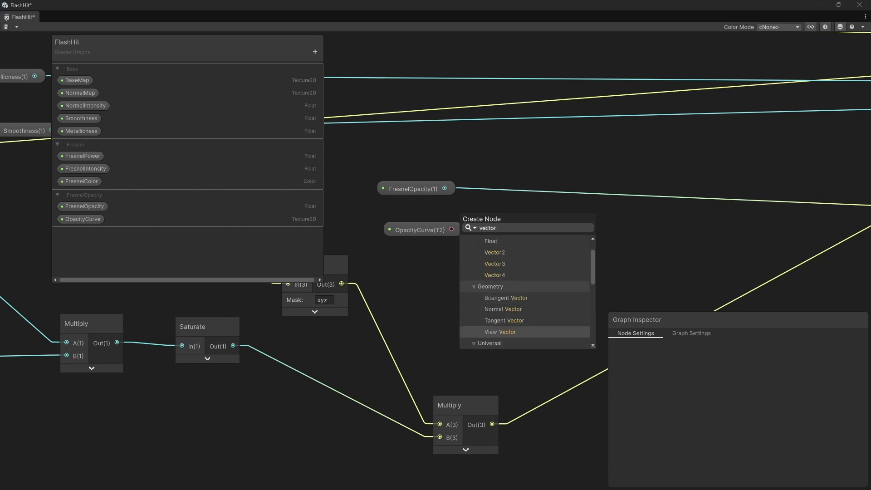
{"action": "double_click", "coordinate": [495, 253]}
- Move the OpacityCurve and Vector 2 nodes into the empty area below the Fresnel chain, and raise the Fresnel color Multiply node
{"action": "middle_click_drag", "start_coordinate": [579, 252], "coordinate": [579, 193]}
{"action": "scroll", "coordinate": [580, 194], "scroll_direction": "down", "scroll_amount": 2}
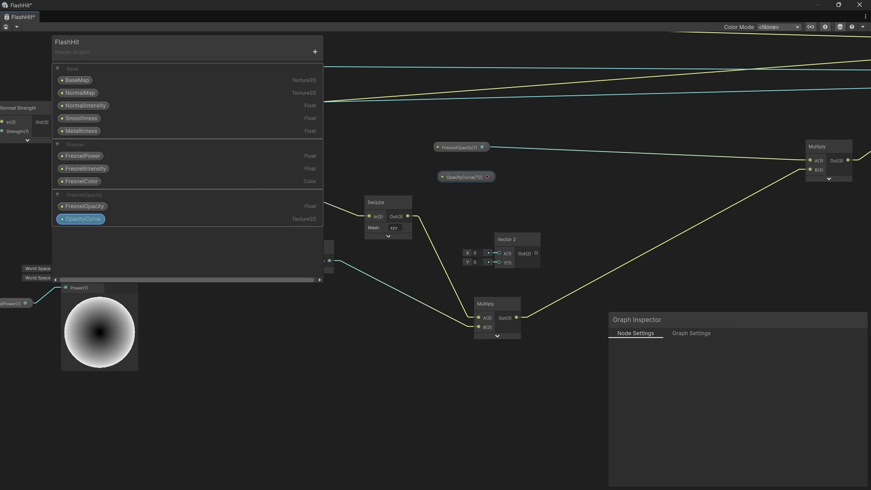
{"action": "left_click_drag", "start_coordinate": [466, 177], "coordinate": [541, 390]}
{"action": "left_click_drag", "start_coordinate": [516, 242], "coordinate": [762, 307]}
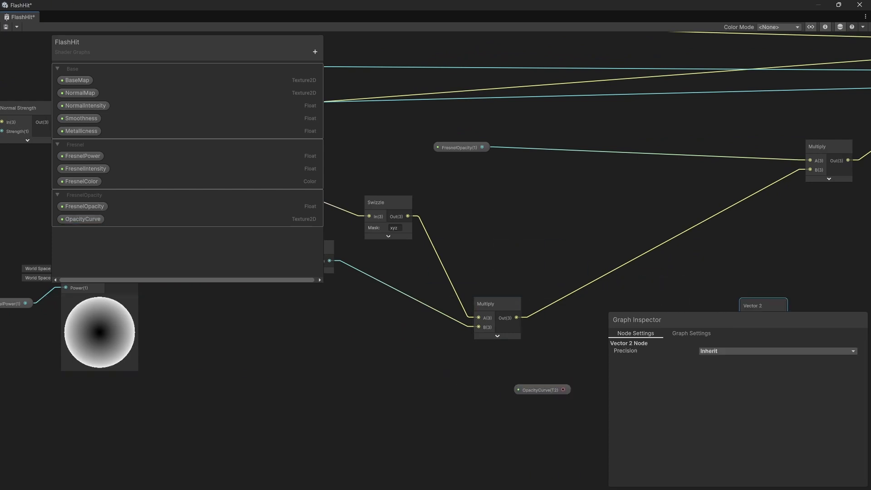
{"action": "middle_click_drag", "start_coordinate": [507, 313], "coordinate": [424, 320]}
{"action": "left_click_drag", "start_coordinate": [418, 312], "coordinate": [417, 226]}
{"action": "middle_click_drag", "start_coordinate": [585, 335], "coordinate": [473, 286]}
{"action": "scroll", "coordinate": [473, 286], "scroll_direction": "up", "scroll_amount": 2}
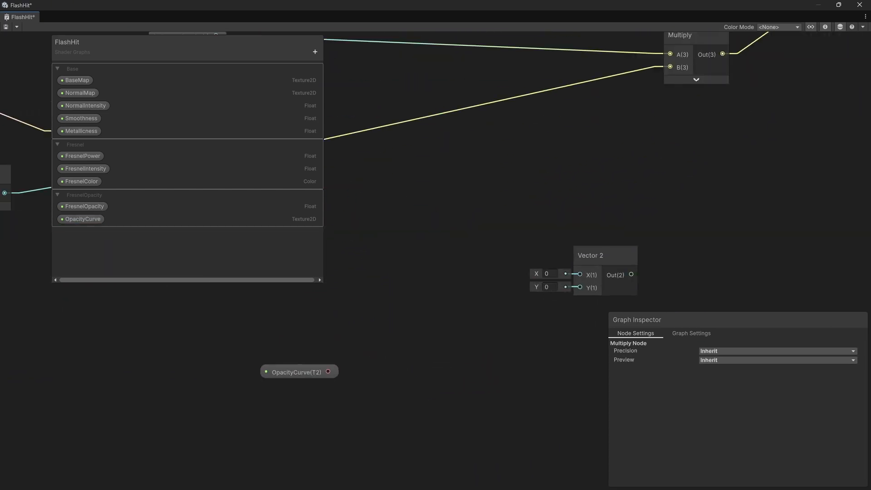
{"action": "left_click_drag", "start_coordinate": [300, 371], "coordinate": [318, 334]}
- Add a Sample Texture 2D node, feed OpacityCurve into its Texture input, and collapse its preview
{"action": "left_click", "coordinate": [434, 280]}
{"action": "key", "text": "space"}
{"action": "type", "text": "te"}
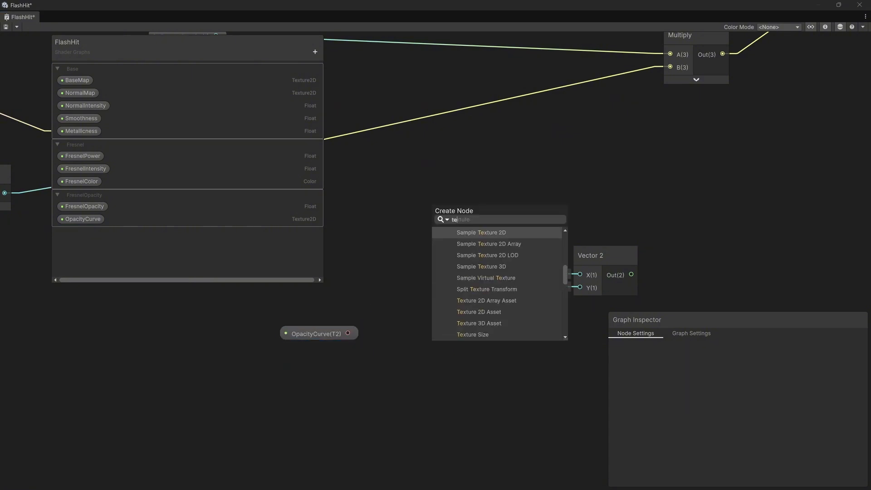
{"action": "type", "text": "xture sample"}
{"action": "key", "text": "Return"}
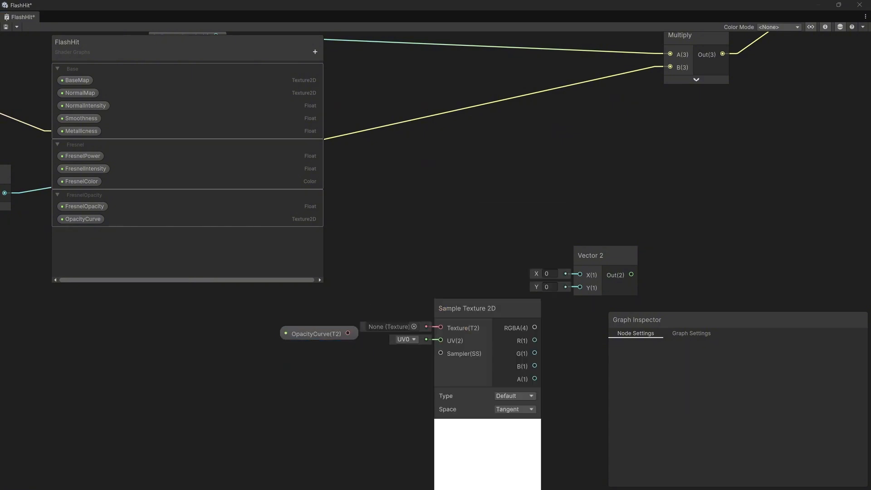
{"action": "left_click_drag", "start_coordinate": [317, 334], "coordinate": [465, 310]}
{"action": "left_click", "coordinate": [471, 426]}
{"action": "left_click", "coordinate": [375, 385]}
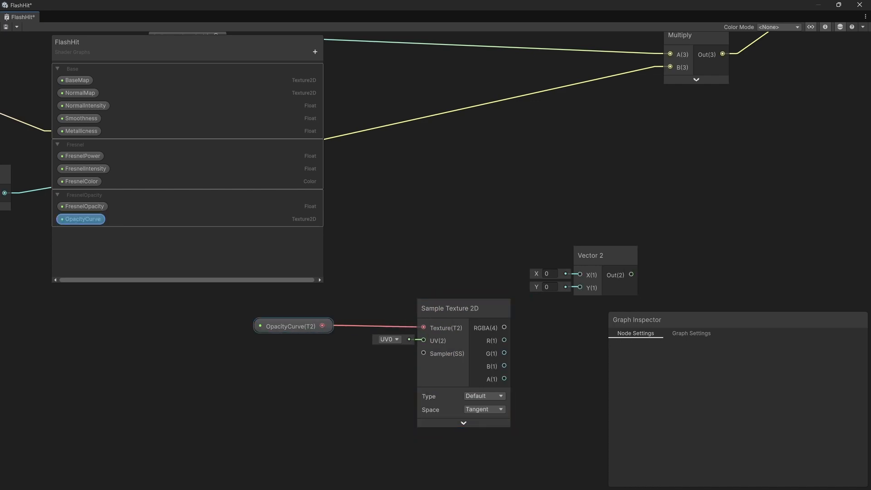
- Align the OpacityCurve and Sample Texture 2D nodes, and move the Vector 2 node below OpacityCurve, ahead of the texture sampler
{"action": "left_click_drag", "start_coordinate": [290, 327], "coordinate": [283, 328]}
{"action": "left_click", "coordinate": [318, 372]}
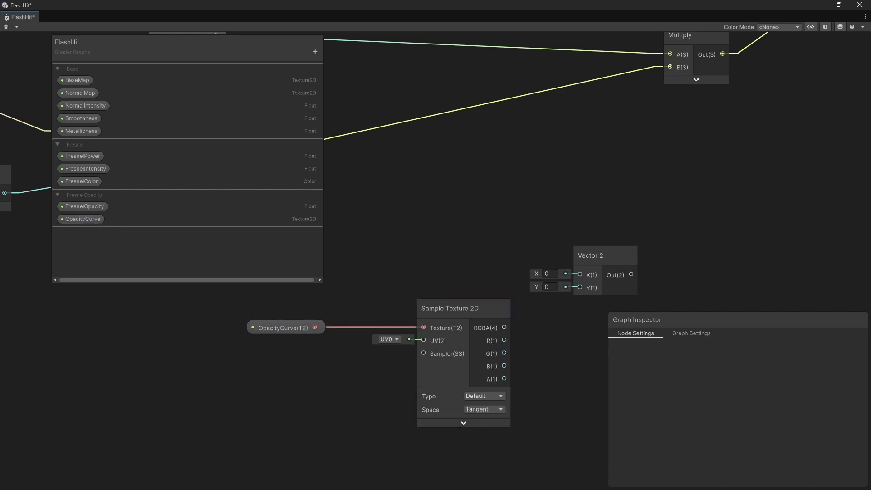
{"action": "left_click_drag", "start_coordinate": [466, 309], "coordinate": [414, 312]}
{"action": "left_click", "coordinate": [481, 350]}
{"action": "middle_click_drag", "start_coordinate": [485, 347], "coordinate": [451, 353]}
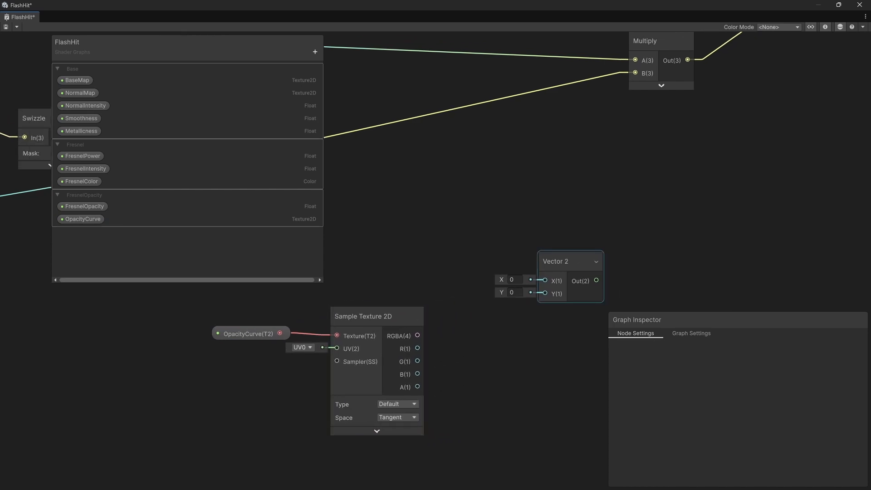
{"action": "left_click_drag", "start_coordinate": [586, 285], "coordinate": [279, 416]}
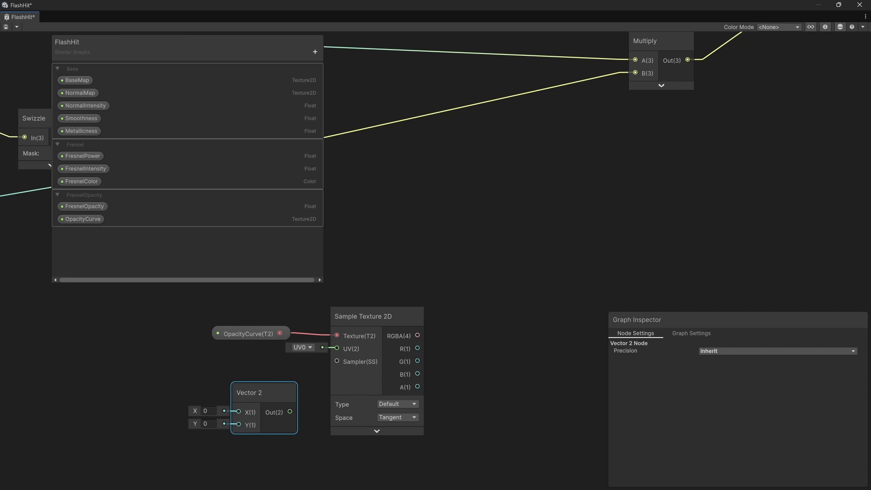
- Add a Time node and position it well ahead of the Vector 2 node
{"action": "middle_click_drag", "start_coordinate": [36, 345], "coordinate": [296, 301]}
{"action": "left_click", "coordinate": [290, 301]}
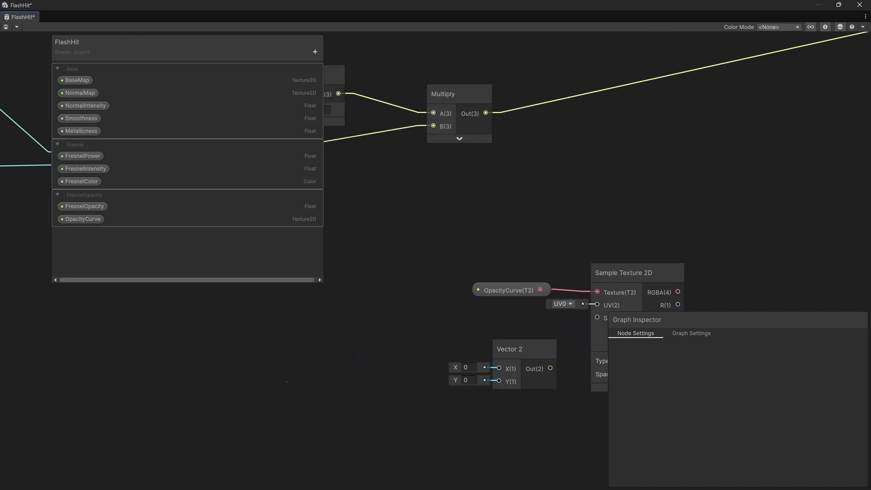
{"action": "key", "text": "space"}
{"action": "type", "text": "time"}
{"action": "key", "text": "Return"}
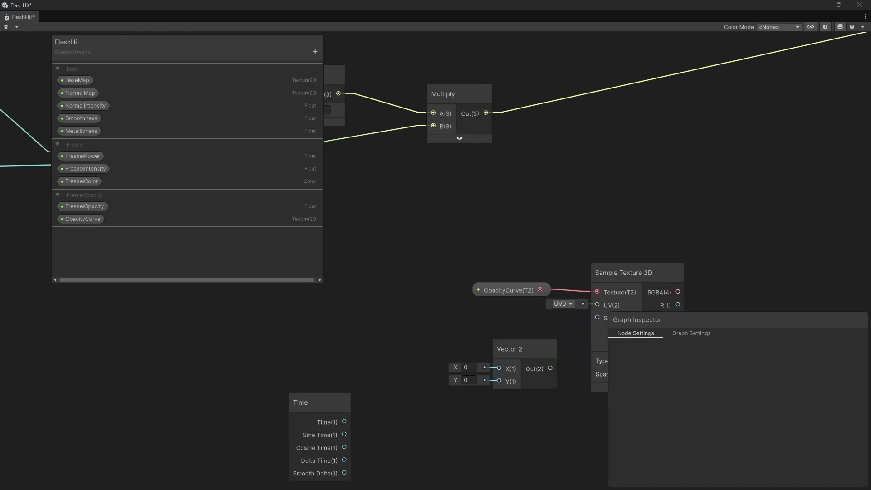
{"action": "left_click_drag", "start_coordinate": [314, 403], "coordinate": [180, 350]}
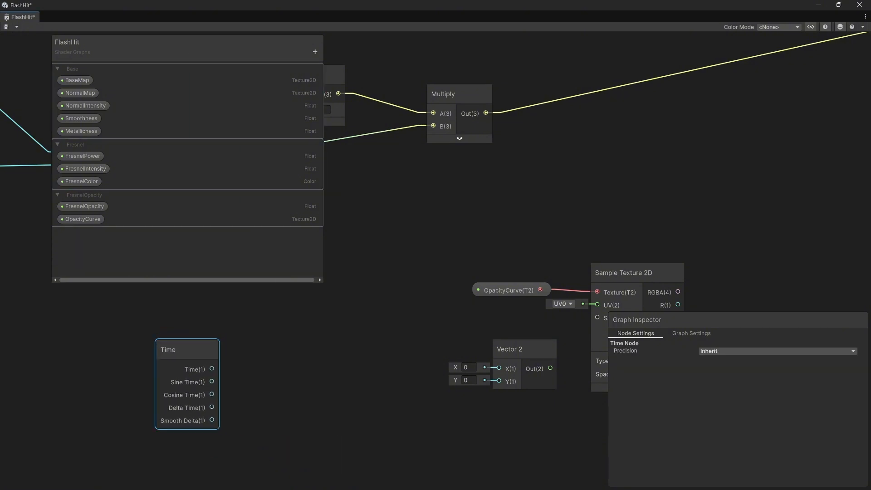
- Create a Float property named Speed in the FresnelOpacity category and place it in the graph above the Time node
{"action": "left_click", "coordinate": [315, 52]}
{"action": "left_click", "coordinate": [340, 72]}
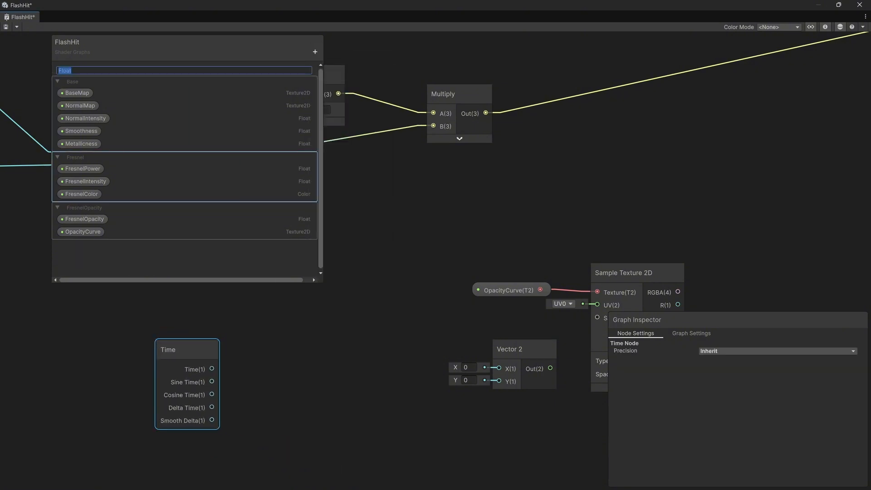
{"action": "type", "text": "Speed"}
{"action": "key", "text": "Return"}
{"action": "left_click_drag", "start_coordinate": [73, 69], "coordinate": [189, 317]}
{"action": "left_click", "coordinate": [292, 325]}
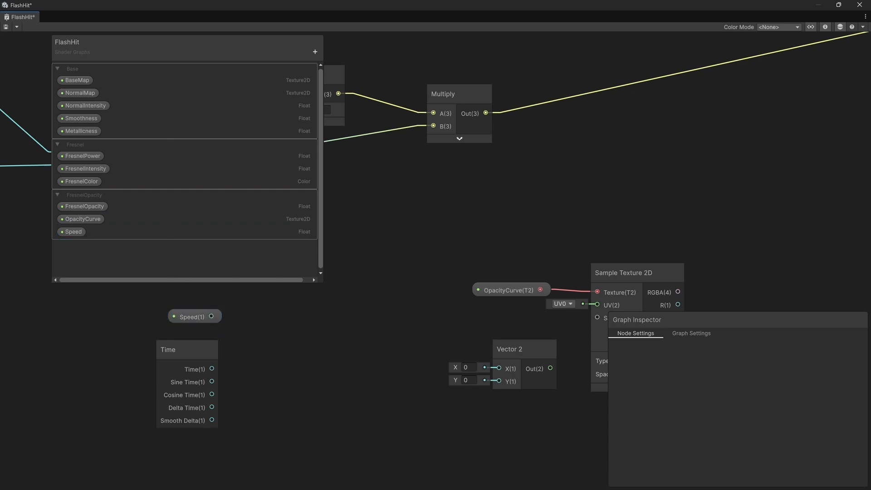
- Add a Multiply node after Time and connect the Time output to its A input
{"action": "key", "text": "space"}
{"action": "type", "text": "mu"}
{"action": "key", "text": "Return"}
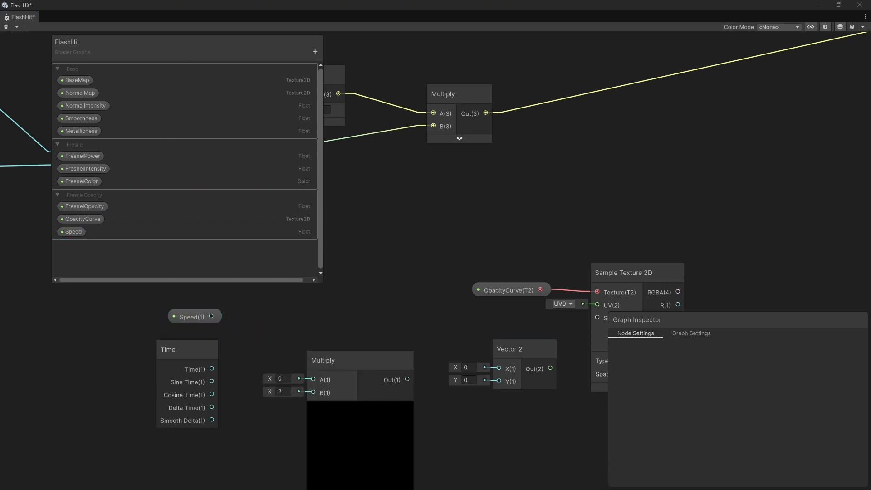
{"action": "left_click_drag", "start_coordinate": [295, 380], "coordinate": [312, 380]}
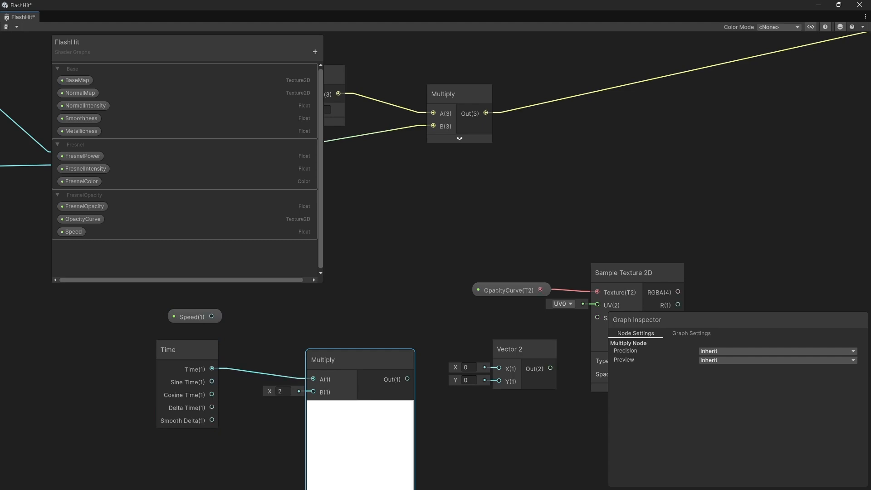
- Reposition Speed below the new Multiply's inputs, move Time farther back, and connect Speed to the Multiply's B input
{"action": "left_click_drag", "start_coordinate": [211, 316], "coordinate": [215, 481]}
{"action": "left_click", "coordinate": [195, 431]}
{"action": "middle_click_drag", "start_coordinate": [195, 422], "coordinate": [207, 459]}
{"action": "left_click_drag", "start_coordinate": [203, 296], "coordinate": [217, 436]}
{"action": "left_click_drag", "start_coordinate": [200, 328], "coordinate": [118, 349]}
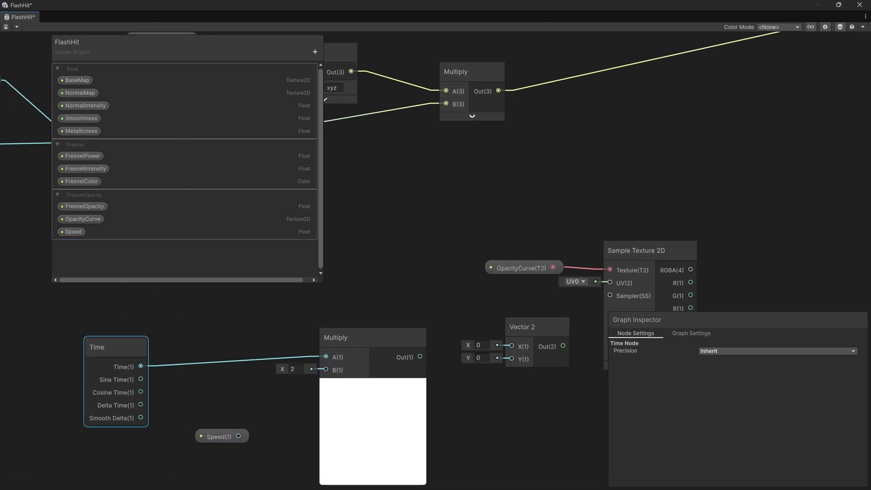
{"action": "left_click_drag", "start_coordinate": [238, 436], "coordinate": [326, 369]}
- Tidy the Time, Speed and Multiply nodes and shift the group away from Vector 2 to make room
{"action": "left_click_drag", "start_coordinate": [345, 338], "coordinate": [293, 348]}
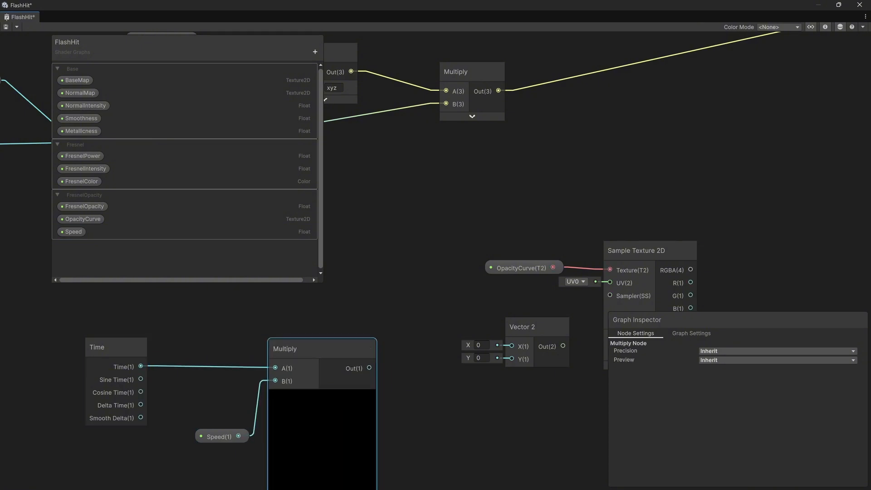
{"action": "left_click_drag", "start_coordinate": [218, 436], "coordinate": [202, 416]}
{"action": "left_click_drag", "start_coordinate": [132, 454], "coordinate": [201, 340]}
{"action": "left_click", "coordinate": [218, 306]}
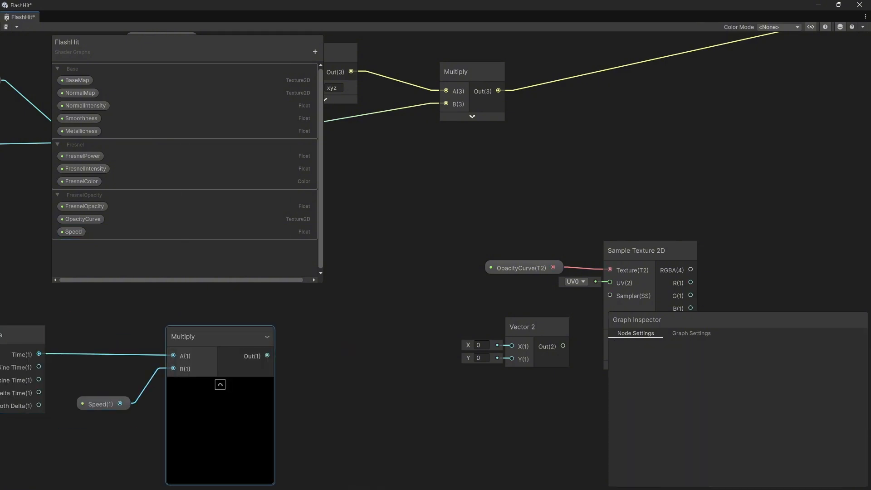
- Add a Fraction node fed by the Time-and-Speed Multiply output, collapse its preview, and align it with the chain
{"action": "left_click_drag", "start_coordinate": [268, 355], "coordinate": [321, 351]}
{"action": "type", "text": "frac"}
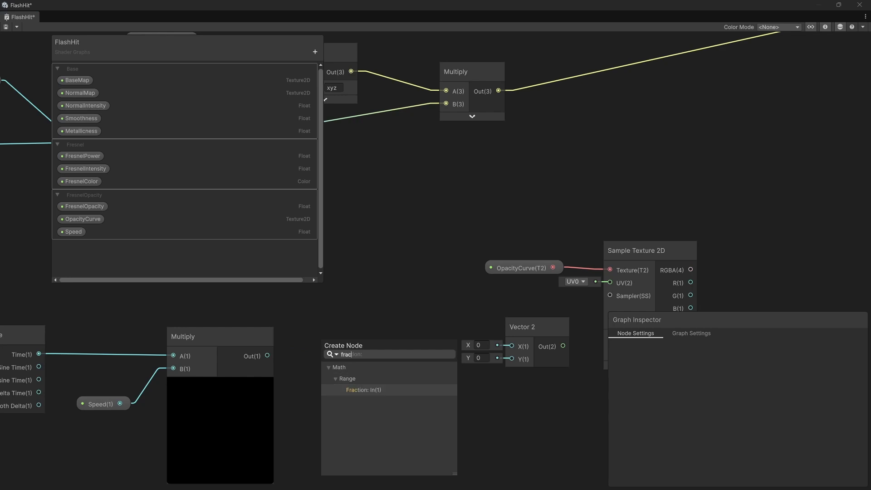
{"action": "key", "text": "Return"}
{"action": "left_click", "coordinate": [368, 380]}
{"action": "middle_click_drag", "start_coordinate": [366, 391], "coordinate": [334, 394]}
{"action": "left_click_drag", "start_coordinate": [318, 347], "coordinate": [316, 342]}
{"action": "middle_click_drag", "start_coordinate": [399, 390], "coordinate": [357, 400]}
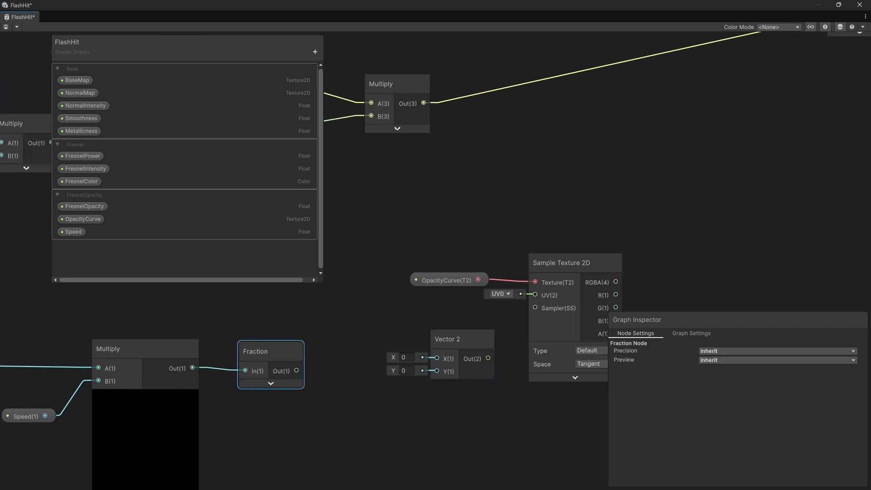
- Connect Fraction to the Vector 2 X input, set Y to 0.5, and connect Vector 2 to the Sample Texture 2D UV input
{"action": "left_click_drag", "start_coordinate": [296, 371], "coordinate": [438, 359]}
{"action": "left_click", "coordinate": [406, 382]}
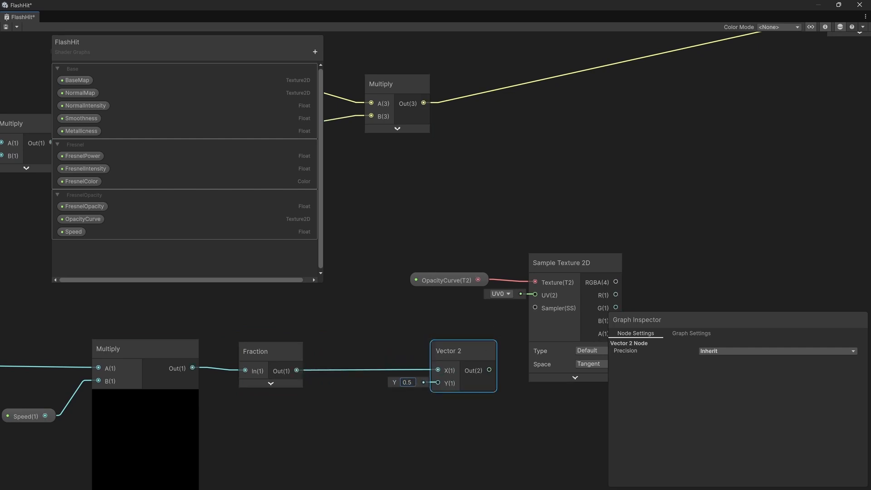
{"action": "left_click_drag", "start_coordinate": [489, 370], "coordinate": [535, 295]}
- Select the Vector 2, OpacityCurve and Sample Texture 2D nodes and move them closer to the Fraction node
{"action": "scroll", "coordinate": [566, 195], "scroll_direction": "down", "scroll_amount": 5}
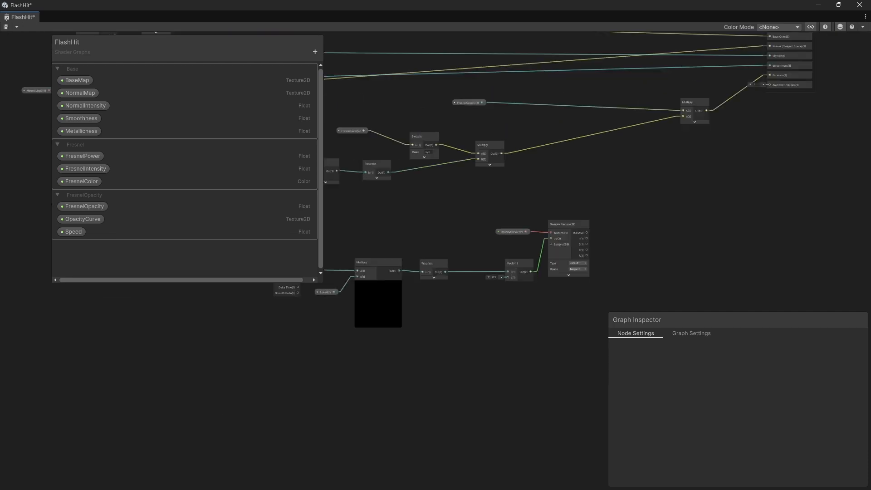
{"action": "scroll", "coordinate": [567, 195], "scroll_direction": "down", "scroll_amount": 1}
{"action": "middle_click_drag", "start_coordinate": [567, 195], "coordinate": [563, 225]}
{"action": "left_click_drag", "start_coordinate": [601, 232], "coordinate": [492, 311]}
{"action": "left_click_drag", "start_coordinate": [564, 251], "coordinate": [537, 253]}
{"action": "left_click", "coordinate": [577, 216]}
{"action": "middle_click_drag", "start_coordinate": [577, 216], "coordinate": [479, 268]}
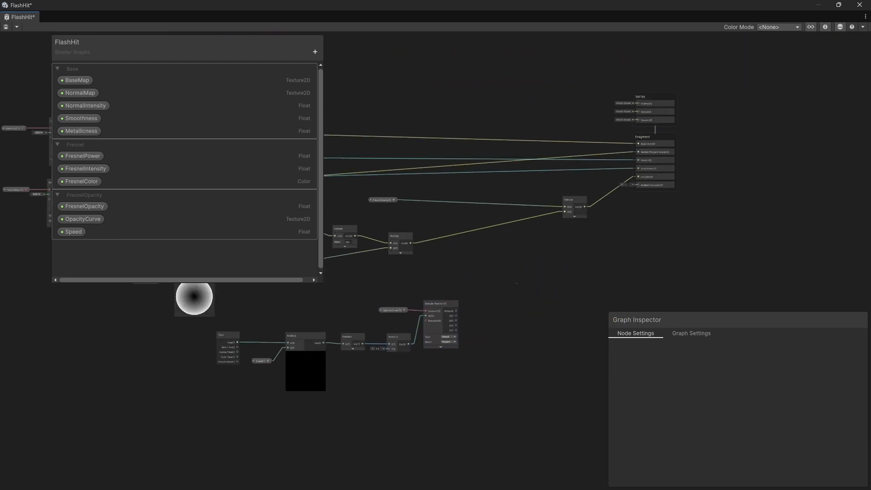
- Add another Multiply node, connecting FresnelOpacity to its A input and the Sample Texture 2D R output to its B input
{"action": "scroll", "coordinate": [453, 227], "scroll_direction": "up", "scroll_amount": 3}
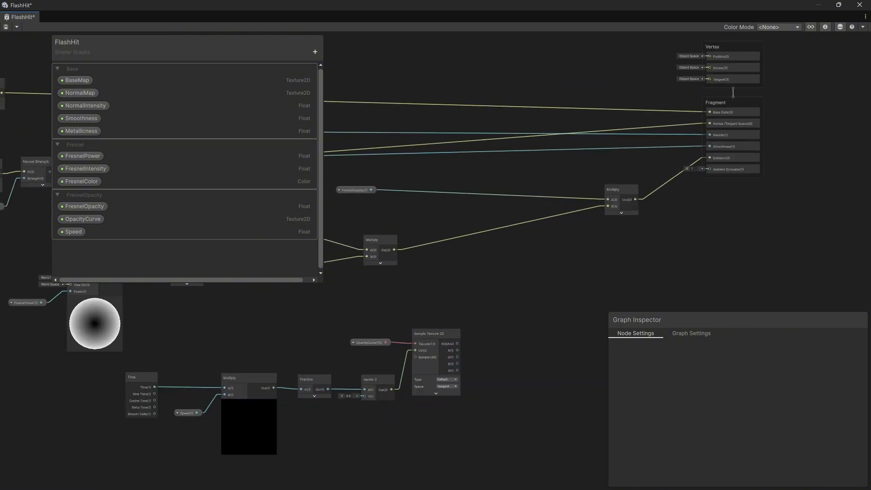
{"action": "key", "text": "space"}
{"action": "type", "text": "multiply"}
{"action": "key", "text": "Return"}
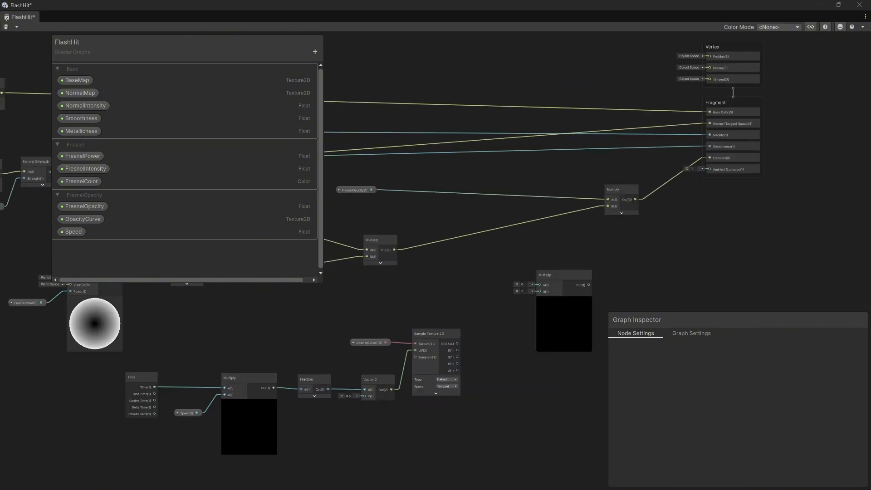
{"action": "left_click_drag", "start_coordinate": [371, 190], "coordinate": [535, 269]}
{"action": "scroll", "coordinate": [429, 373], "scroll_direction": "up", "scroll_amount": 3}
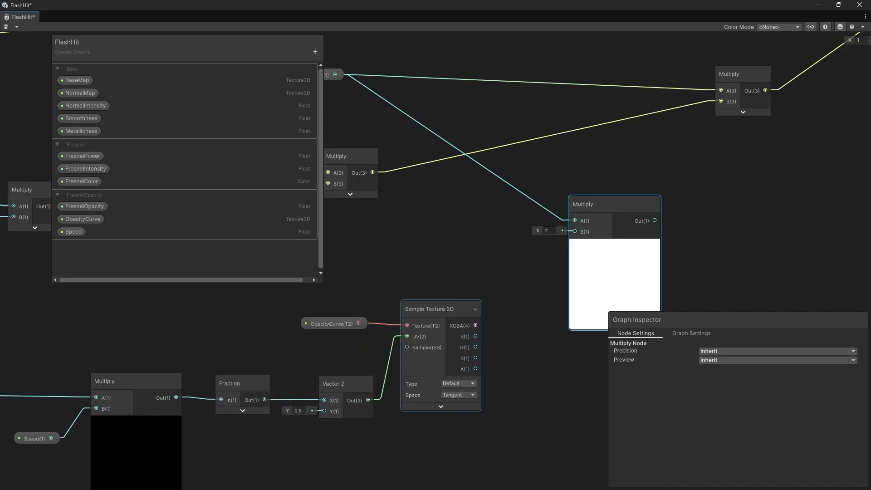
{"action": "left_click_drag", "start_coordinate": [476, 335], "coordinate": [575, 232]}
- Connect the new opacity Multiply to the final Multiply's A input, collapse its preview, and place it between FresnelOpacity and the final Multiply
{"action": "left_click", "coordinate": [585, 177]}
{"action": "middle_click_drag", "start_coordinate": [585, 177], "coordinate": [484, 269]}
{"action": "left_click_drag", "start_coordinate": [499, 297], "coordinate": [474, 274]}
{"action": "left_click_drag", "start_coordinate": [527, 289], "coordinate": [619, 183]}
{"action": "left_click", "coordinate": [488, 315]}
{"action": "left_click_drag", "start_coordinate": [472, 275], "coordinate": [469, 171]}
{"action": "scroll", "coordinate": [453, 227], "scroll_direction": "down", "scroll_amount": 1}
{"action": "middle_click_drag", "start_coordinate": [453, 227], "coordinate": [556, 189]}
{"action": "scroll", "coordinate": [556, 245], "scroll_direction": "down", "scroll_amount": 5}
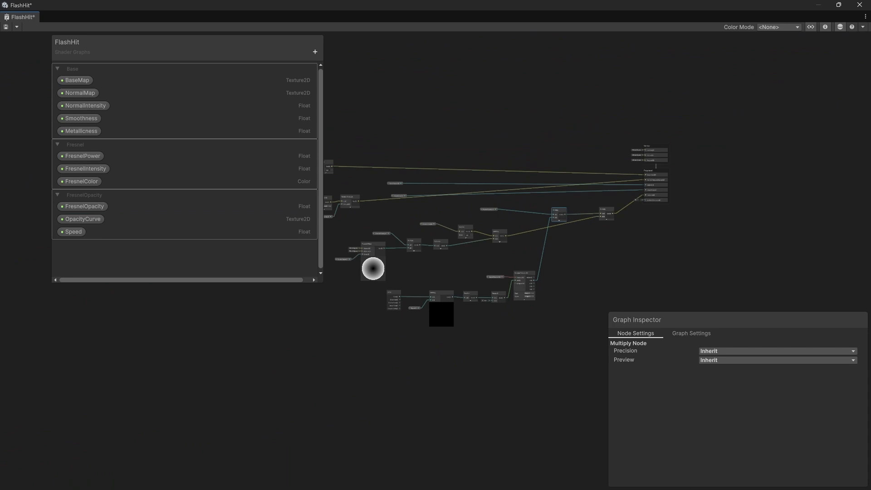
- Save the FlashHit shader graph and check the opacity Multiply connections
{"action": "left_click", "coordinate": [6, 26]}
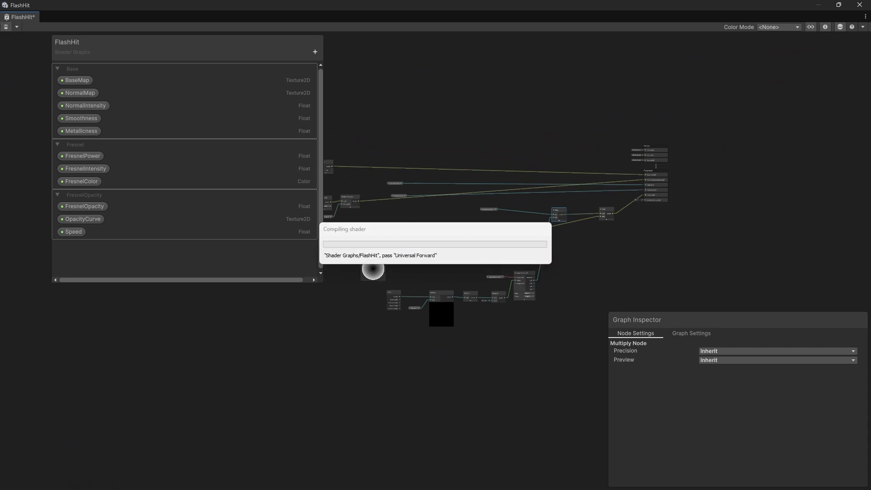
{"action": "scroll", "coordinate": [533, 245], "scroll_direction": "up", "scroll_amount": 6}
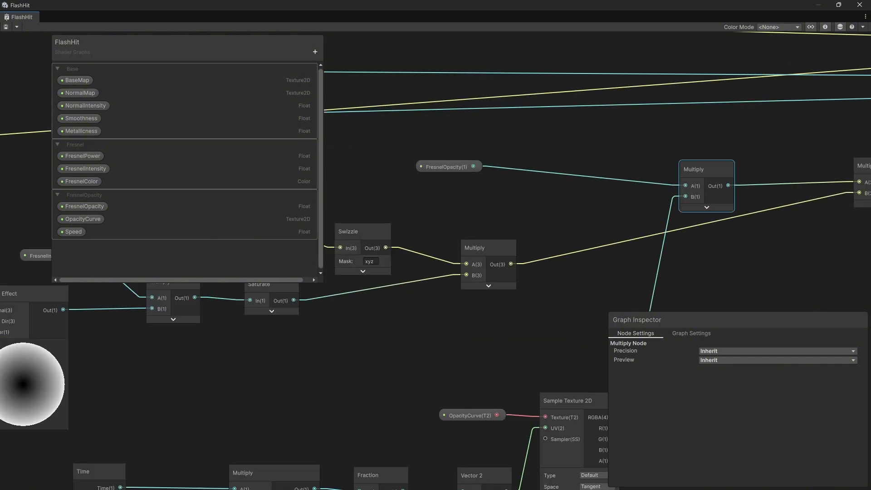
{"action": "scroll", "coordinate": [415, 137], "scroll_direction": "down", "scroll_amount": 2}
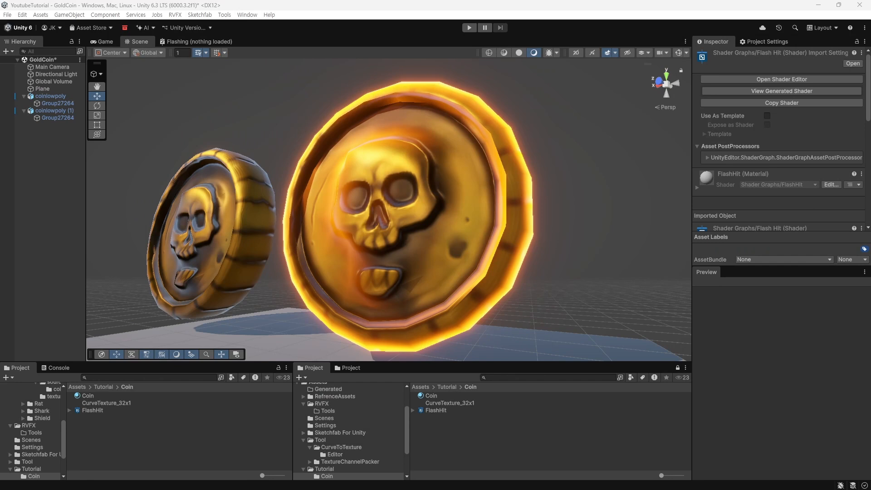
- Select the Group27264 mesh of the larger coin and assign the CurveTexture_32x1 texture to its material's OpacityCurve property
{"action": "left_click_drag", "start_coordinate": [390, 204], "coordinate": [395, 224], "text": "alt"}
{"action": "left_click", "coordinate": [395, 218]}
{"action": "left_click", "coordinate": [395, 217]}
{"action": "scroll", "coordinate": [779, 155], "scroll_direction": "down", "scroll_amount": 15}
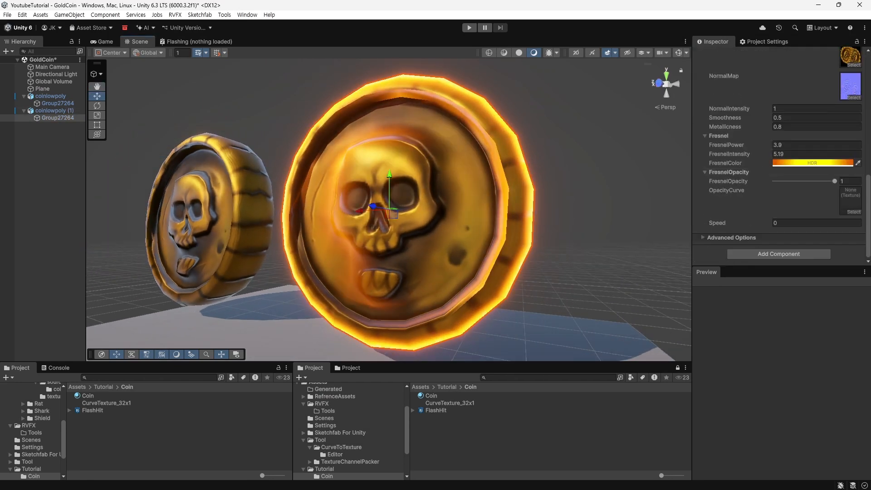
{"action": "left_click_drag", "start_coordinate": [450, 403], "coordinate": [850, 199]}
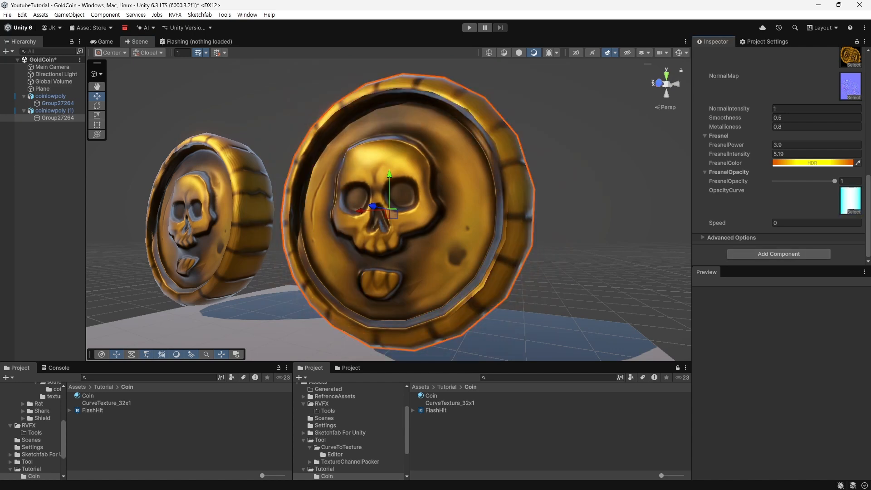
- Set the material's Speed to 1 and view the flashing coin from farther away
{"action": "left_click", "coordinate": [816, 223]}
{"action": "type", "text": "1"}
{"action": "left_click_drag", "start_coordinate": [390, 214], "coordinate": [442, 171], "text": "alt"}
{"action": "scroll", "coordinate": [363, 206], "scroll_direction": "down", "scroll_amount": 8}
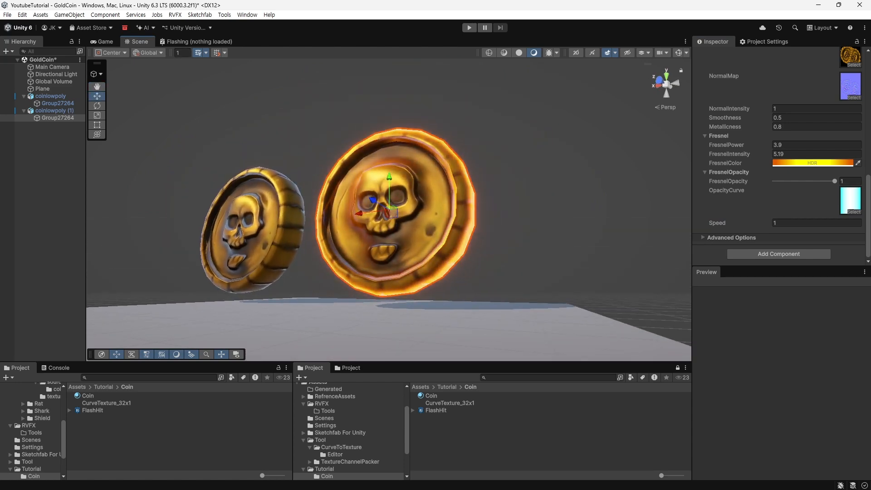
- Open the Curve To Texture tool with Assets/Tutorial/Coin/CurveTexture_32x1.png as the save path, and look at the flat R curve
{"action": "left_click", "coordinate": [175, 15]}
{"action": "mouse_move", "coordinate": [190, 26]}
{"action": "left_click", "coordinate": [259, 26]}
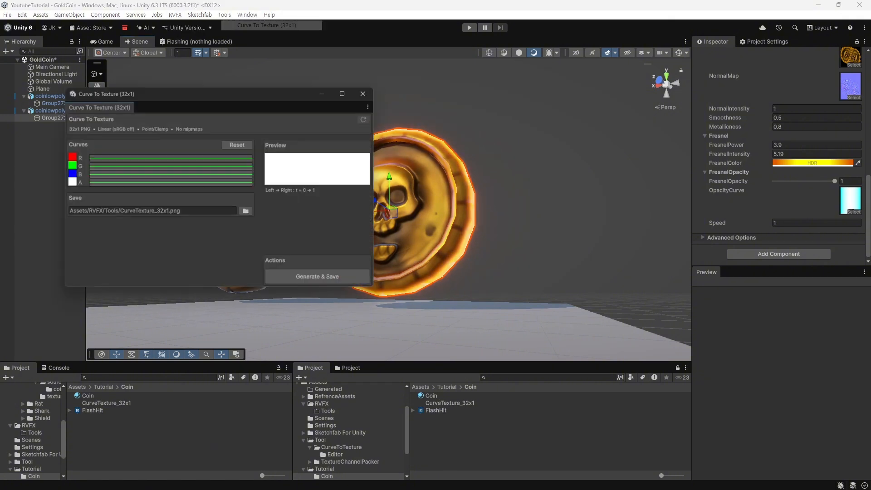
{"action": "left_click_drag", "start_coordinate": [249, 97], "coordinate": [263, 68]}
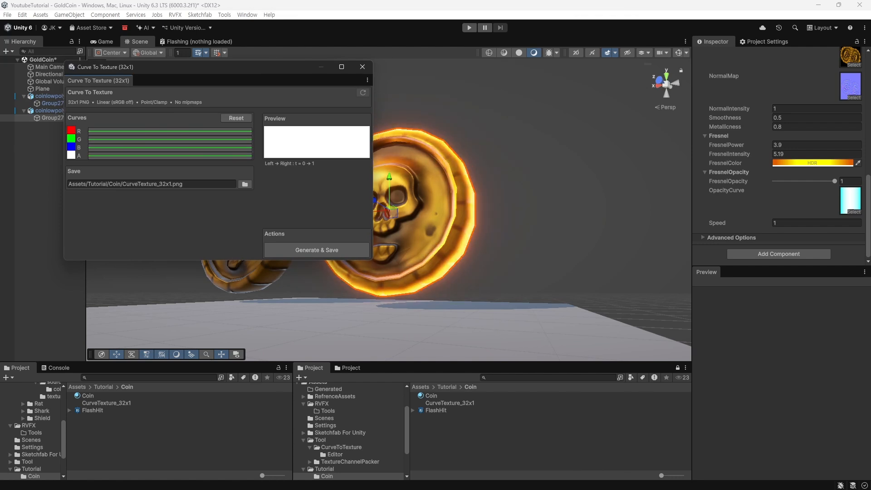
{"action": "left_click", "coordinate": [195, 131]}
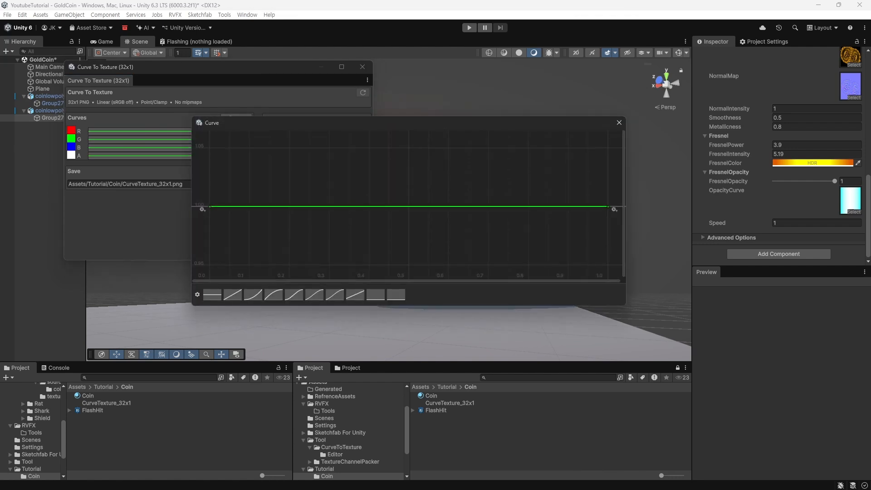
{"action": "left_click", "coordinate": [619, 123]}
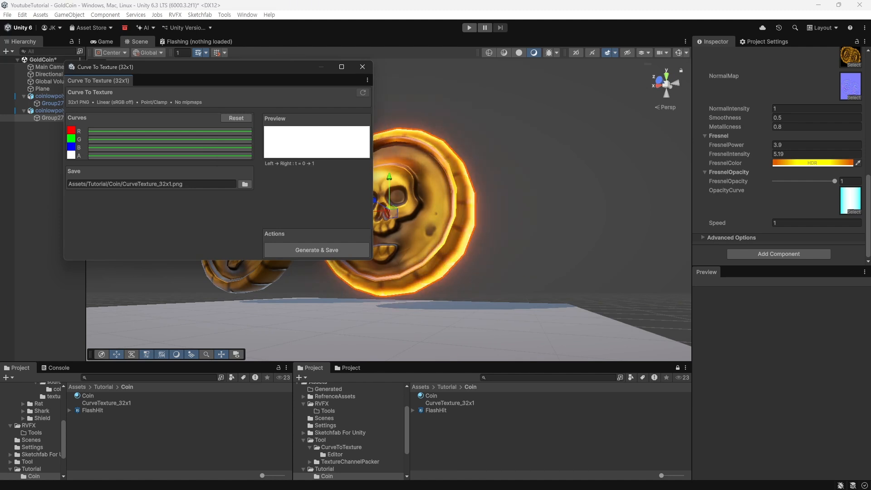
- Apply the ease-out preset to the R curve and set its last key's value to 0
{"action": "left_click", "coordinate": [170, 132]}
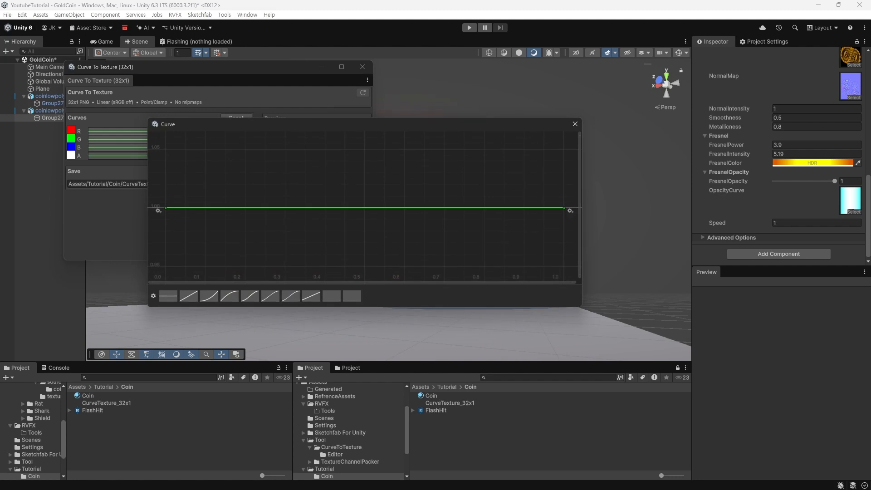
{"action": "left_click", "coordinate": [229, 296]}
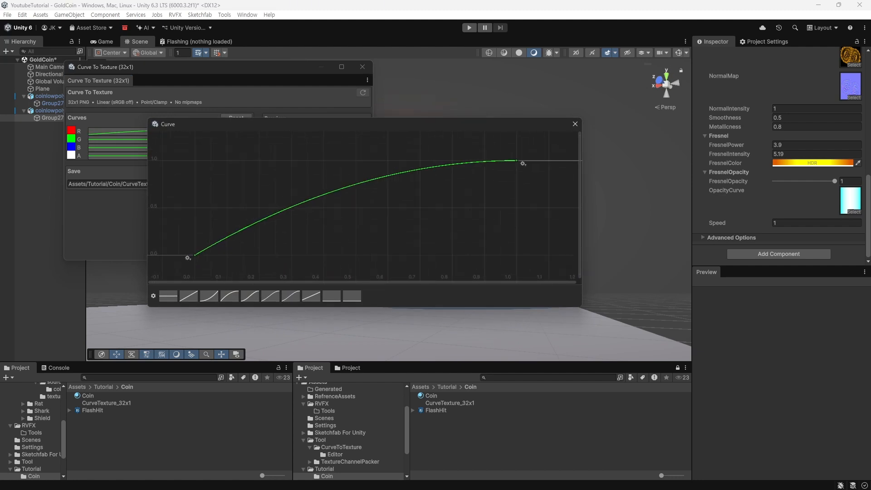
{"action": "left_click_drag", "start_coordinate": [522, 162], "coordinate": [498, 235]}
{"action": "right_click", "coordinate": [498, 235]}
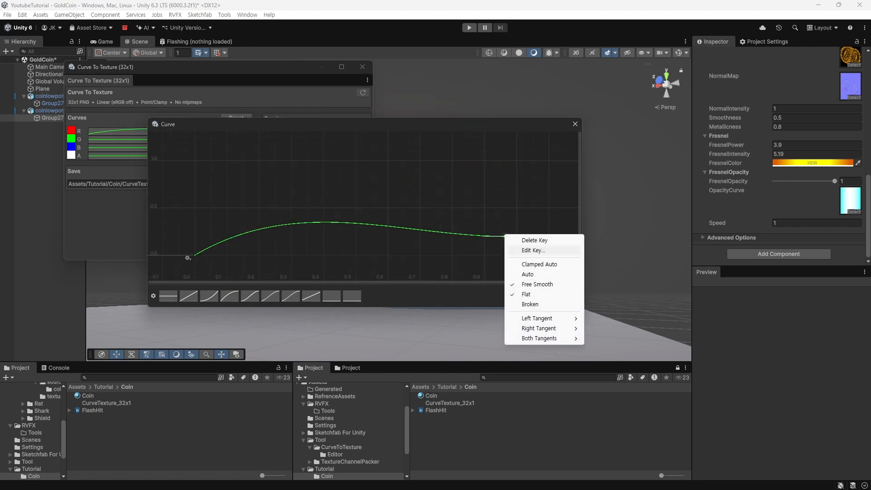
{"action": "left_click", "coordinate": [522, 249]}
{"action": "type", "text": "0.1988831"}
{"action": "key", "text": "Return"}
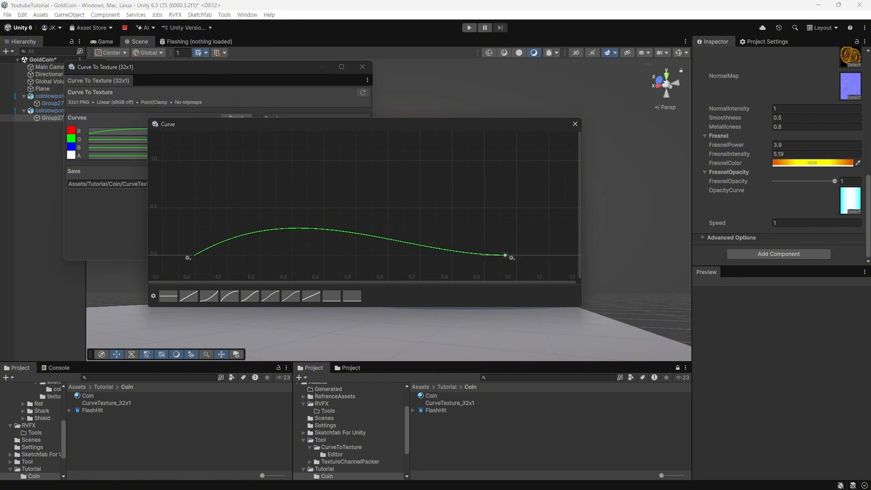
- Add two R curve keys, a low one near 0.3 and a peak near 0.5, then generate and save the texture
{"action": "left_click_drag", "start_coordinate": [341, 231], "coordinate": [297, 231]}
{"action": "left_click_drag", "start_coordinate": [357, 225], "coordinate": [352, 141]}
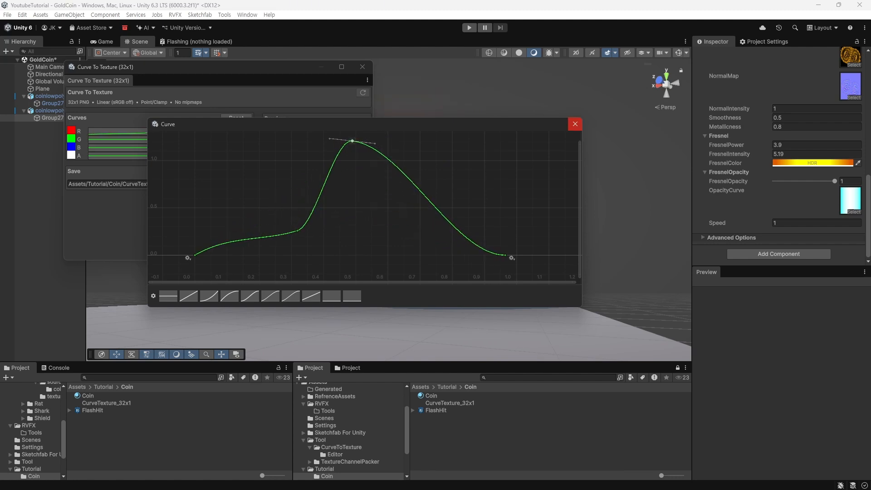
{"action": "left_click", "coordinate": [575, 124]}
{"action": "left_click", "coordinate": [316, 250]}
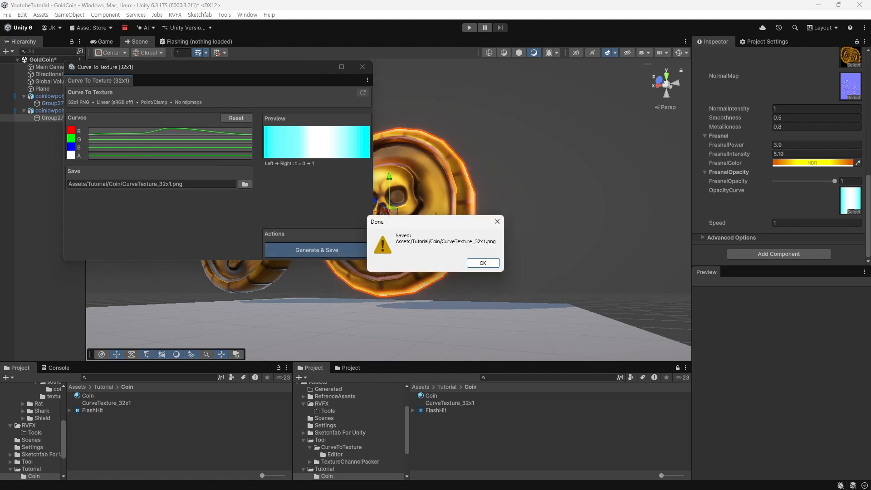
{"action": "key", "text": "Return"}
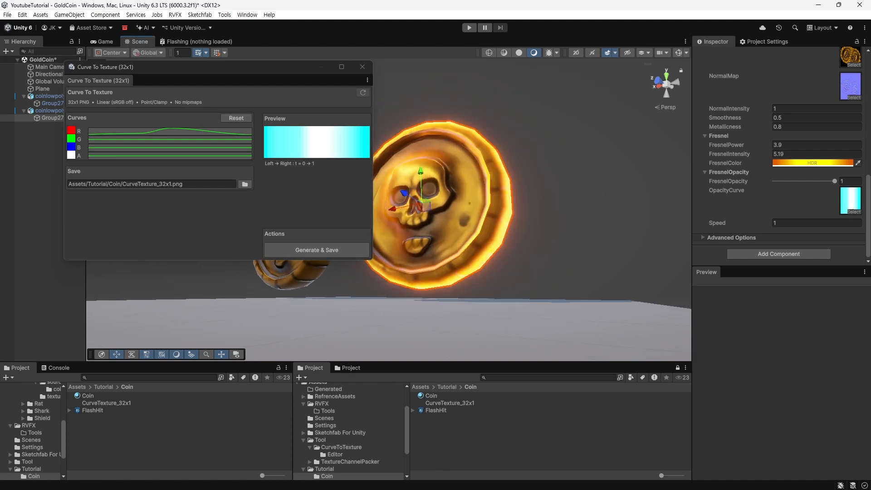
- Reshape the R curve into a double pulse with sharp peaks near 0.3 and 0.47, and regenerate the curve texture
{"action": "left_click", "coordinate": [170, 131]}
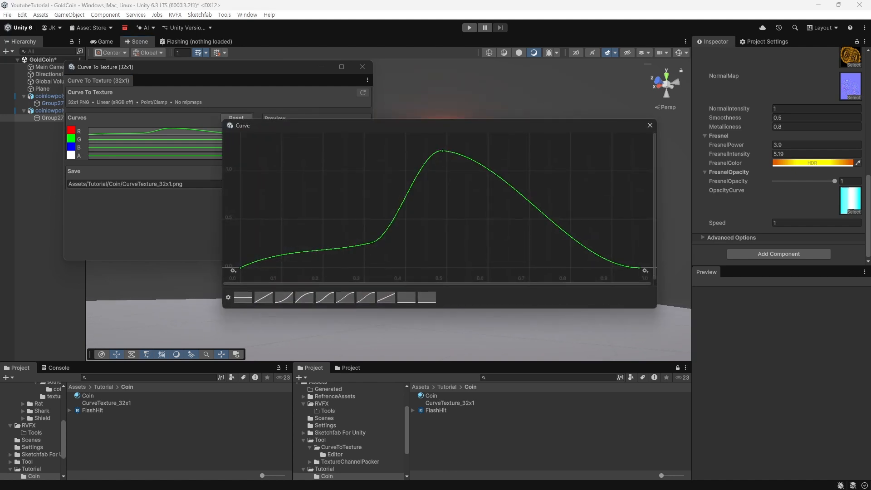
{"action": "left_click_drag", "start_coordinate": [372, 242], "coordinate": [347, 256]}
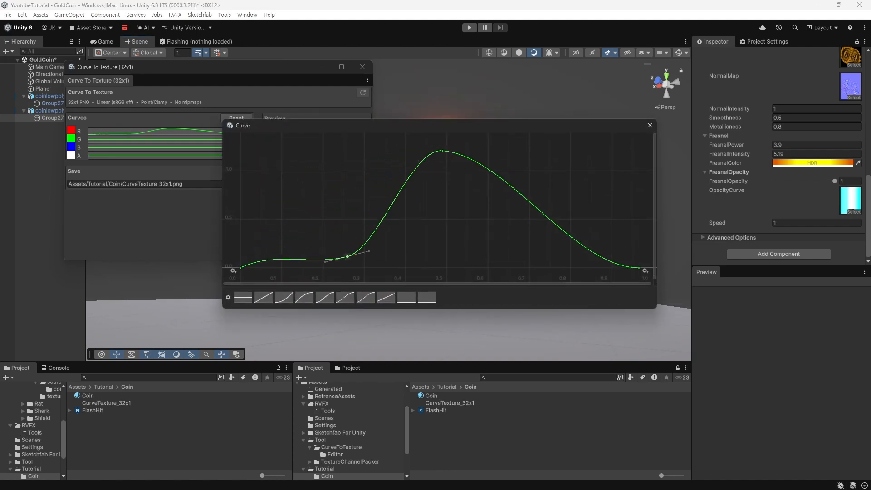
{"action": "double_click", "coordinate": [384, 217]}
{"action": "left_click_drag", "start_coordinate": [383, 218], "coordinate": [360, 163]}
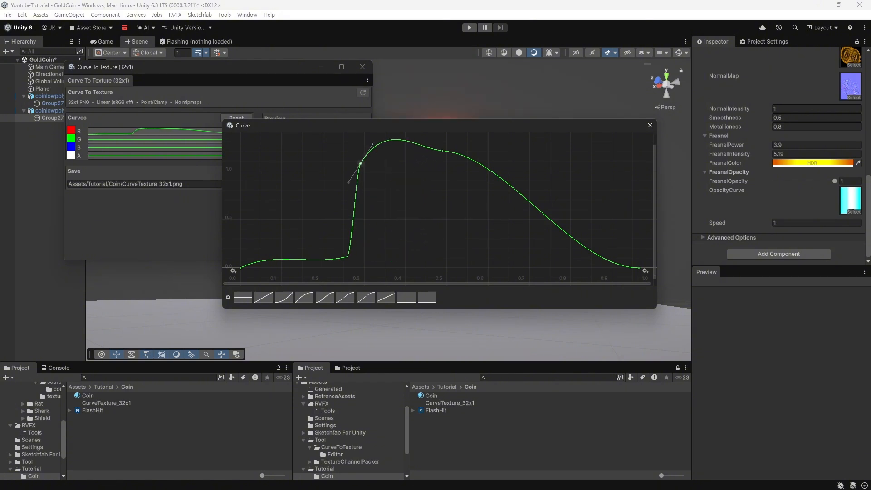
{"action": "left_click_drag", "start_coordinate": [443, 150], "coordinate": [488, 220]}
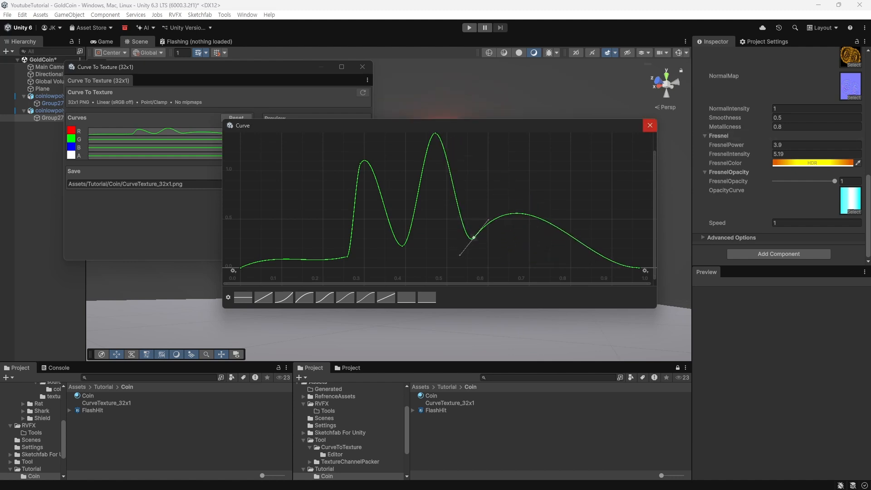
{"action": "key", "text": "Escape"}
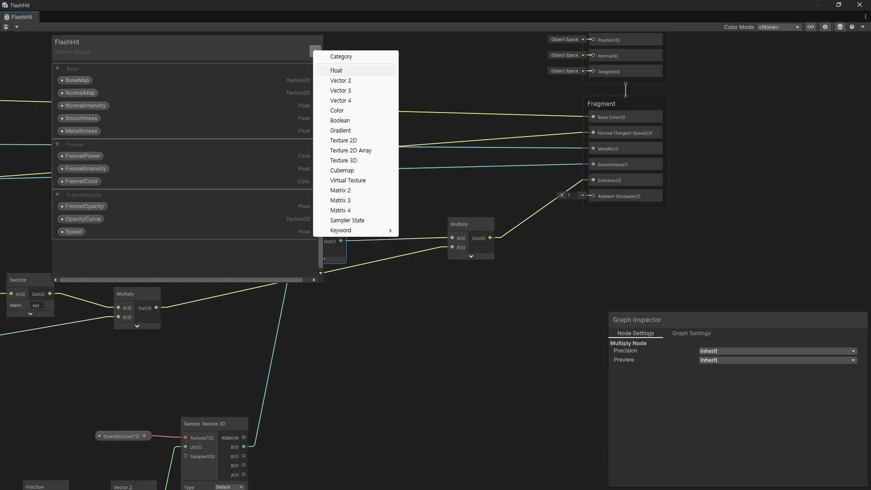
- Add a Float property named Offset to the FlashHit graph and move it into the FresnelOpacity category above Speed
{"action": "left_click", "coordinate": [336, 71]}
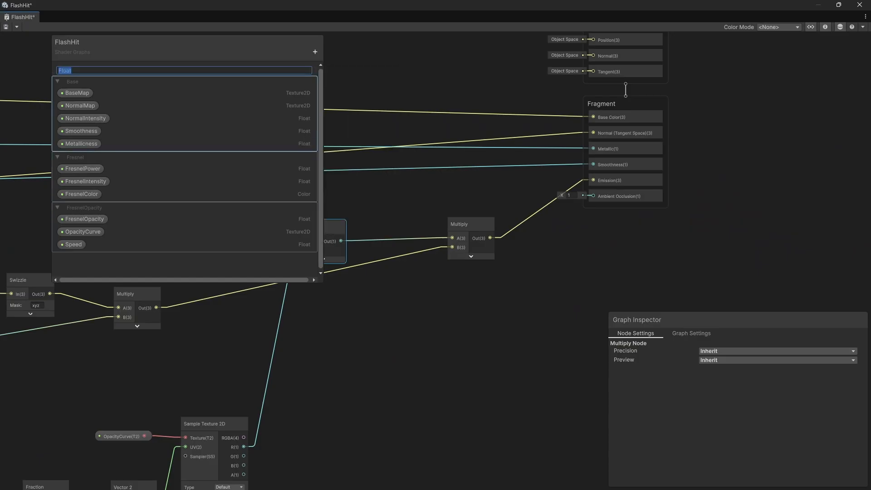
{"action": "type", "text": "Offset"}
{"action": "key", "text": "Return"}
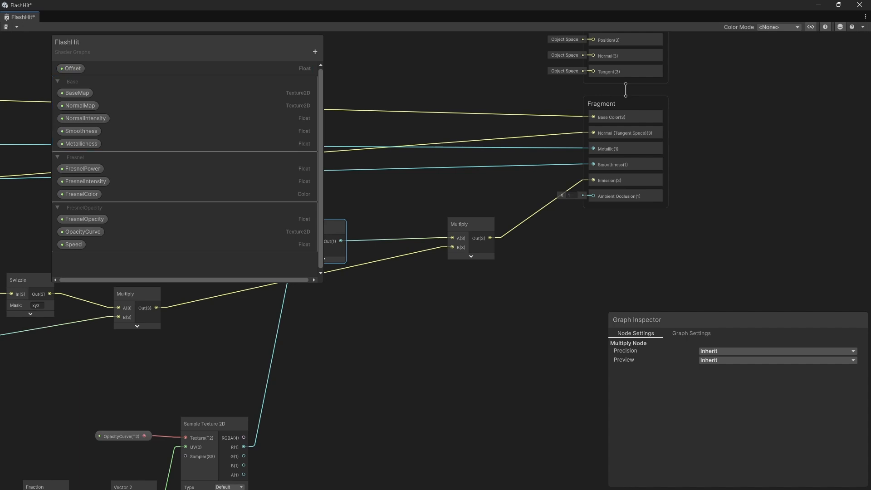
{"action": "left_click_drag", "start_coordinate": [73, 69], "coordinate": [75, 239]}
- Move the Time node farther from the speed Multiply node and place an Offset property node between them
{"action": "middle_click_drag", "start_coordinate": [254, 363], "coordinate": [663, 161]}
{"action": "scroll", "coordinate": [262, 309], "scroll_direction": "down", "scroll_amount": 2}
{"action": "middle_click_drag", "start_coordinate": [262, 308], "coordinate": [521, 286]}
{"action": "scroll", "coordinate": [521, 286], "scroll_direction": "up", "scroll_amount": 3}
{"action": "left_click_drag", "start_coordinate": [466, 254], "coordinate": [379, 249]}
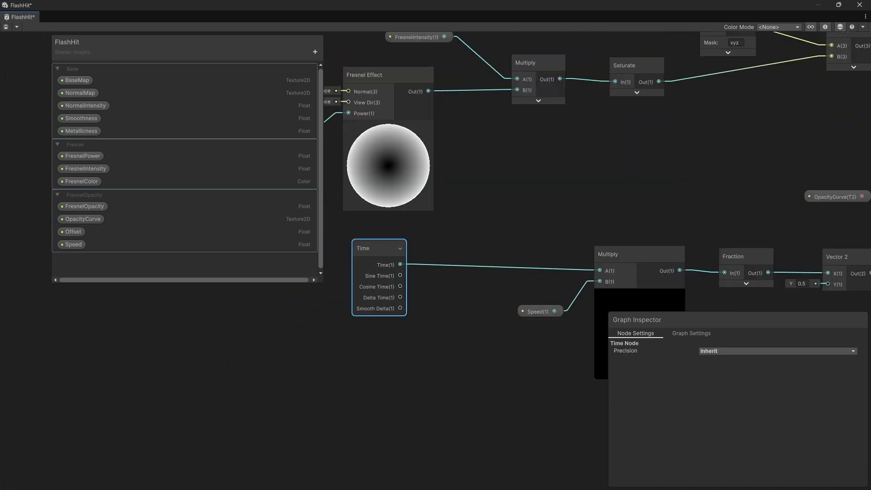
{"action": "left_click_drag", "start_coordinate": [73, 232], "coordinate": [502, 239]}
- Create an Add node above the Offset node and collapse its preview
{"action": "left_click", "coordinate": [524, 192]}
{"action": "key", "text": "space"}
{"action": "type", "text": "add"}
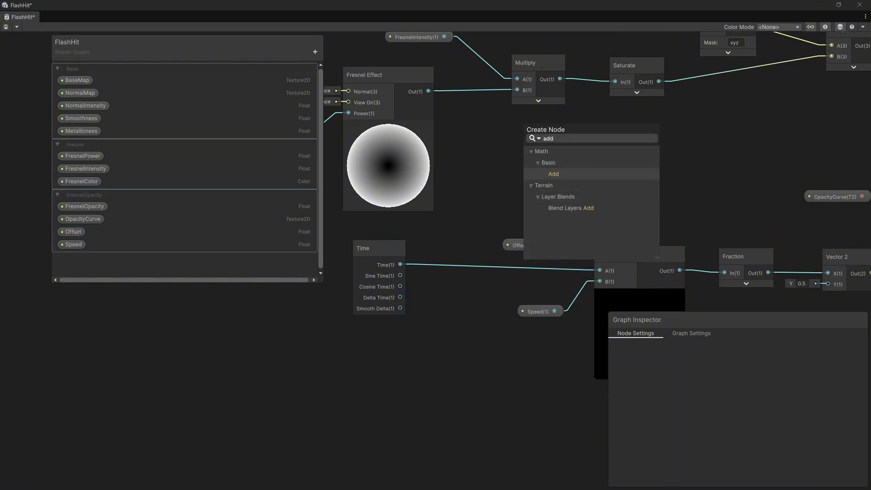
{"action": "key", "text": "Return"}
{"action": "left_click_drag", "start_coordinate": [567, 224], "coordinate": [577, 166]}
{"action": "left_click", "coordinate": [580, 207]}
- Connect Time to the Add node's A input, Offset to B, and its output to the speed Multiply's A input, then save the graph
{"action": "left_click_drag", "start_coordinate": [382, 248], "coordinate": [545, 181]}
{"action": "left_click_drag", "start_coordinate": [521, 245], "coordinate": [600, 270]}
{"action": "left_click", "coordinate": [555, 227]}
{"action": "key", "text": "ctrl+s"}
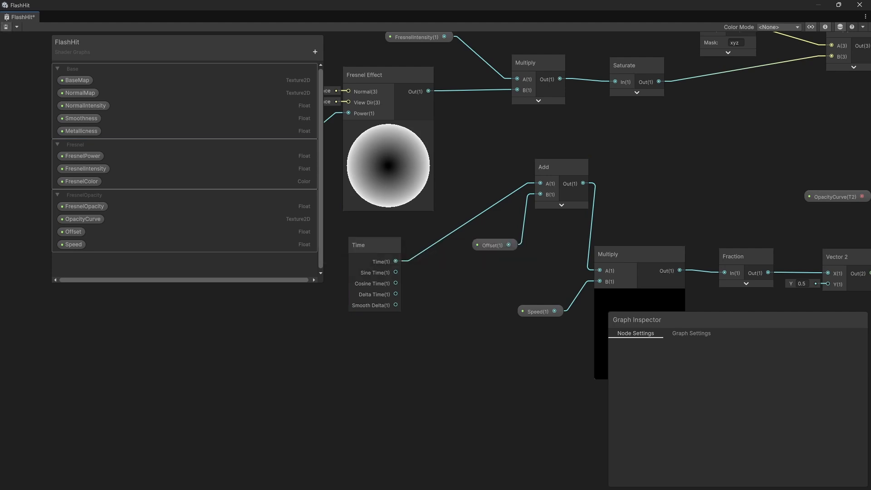
- Return to the scene, examine the larger coin's Offset and Speed material properties, and view its flashing glow from several angles
{"action": "left_click_drag", "start_coordinate": [635, 5], "coordinate": [0, 120]}
{"action": "left_click", "coordinate": [481, 222]}
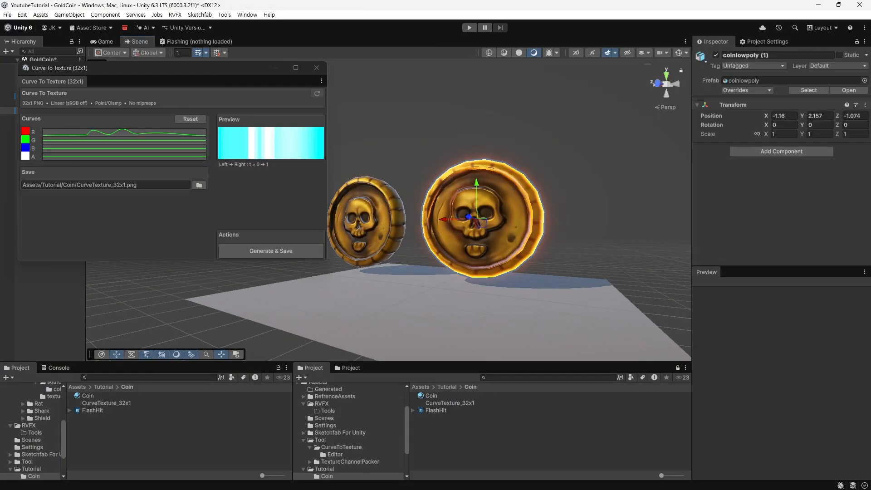
{"action": "scroll", "coordinate": [778, 155], "scroll_direction": "down", "scroll_amount": 6}
{"action": "scroll", "coordinate": [779, 155], "scroll_direction": "down", "scroll_amount": 6}
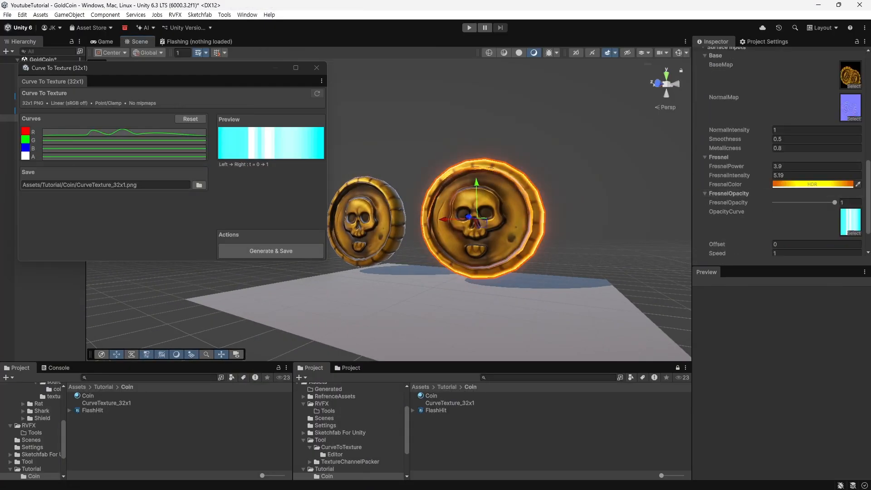
{"action": "left_click_drag", "start_coordinate": [716, 205], "coordinate": [730, 205]}
{"action": "left_click_drag", "start_coordinate": [576, 222], "coordinate": [540, 213], "text": "alt"}
{"action": "left_click", "coordinate": [599, 182]}
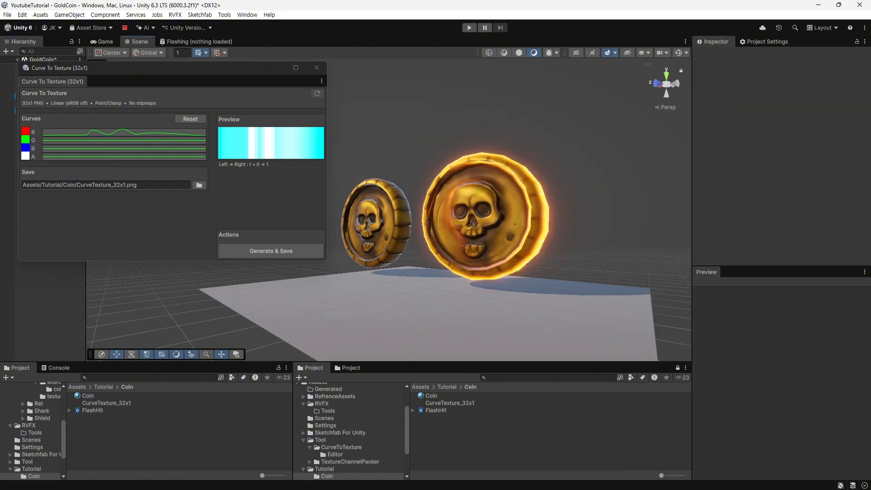
{"action": "left_click_drag", "start_coordinate": [599, 182], "coordinate": [577, 183], "text": "alt"}
{"action": "scroll", "coordinate": [577, 184], "scroll_direction": "up", "scroll_amount": 2}
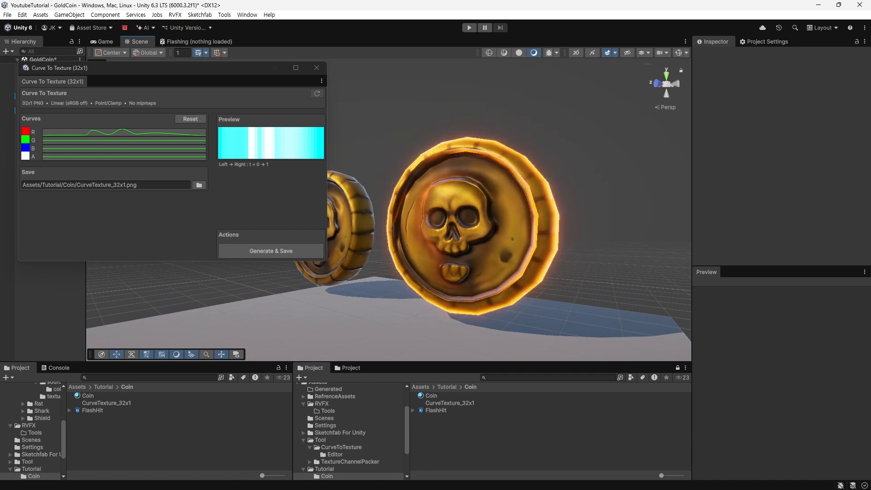